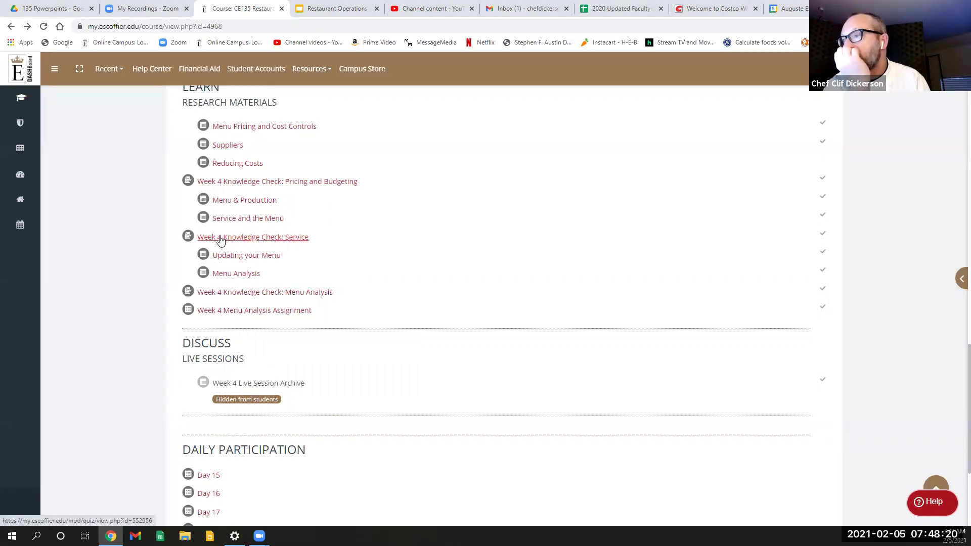
# Step: Open the Menu Analysis lesson from the Week 4 research materials
pyautogui.click(204, 274)
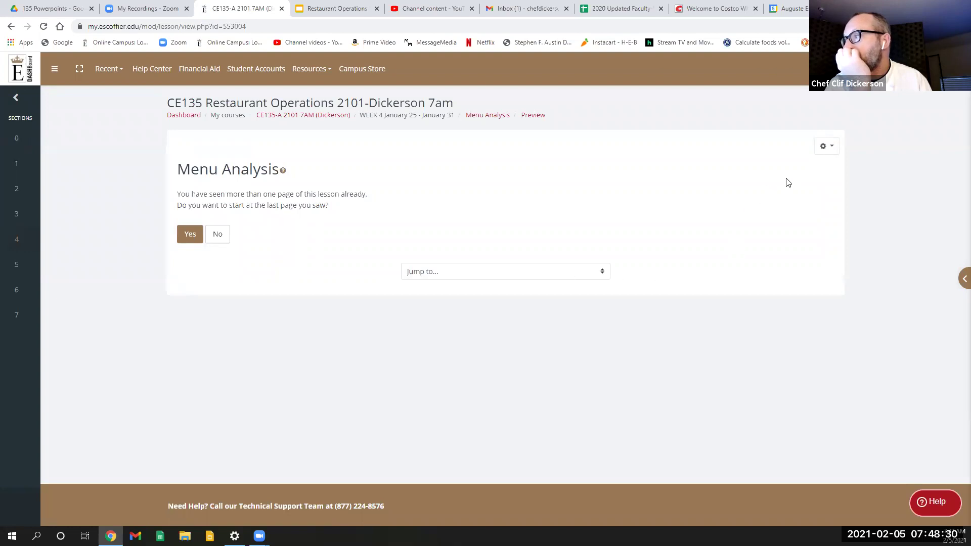
pyautogui.click(826, 148)
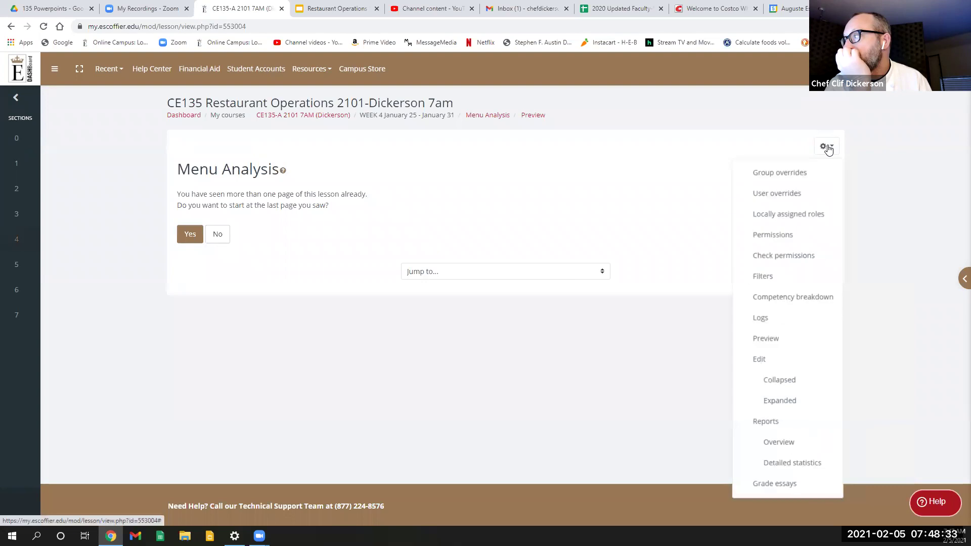
pyautogui.click(778, 172)
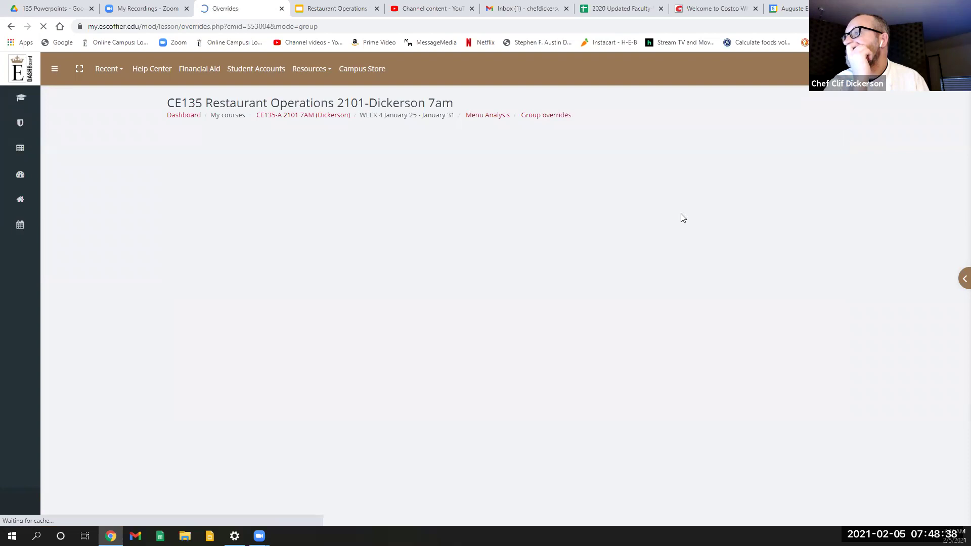
pyautogui.click(213, 175)
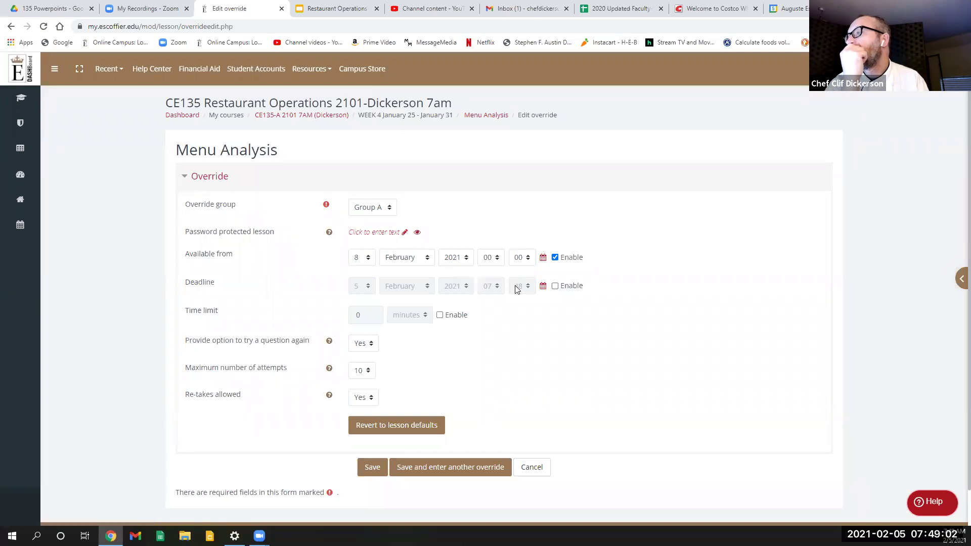
pyautogui.click(10, 26)
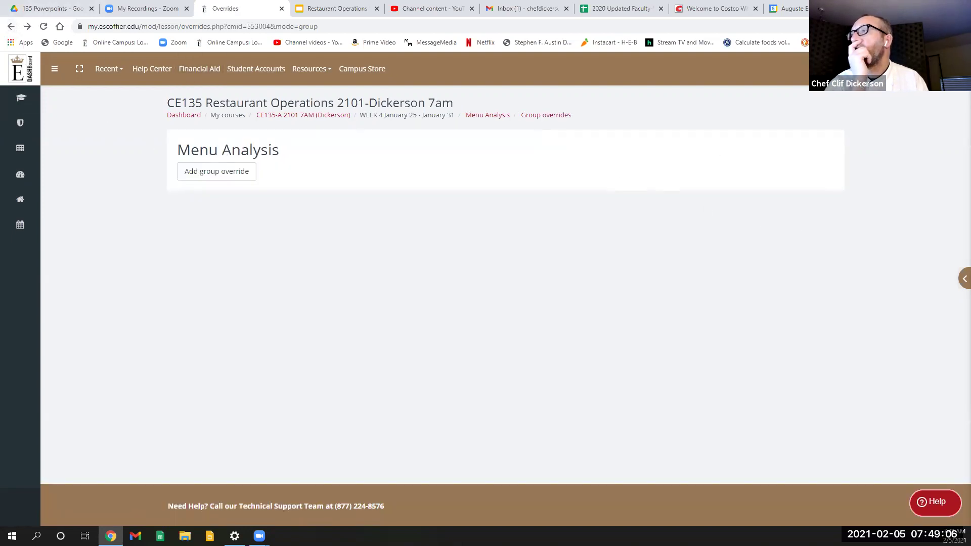
pyautogui.click(11, 25)
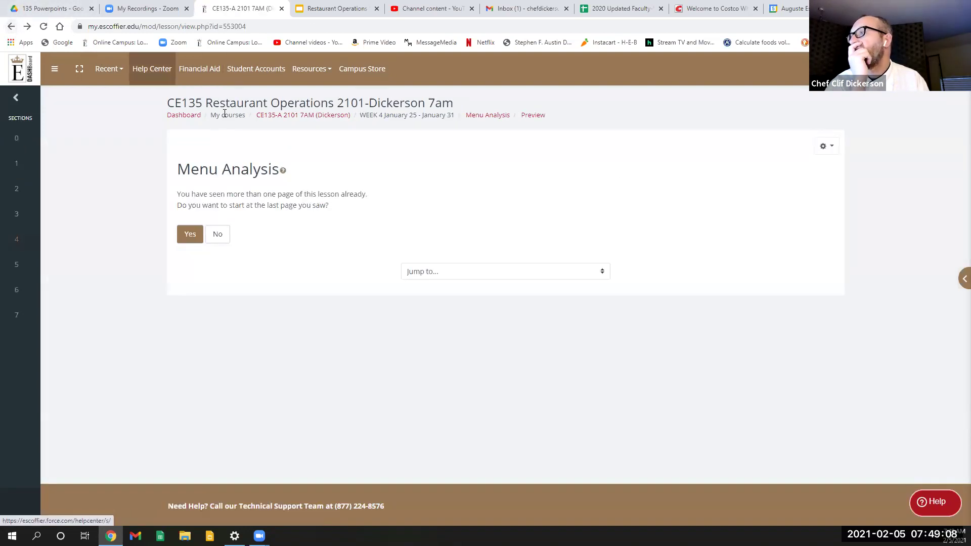
# Step: Start a new user override for the Menu Analysis lesson
pyautogui.click(831, 148)
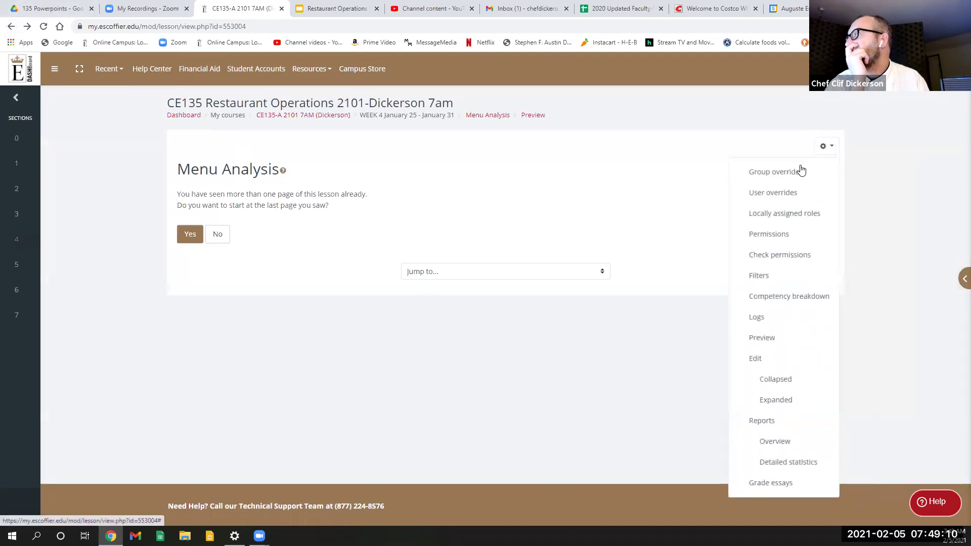
pyautogui.click(778, 197)
pyautogui.click(191, 176)
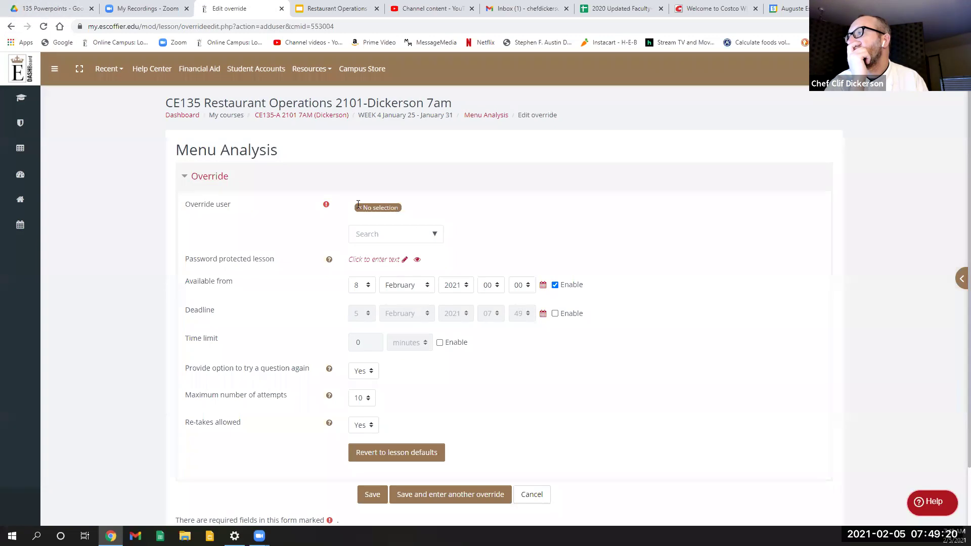
# Step: Choose the first listed student as the override user and try to save the override with the default lesson settings
pyautogui.click(435, 235)
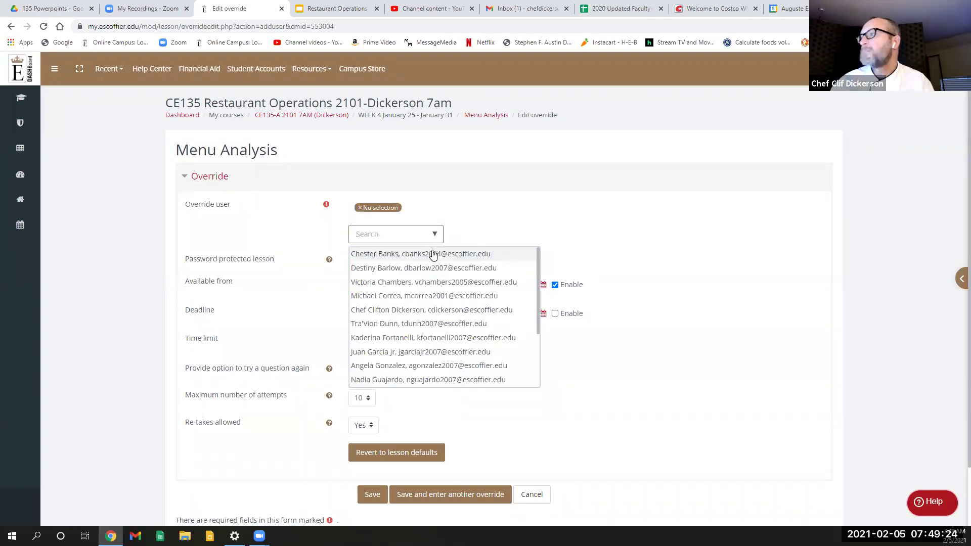
pyautogui.click(434, 254)
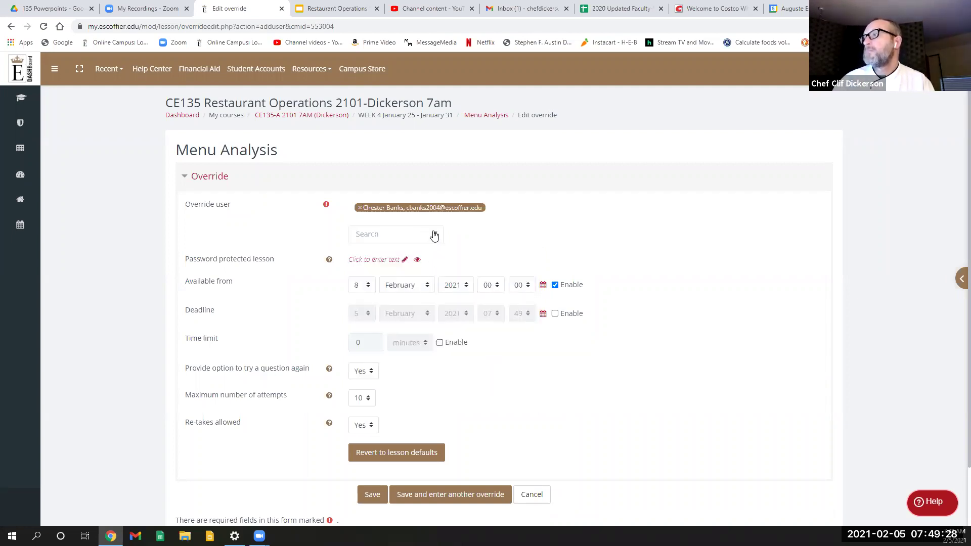
pyautogui.click(434, 235)
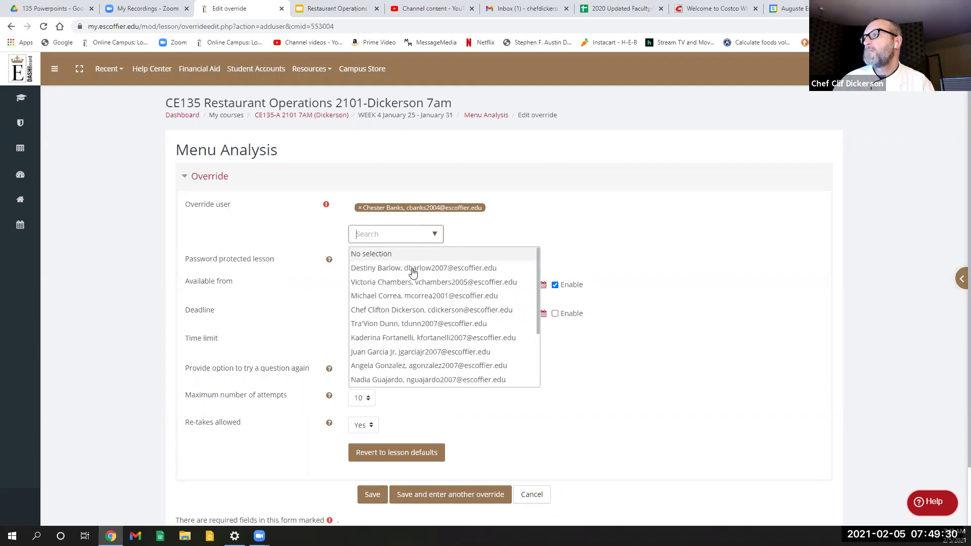
pyautogui.click(413, 269)
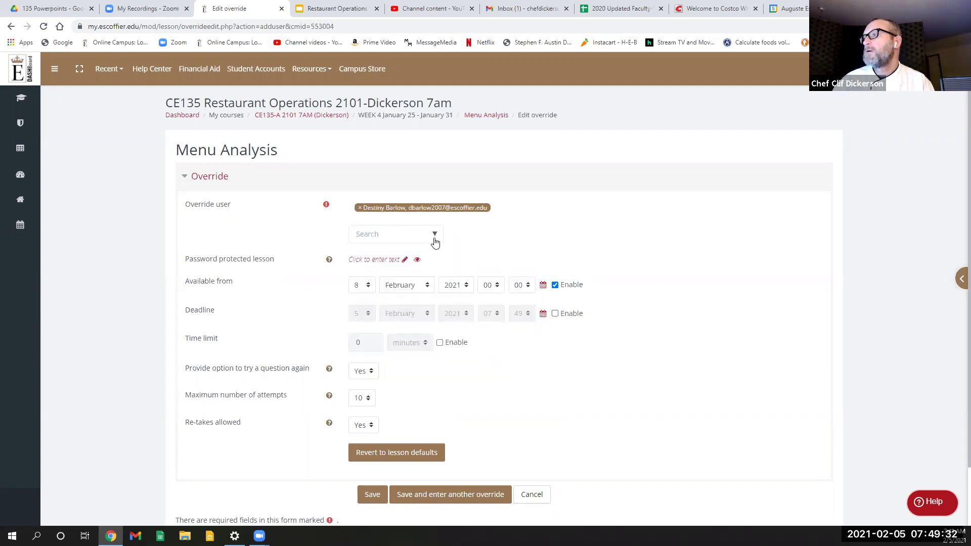
pyautogui.click(434, 236)
pyautogui.click(393, 270)
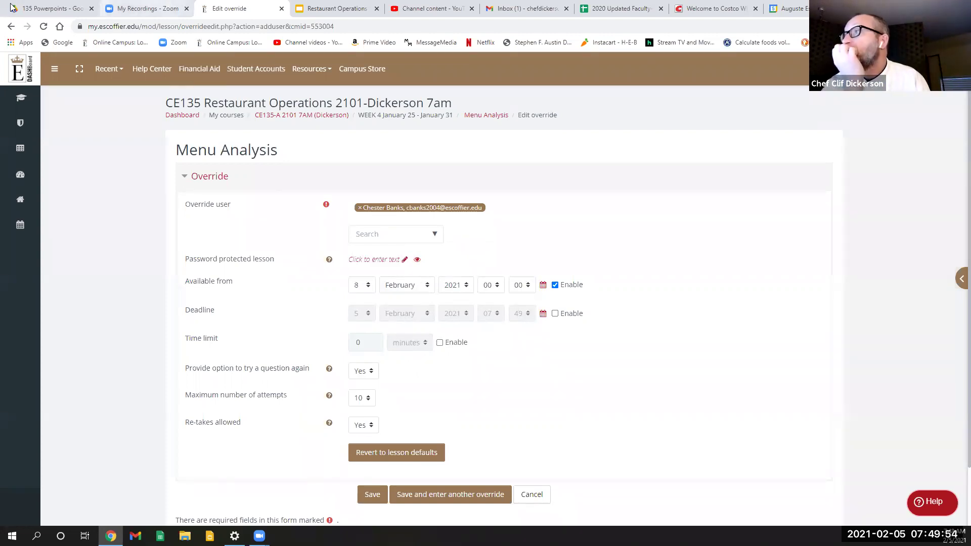
pyautogui.click(11, 26)
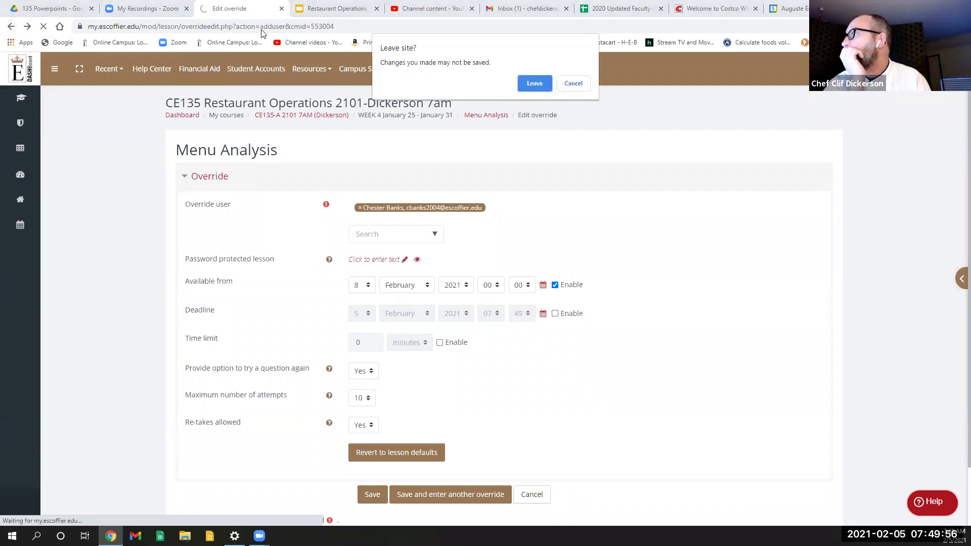
pyautogui.click(574, 83)
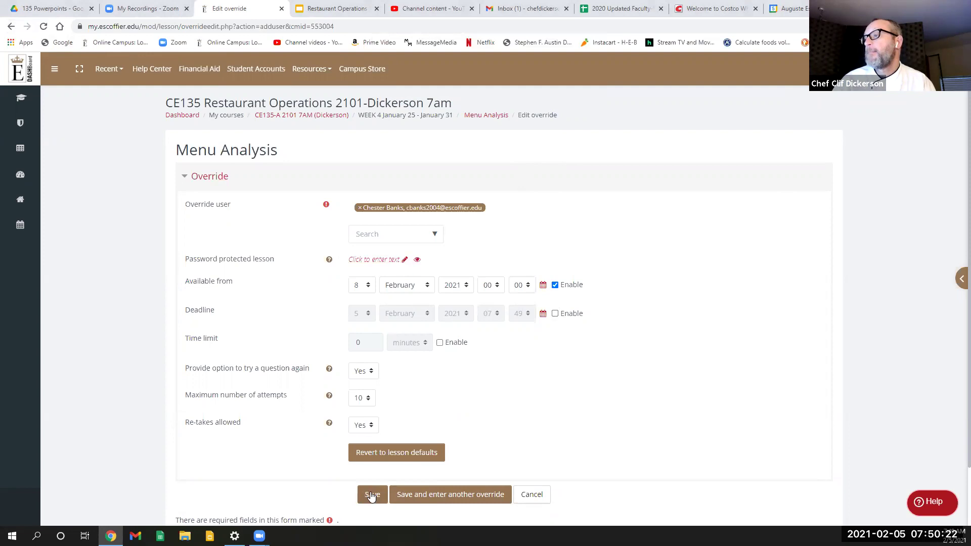
pyautogui.click(428, 501)
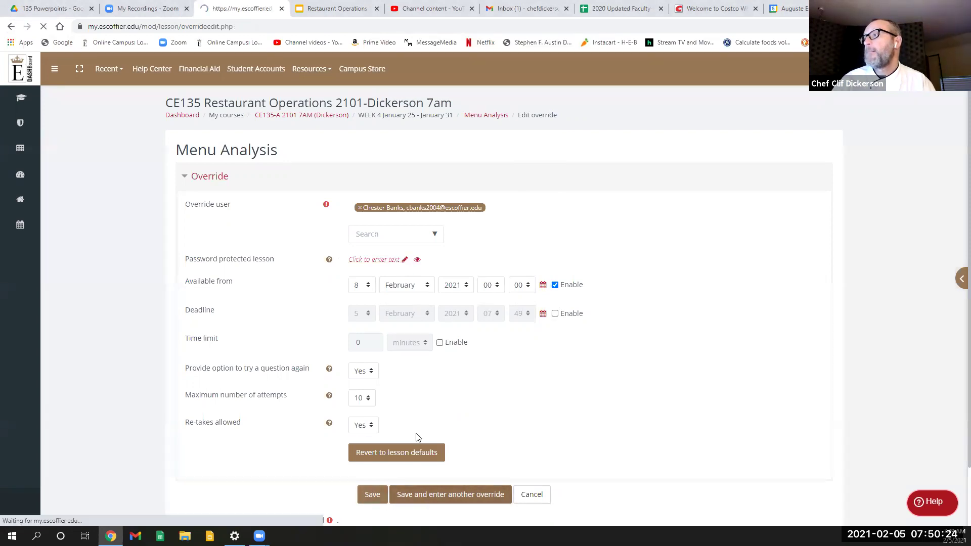
# Step: Switch the override user to the second student and try to save with the same default settings
pyautogui.click(435, 235)
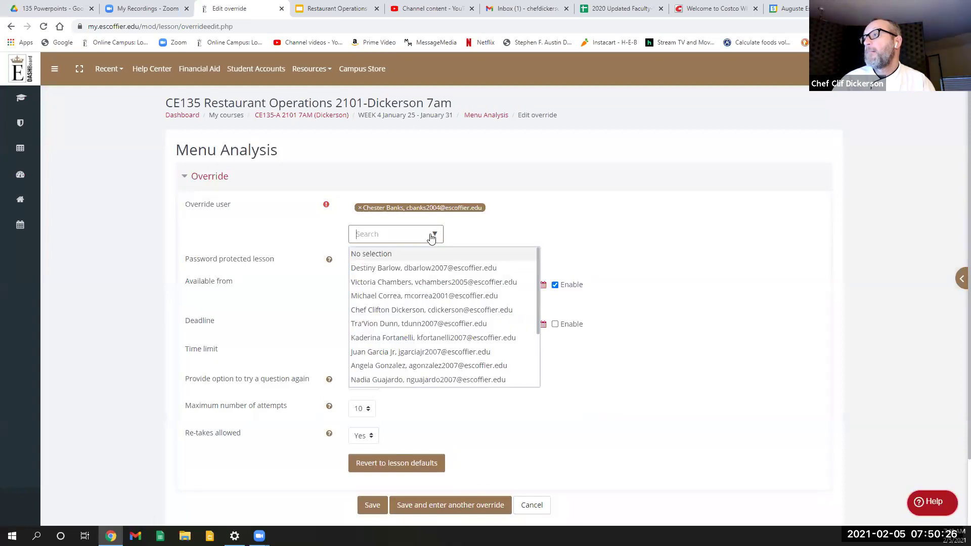
pyautogui.click(412, 269)
pyautogui.click(446, 506)
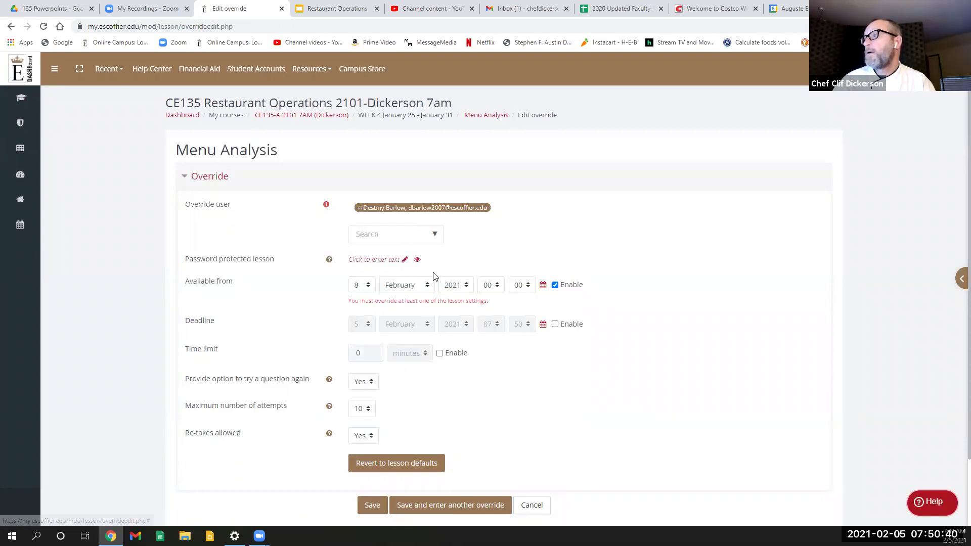
# Step: Set the override's Available from date to 5 February 2021
pyautogui.click(369, 287)
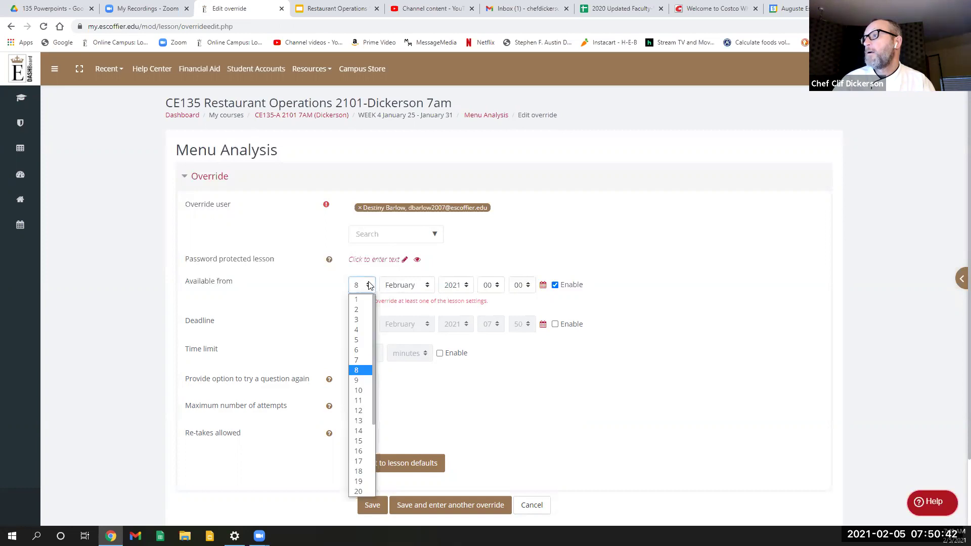
pyautogui.click(428, 285)
pyautogui.click(427, 285)
pyautogui.click(369, 285)
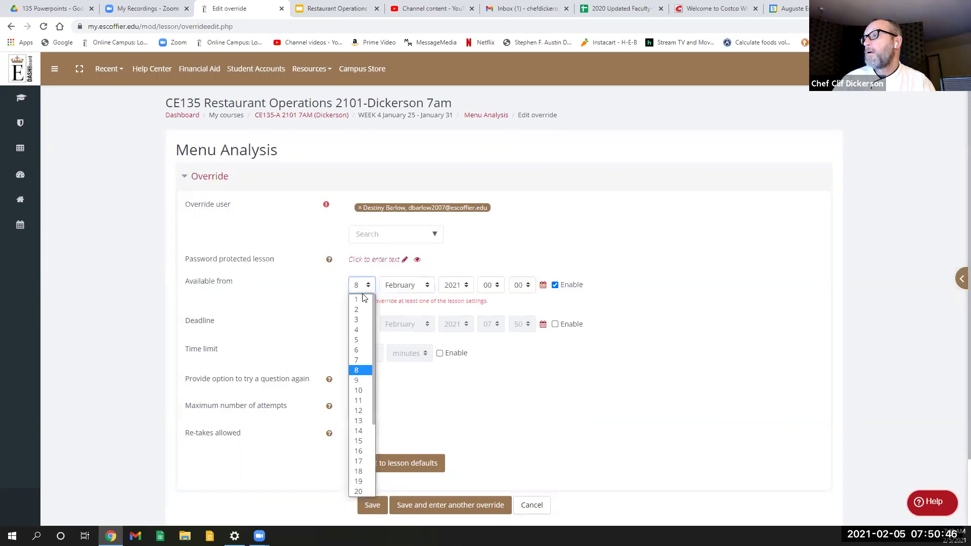
pyautogui.click(356, 340)
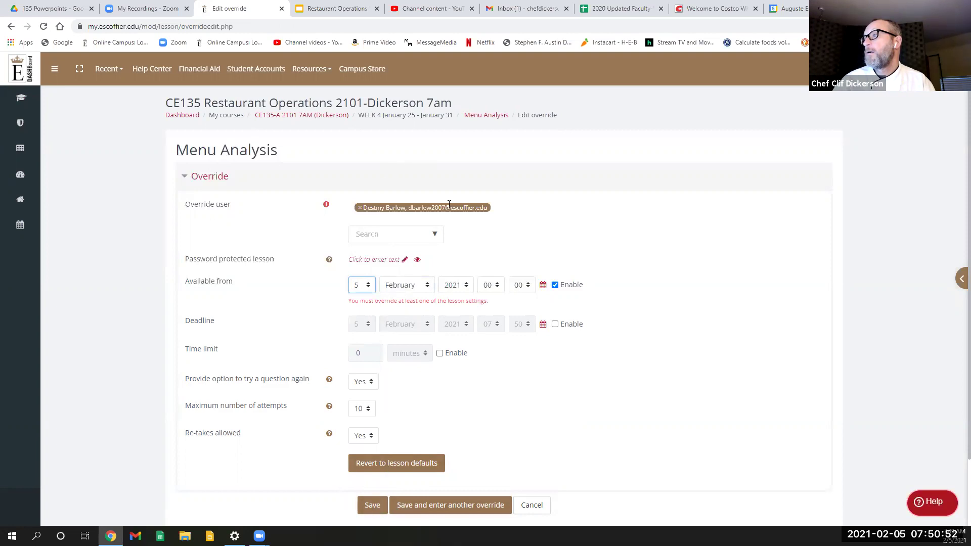
# Step: Assign the override to the first listed student, save it and continue to another override
pyautogui.click(436, 236)
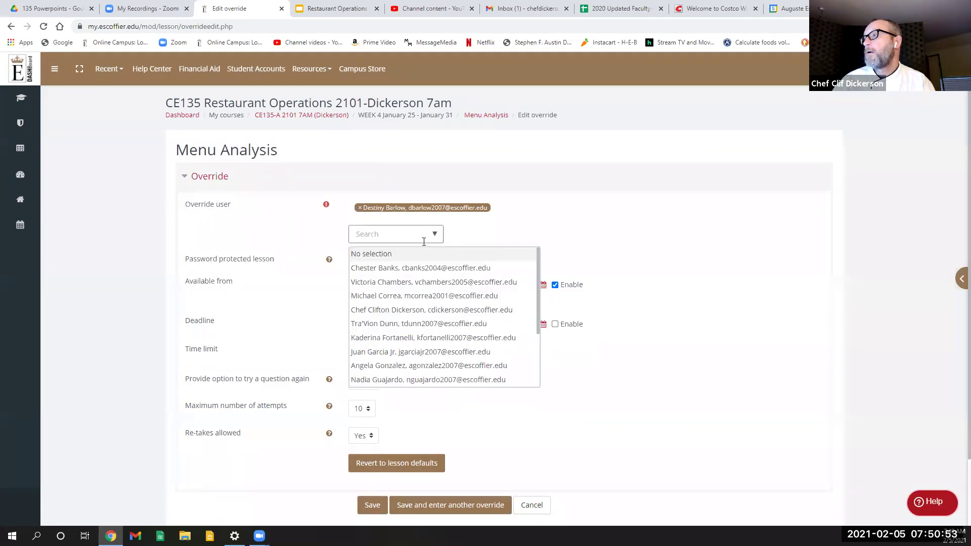
pyautogui.click(406, 272)
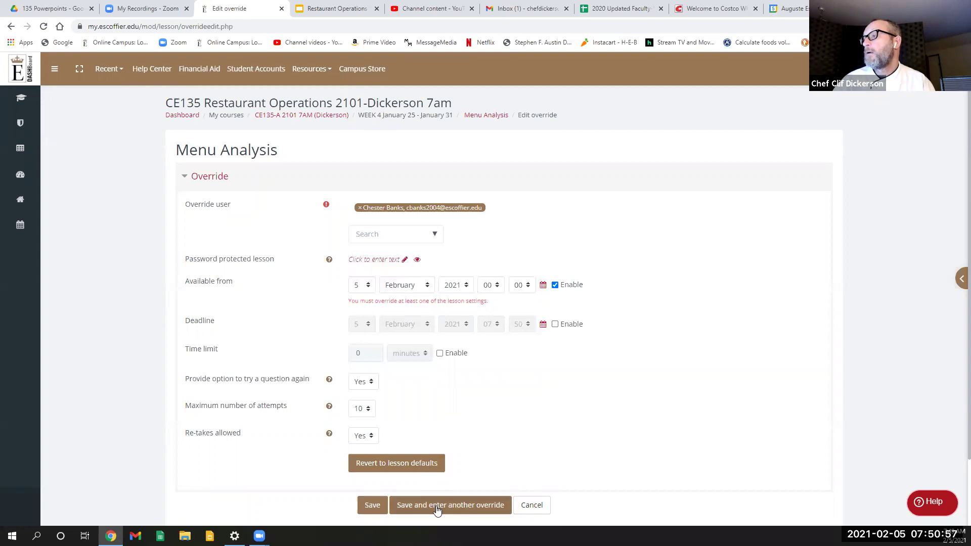
pyautogui.click(438, 507)
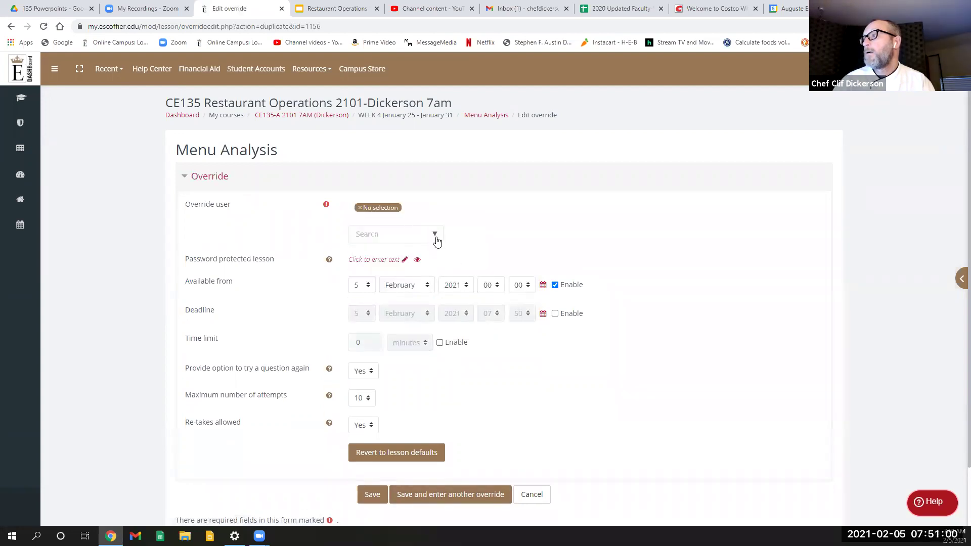
# Step: Select the second listed student for the new override, save it and continue to another one
pyautogui.click(436, 236)
pyautogui.click(410, 258)
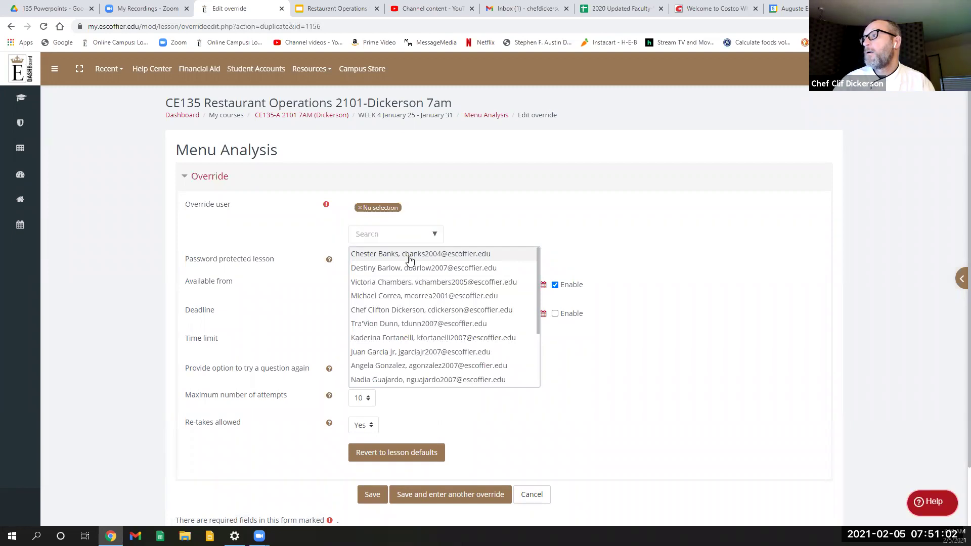
pyautogui.click(437, 501)
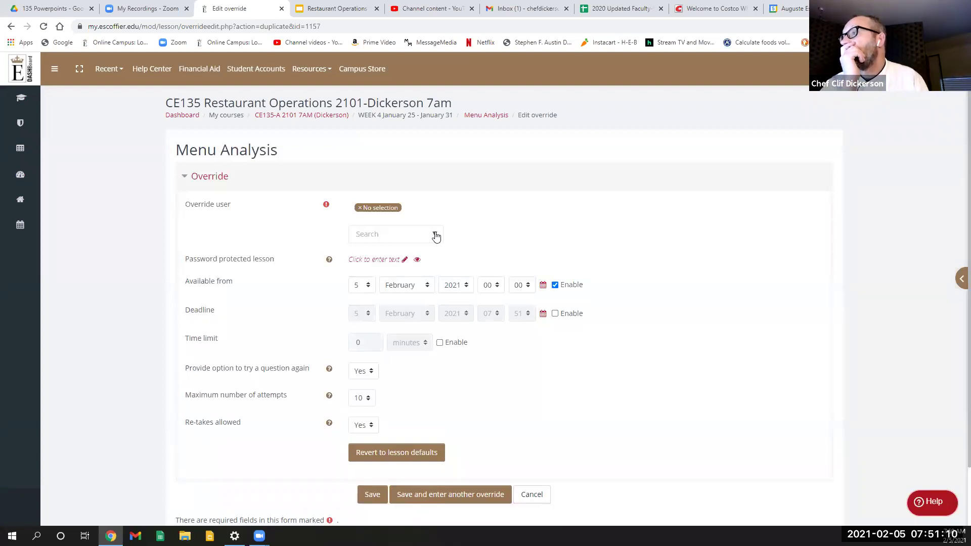
# Step: Save a Menu Analysis override for the third listed student and continue to another override
pyautogui.click(435, 235)
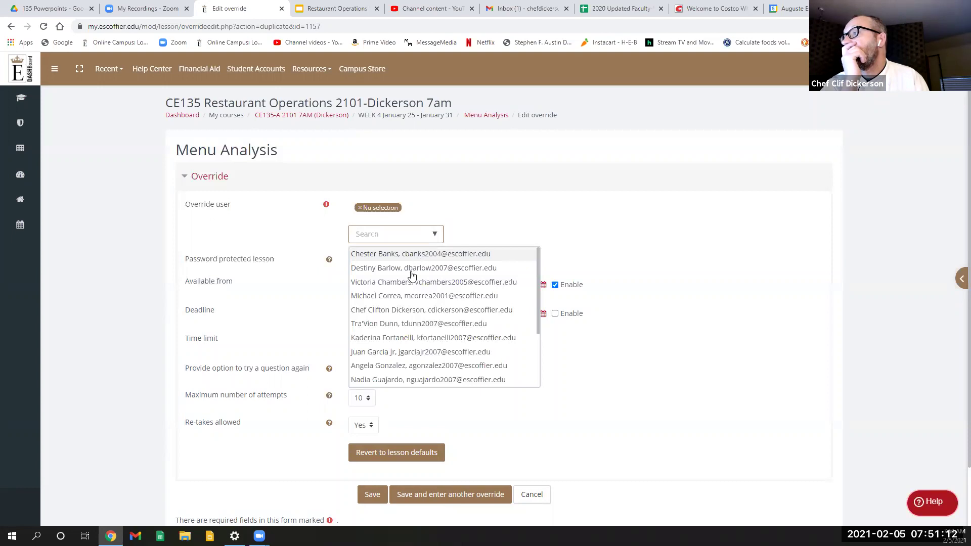
pyautogui.scroll(-5, 395, 345)
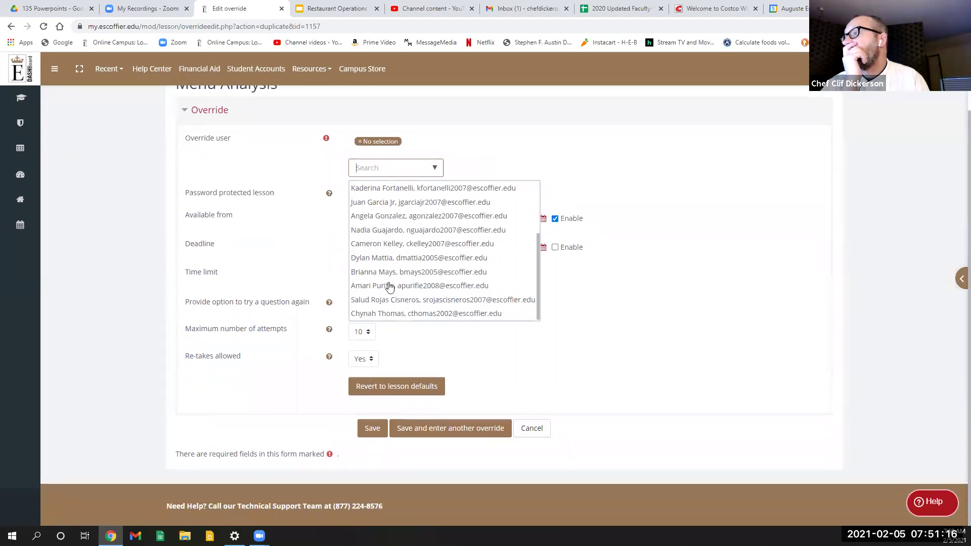
pyautogui.scroll(1, 388, 289)
pyautogui.scroll(1, 388, 288)
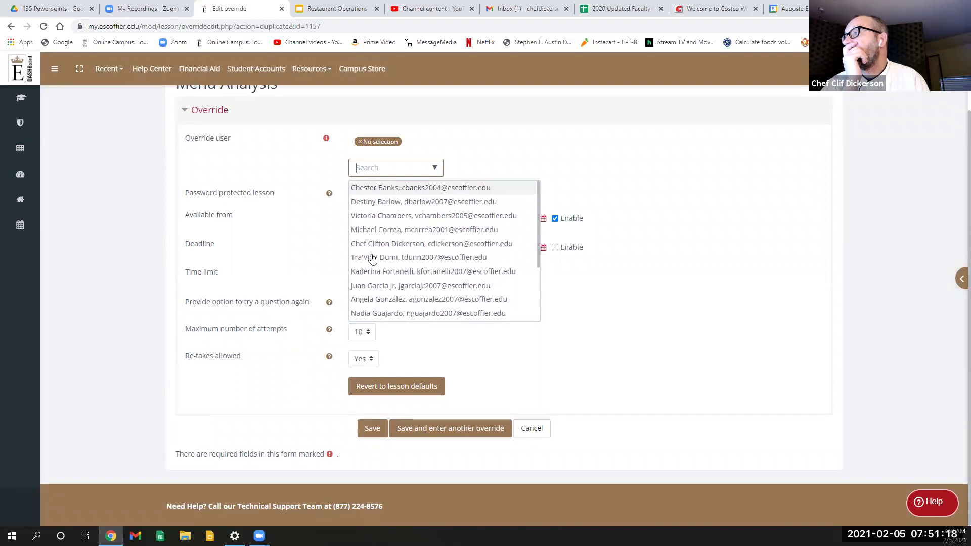
pyautogui.click(362, 219)
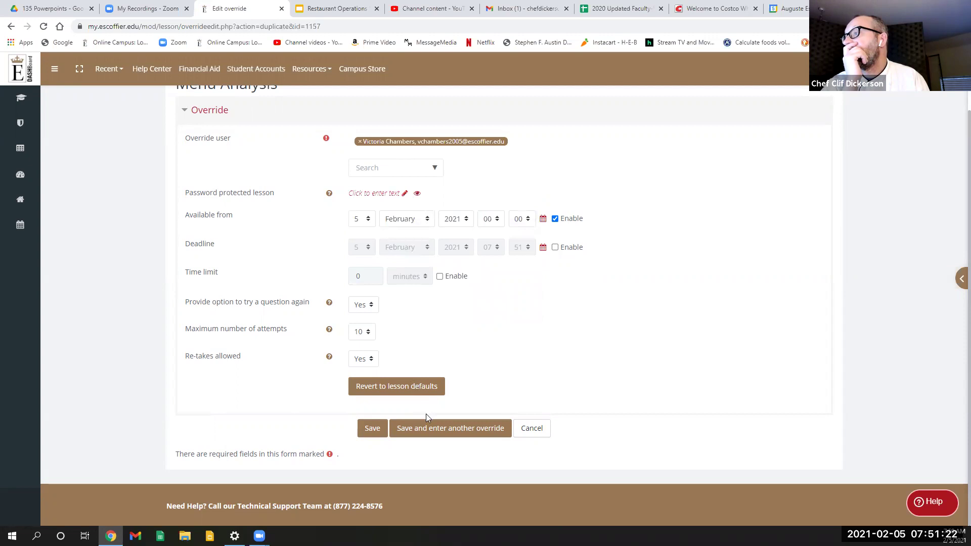
pyautogui.click(426, 430)
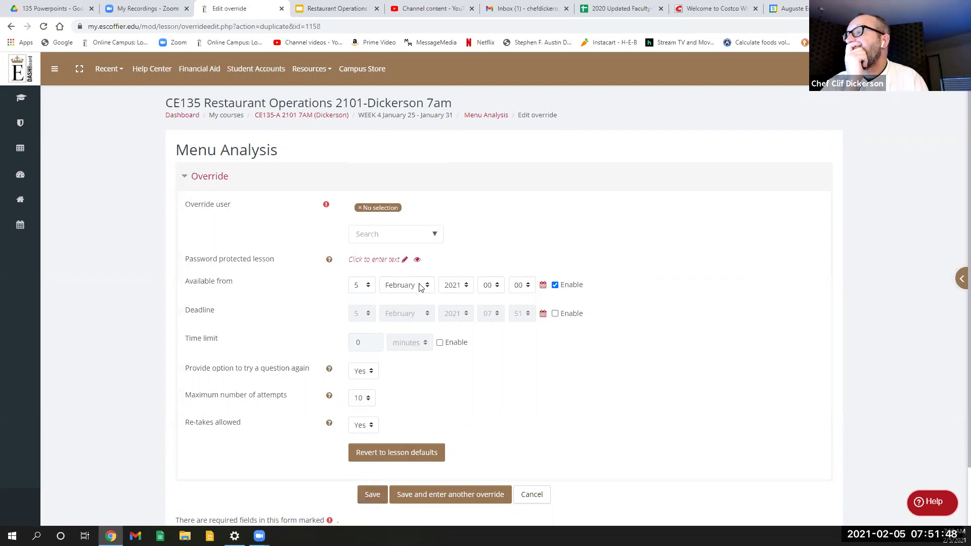
# Step: Choose the fourth listed student as override user, save the override and continue to the next
pyautogui.click(432, 241)
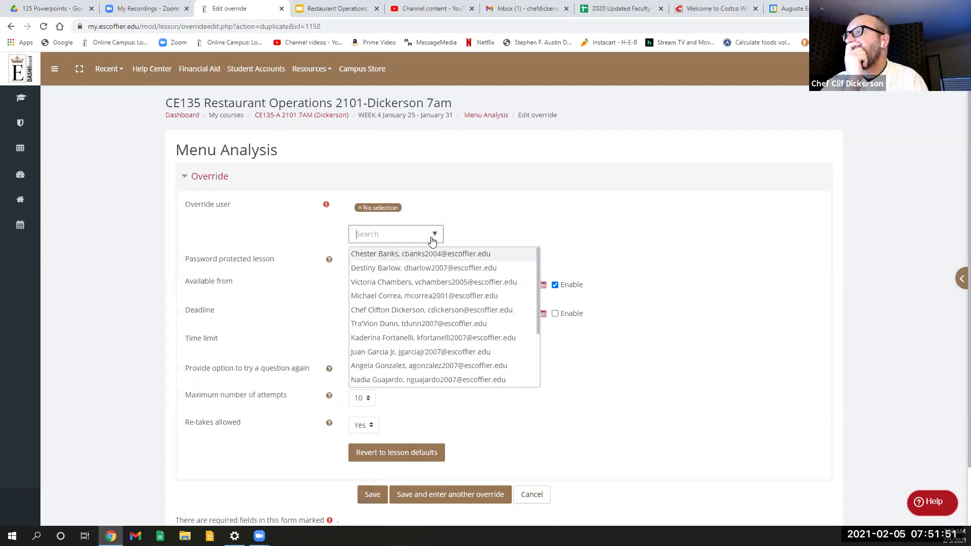
pyautogui.click(383, 301)
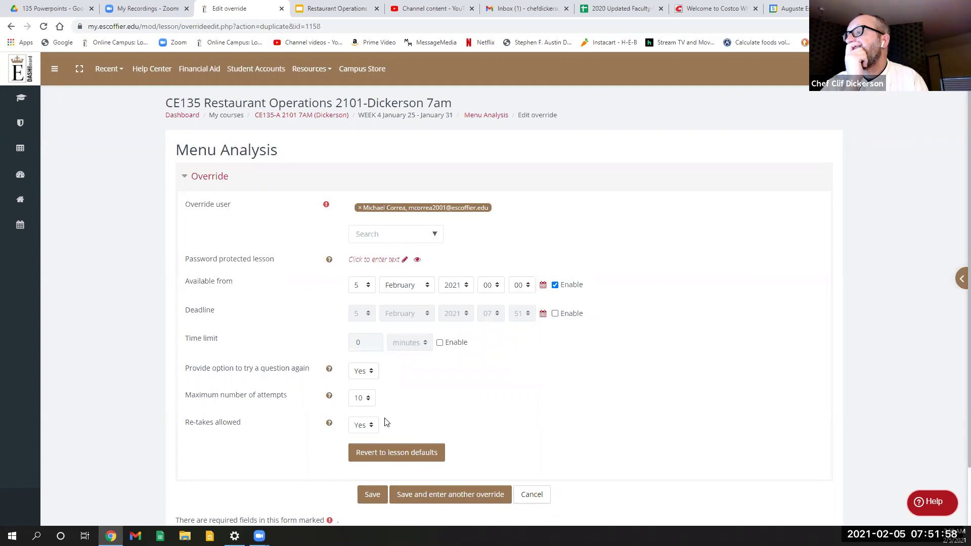
pyautogui.click(404, 495)
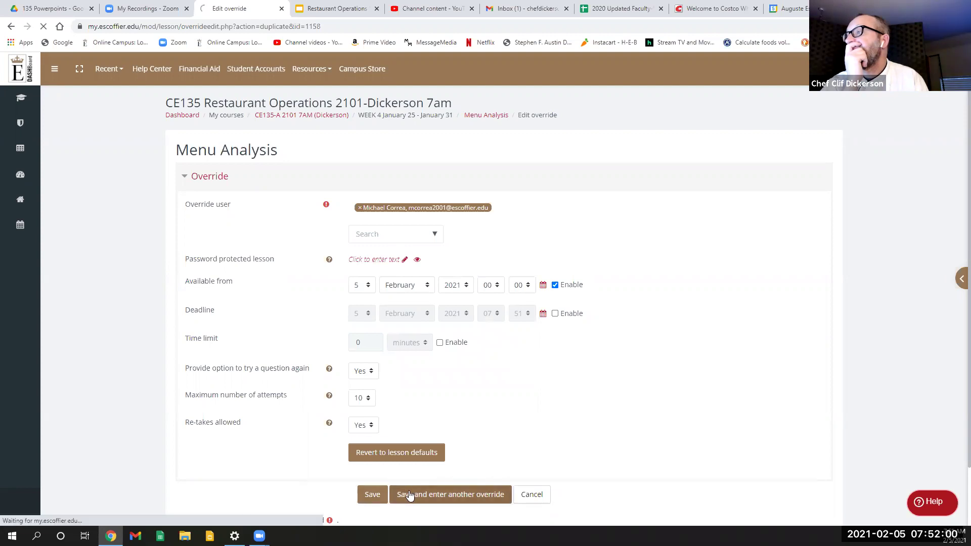
# Step: Assign the new override to the student listed just below the instructor, save it and continue to another override
pyautogui.click(435, 237)
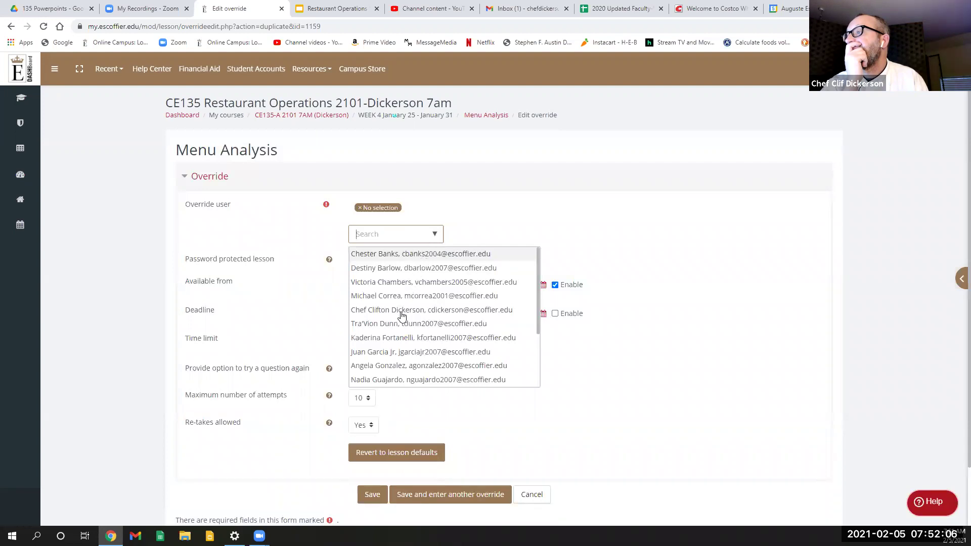
pyautogui.click(398, 330)
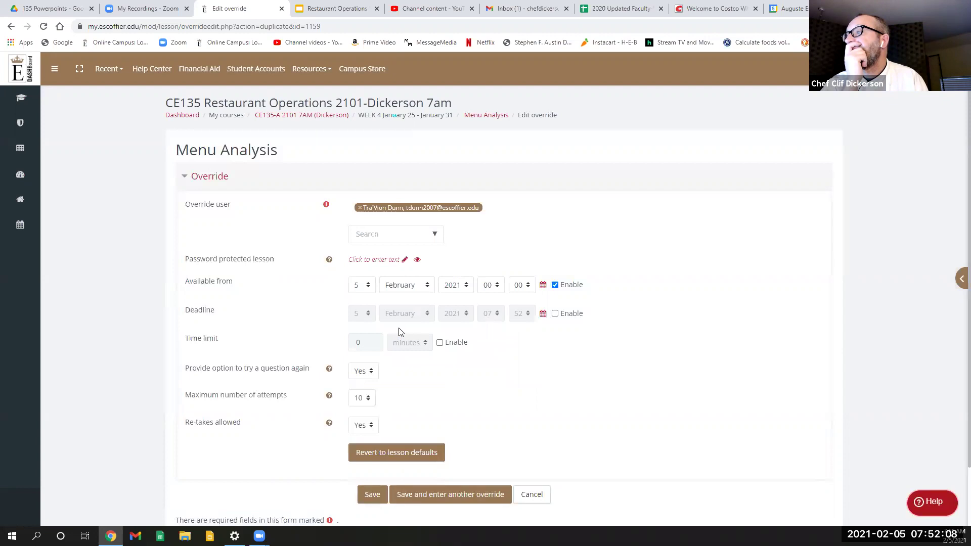
pyautogui.click(431, 500)
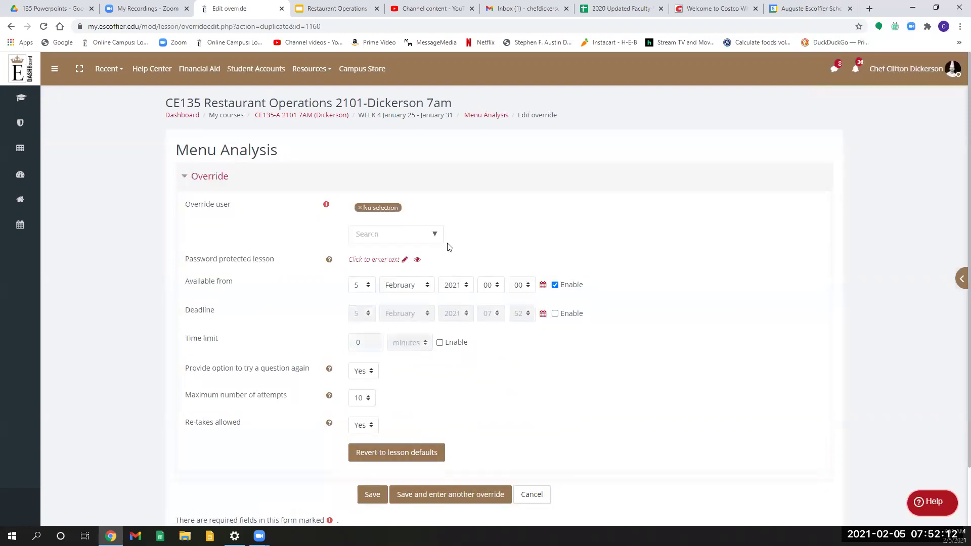
# Step: Save a Menu Analysis override for the seventh user in the list and continue to another one
pyautogui.click(435, 234)
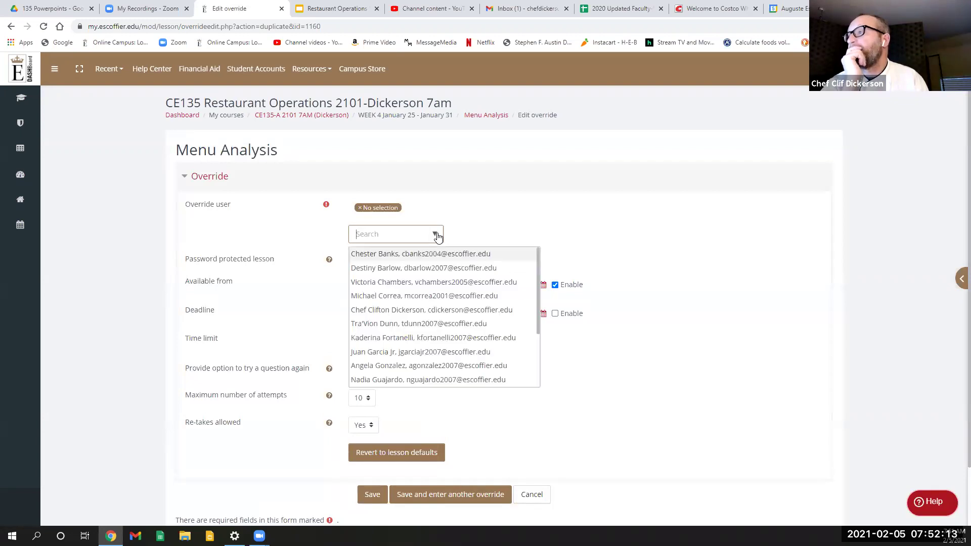
pyautogui.click(414, 337)
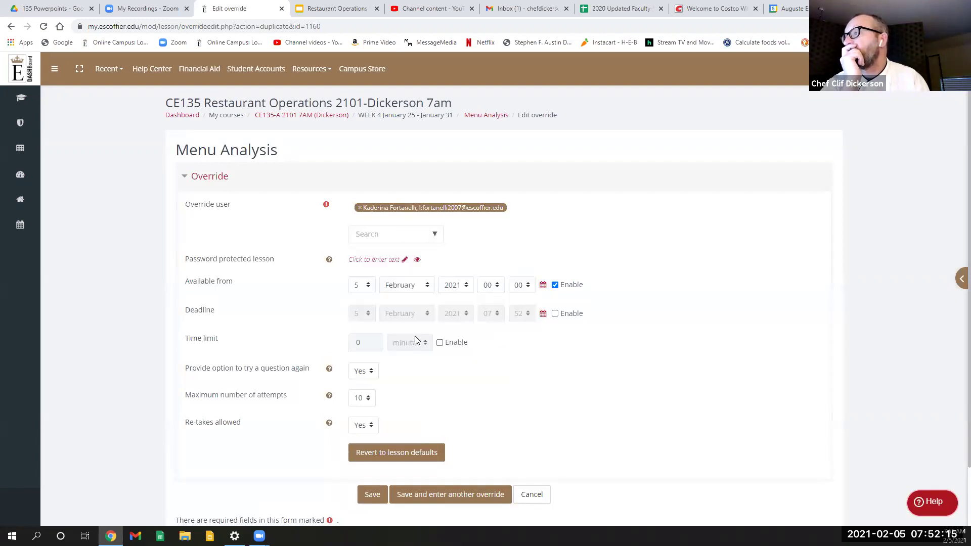
pyautogui.click(420, 496)
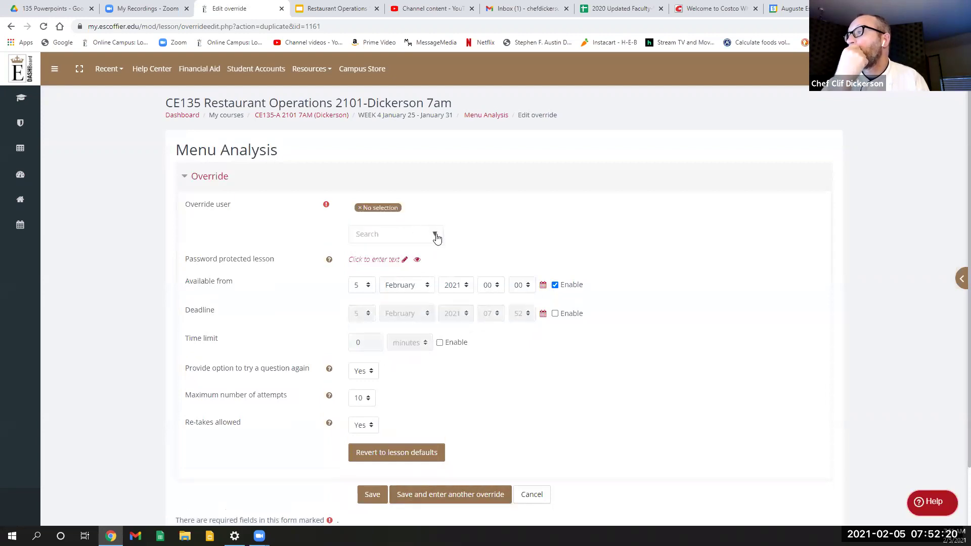
# Step: Select the seventh listed user again as override user, save the override and continue to another one
pyautogui.click(436, 236)
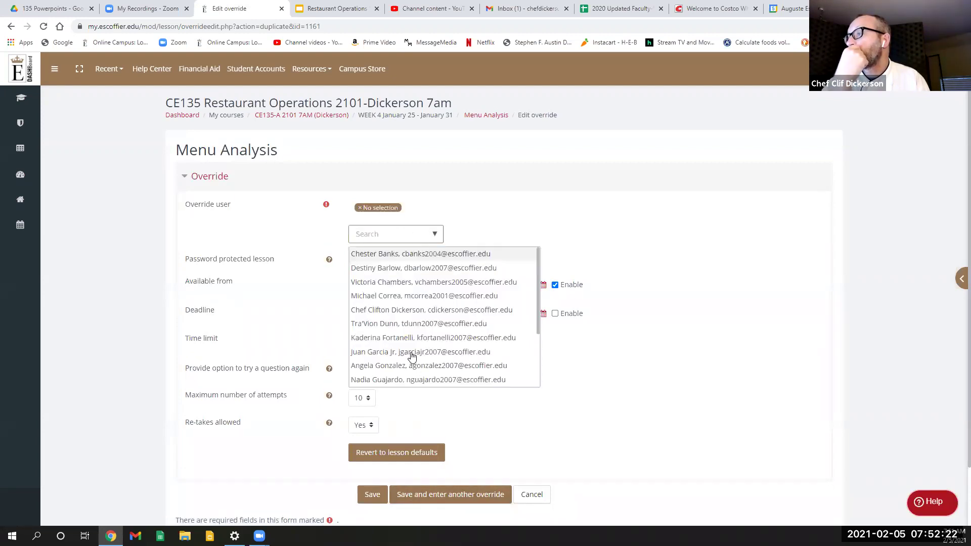
pyautogui.click(405, 325)
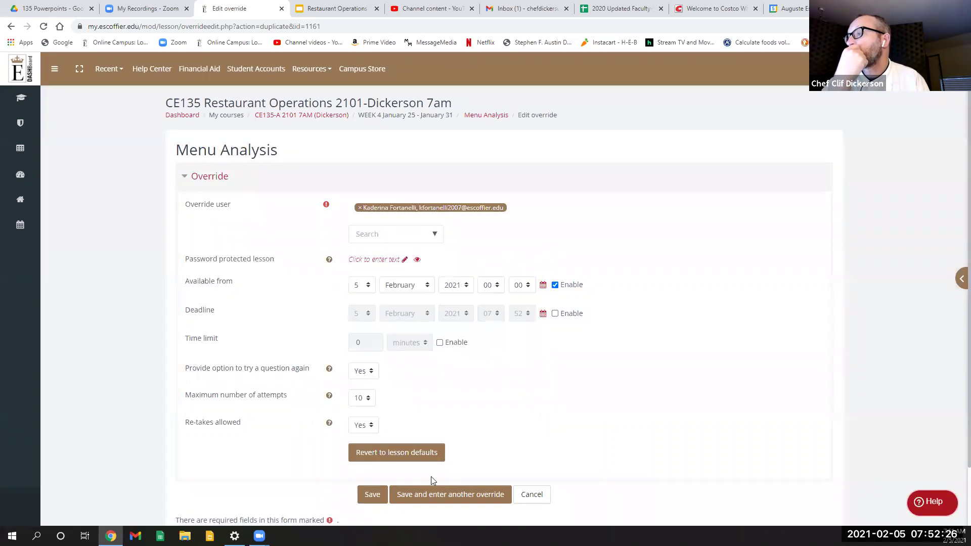
pyautogui.click(427, 495)
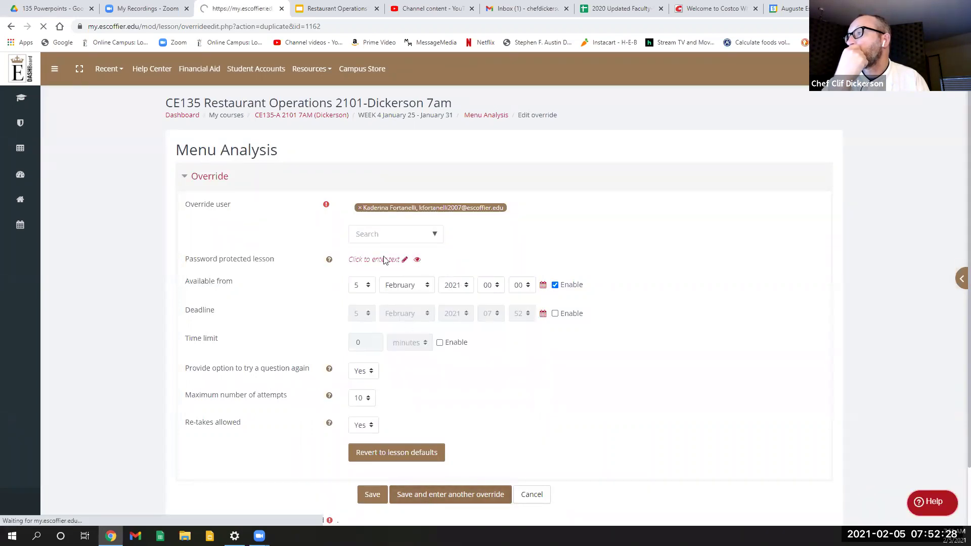
# Step: Choose the eighth listed user for the override, save it and continue to another override
pyautogui.click(435, 237)
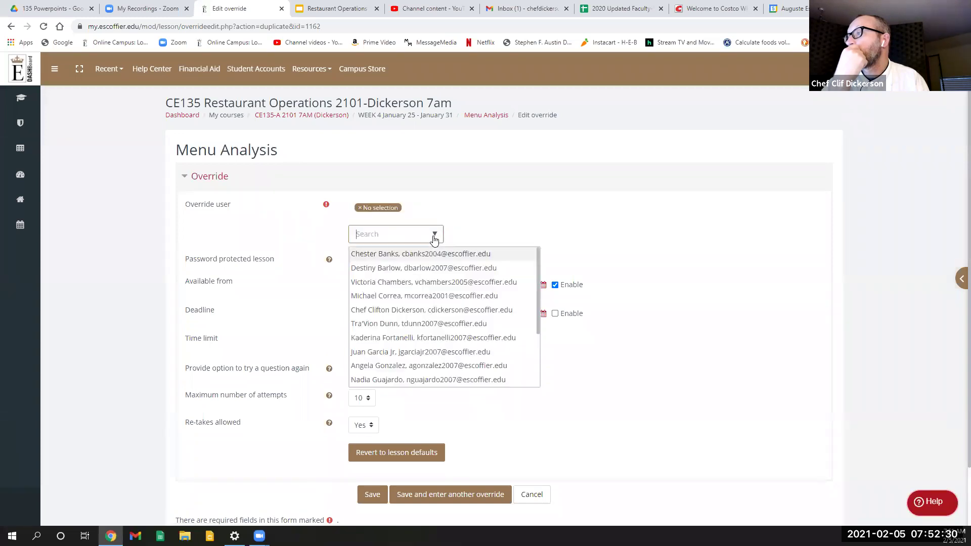
pyautogui.click(388, 352)
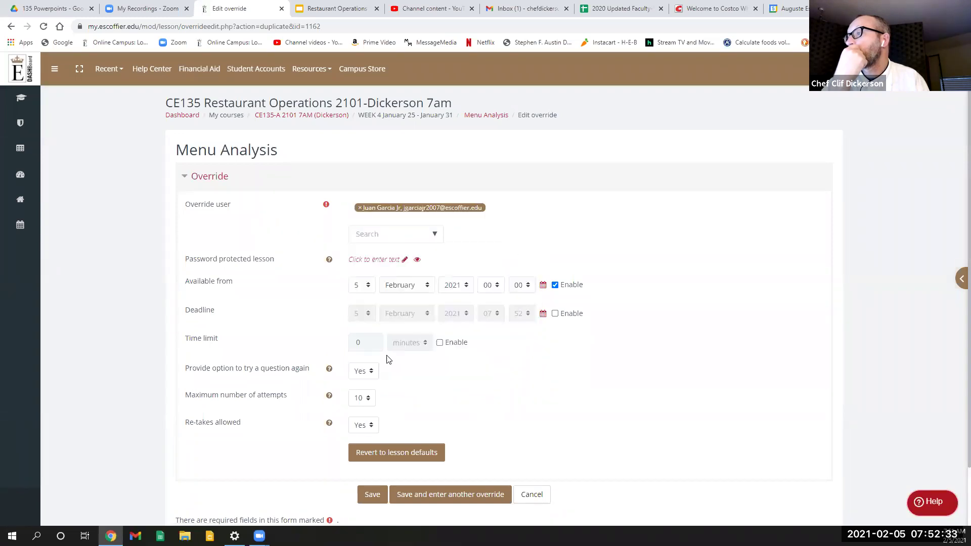
pyautogui.click(433, 496)
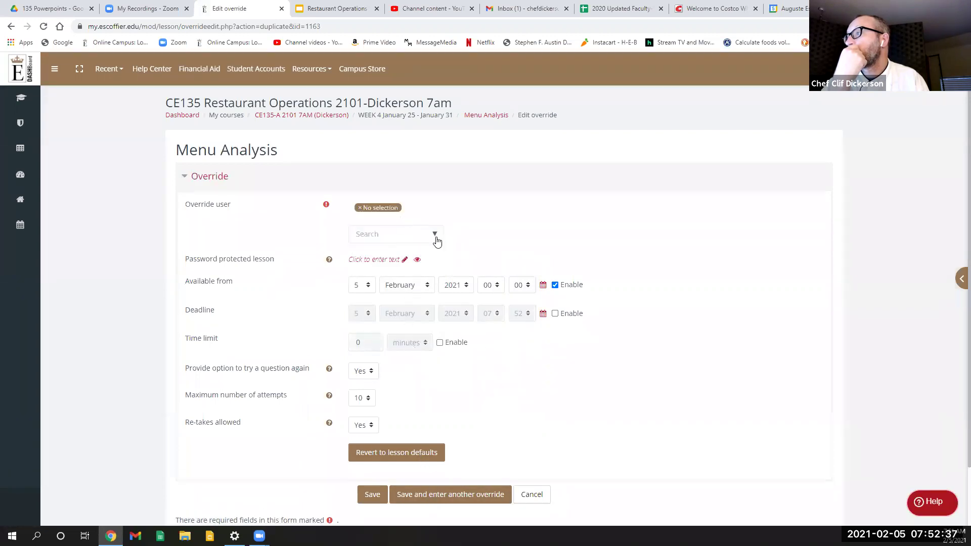
# Step: Save an override for the ninth listed user and continue to another override
pyautogui.click(435, 235)
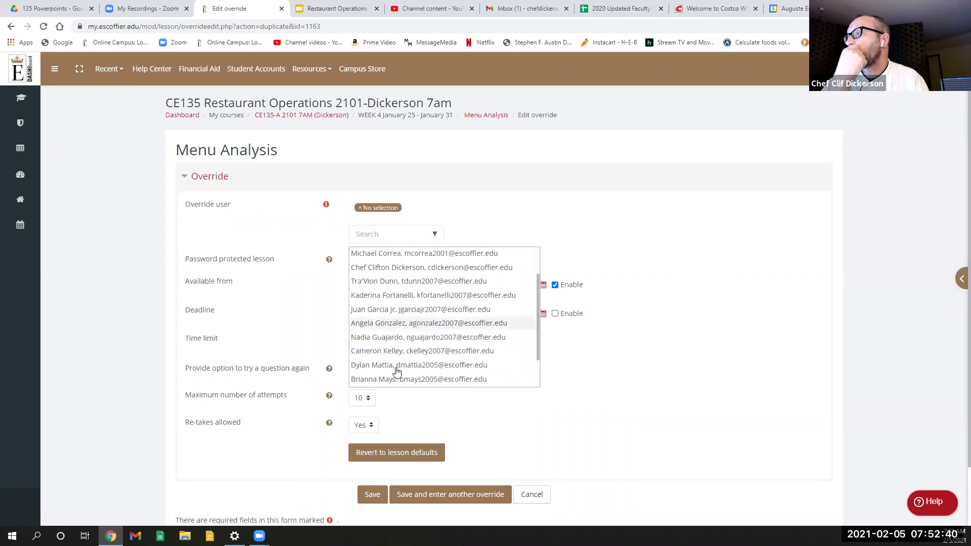
pyautogui.click(397, 371)
pyautogui.click(443, 496)
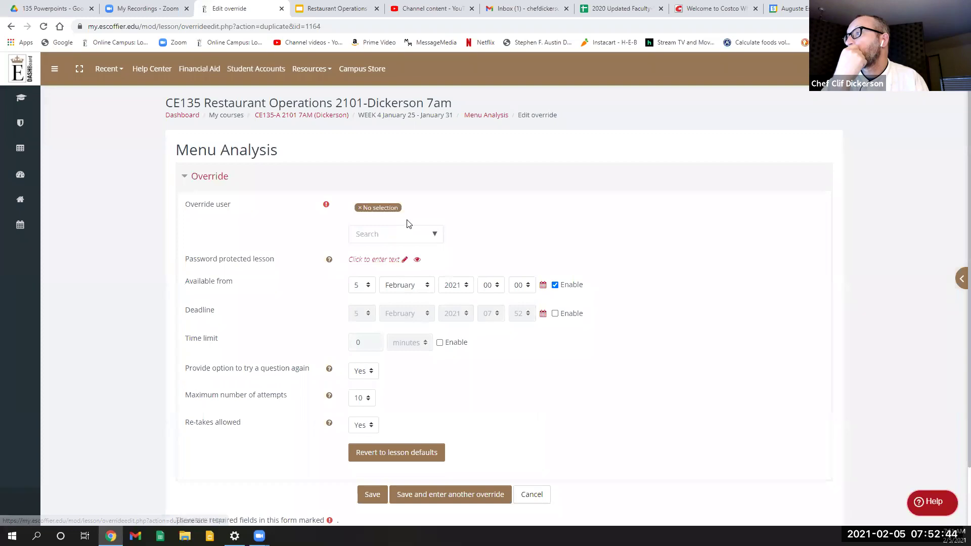
# Step: Assign the override to the last student in the user list, save it and continue to another one
pyautogui.click(435, 234)
pyautogui.scroll(-5, 386, 360)
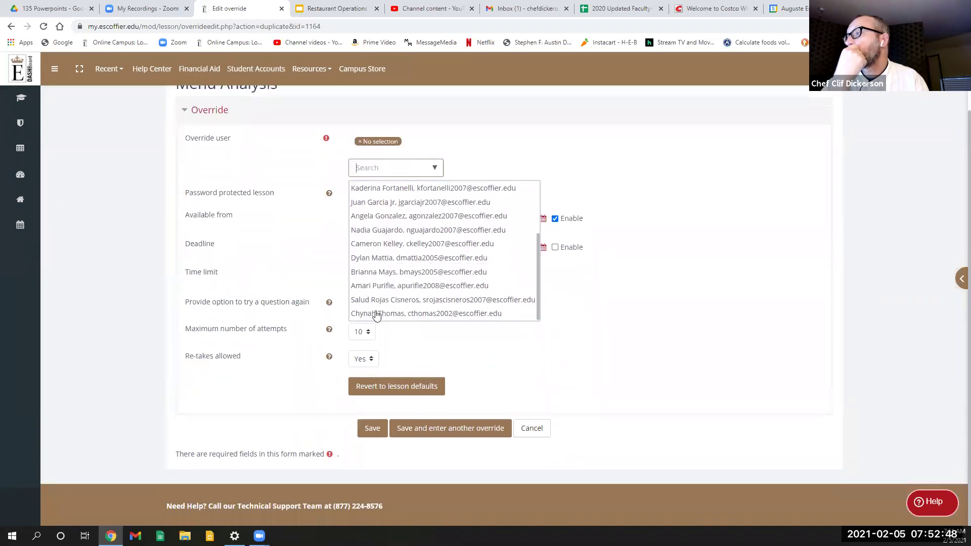
pyautogui.click(376, 313)
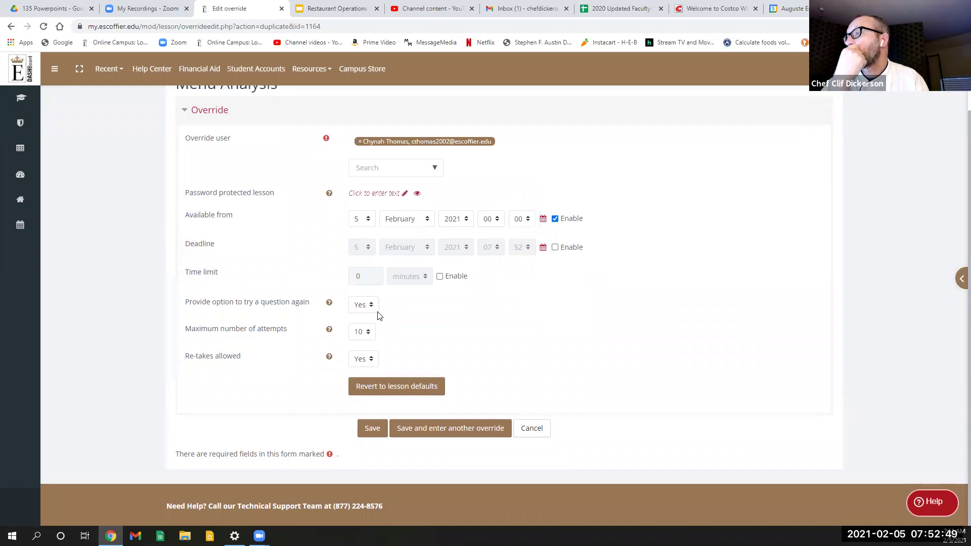
pyautogui.click(457, 430)
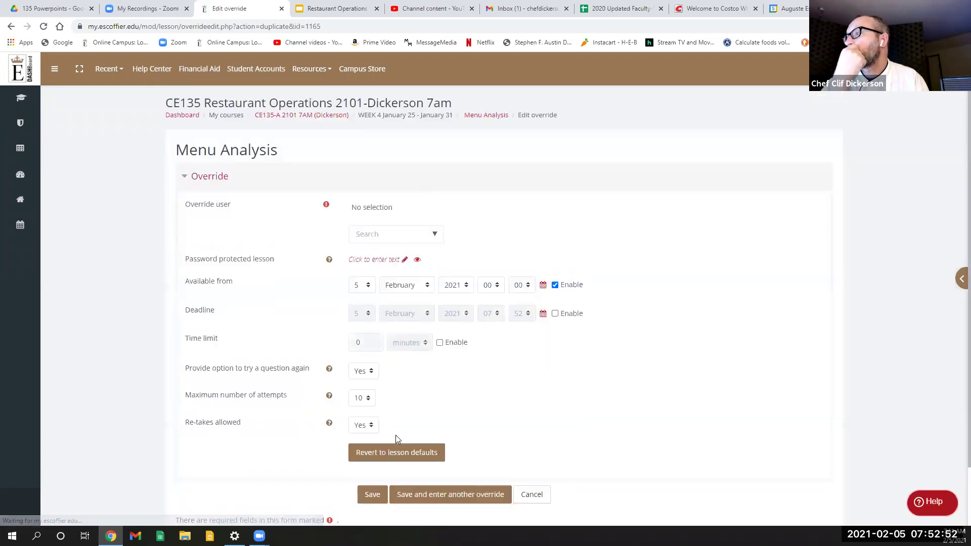
# Step: Select the second-to-last listed student as override user, save the override and continue to another
pyautogui.click(433, 234)
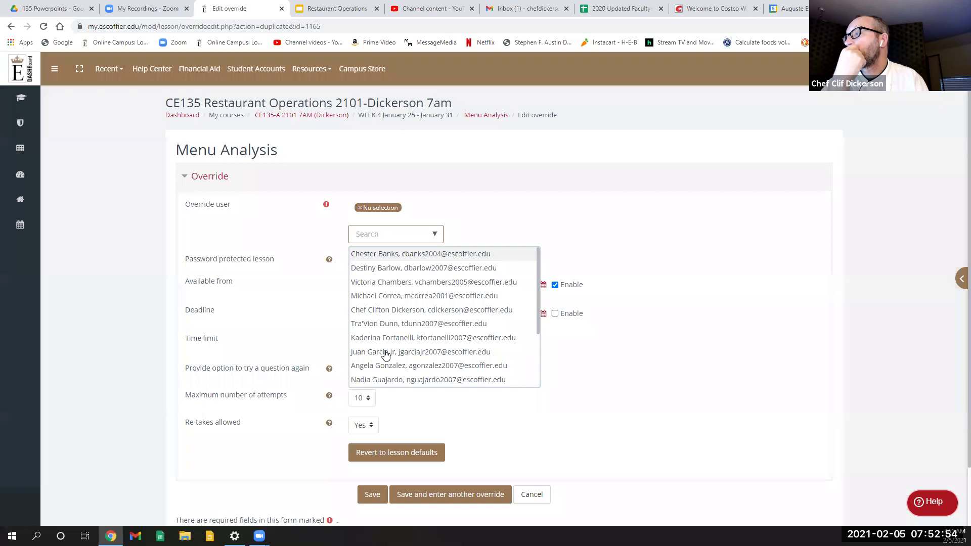
pyautogui.scroll(-3, 386, 354)
pyautogui.click(385, 371)
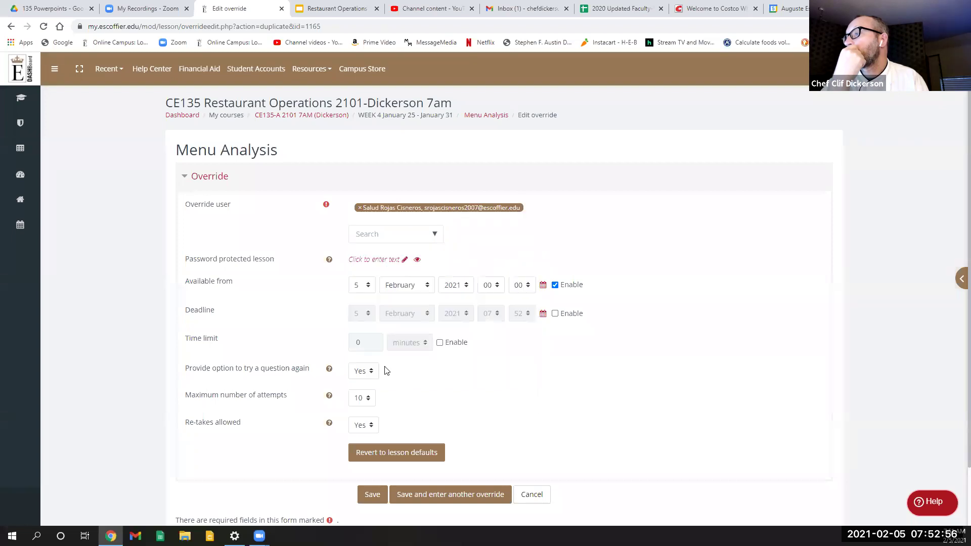
pyautogui.click(431, 494)
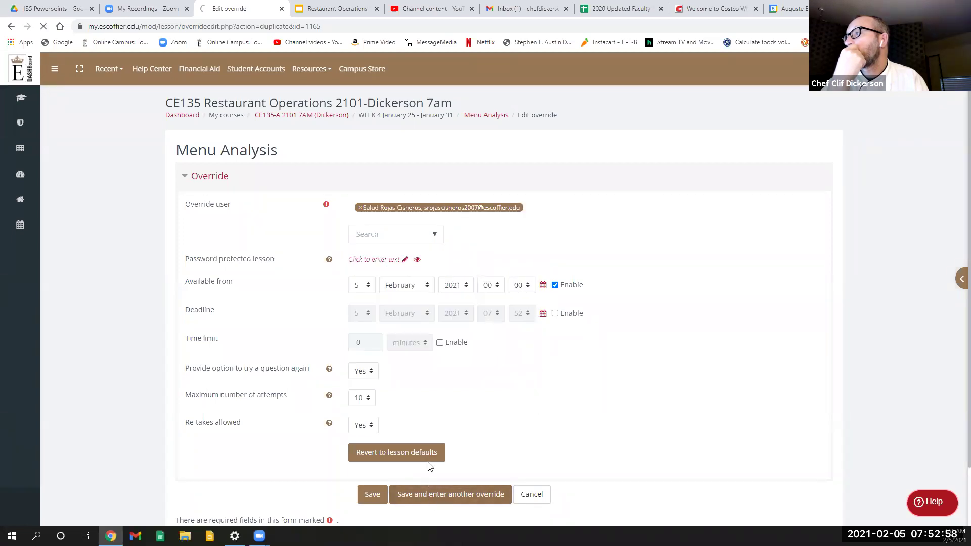
# Step: Save a Menu Analysis override for the third student from the end of the list and continue to another
pyautogui.click(434, 234)
pyautogui.scroll(-3, 398, 334)
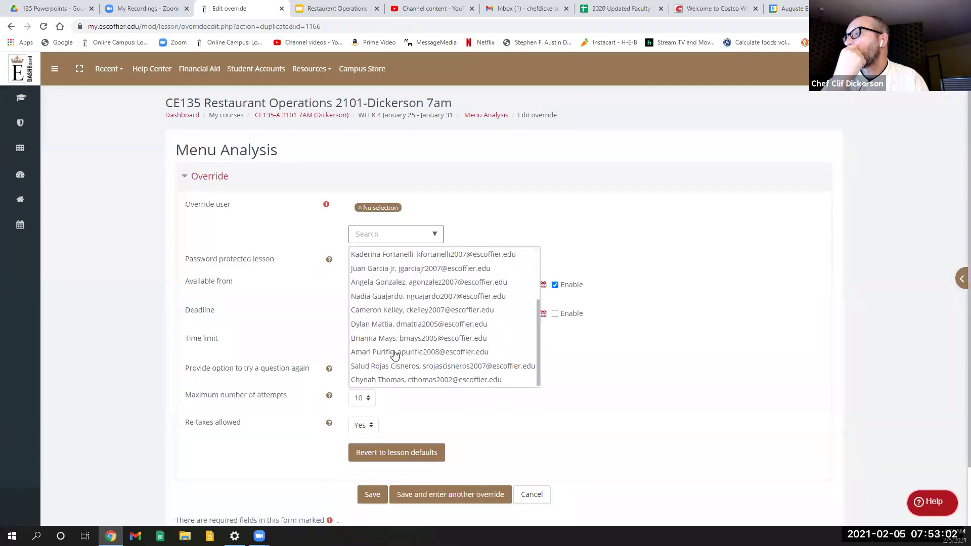
pyautogui.click(384, 352)
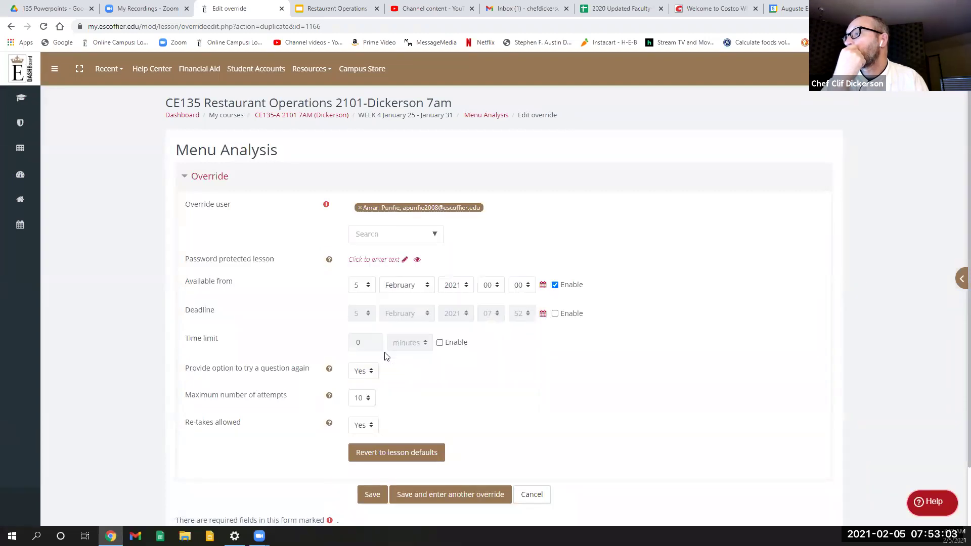
pyautogui.click(450, 496)
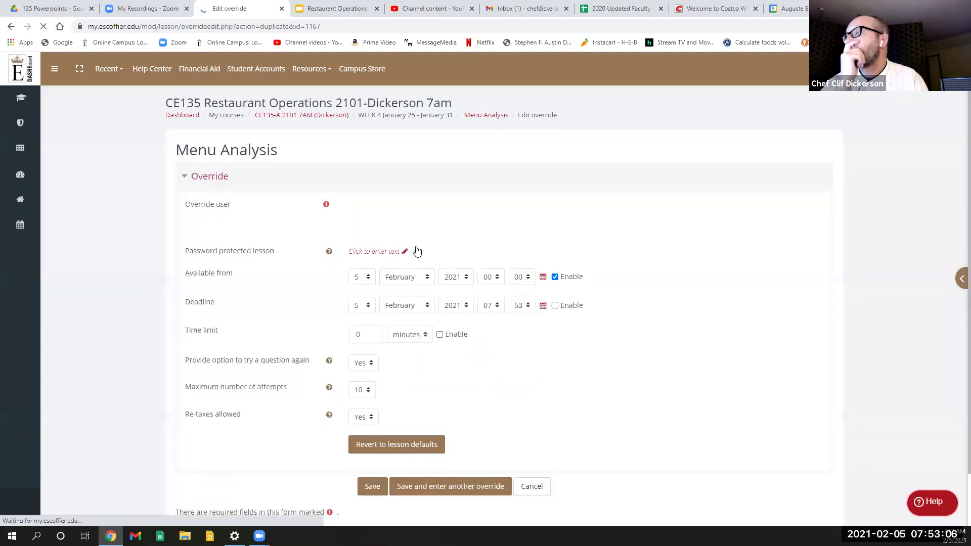
# Step: Choose the fourth student from the end of the list as override user, save and continue to another override
pyautogui.click(433, 234)
pyautogui.scroll(-2, 390, 333)
pyautogui.scroll(-1, 390, 332)
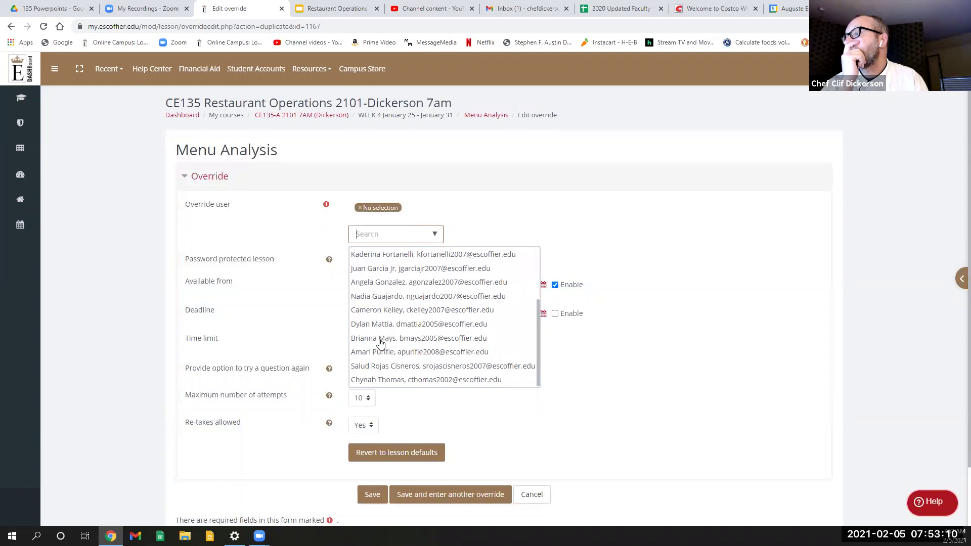
pyautogui.click(380, 339)
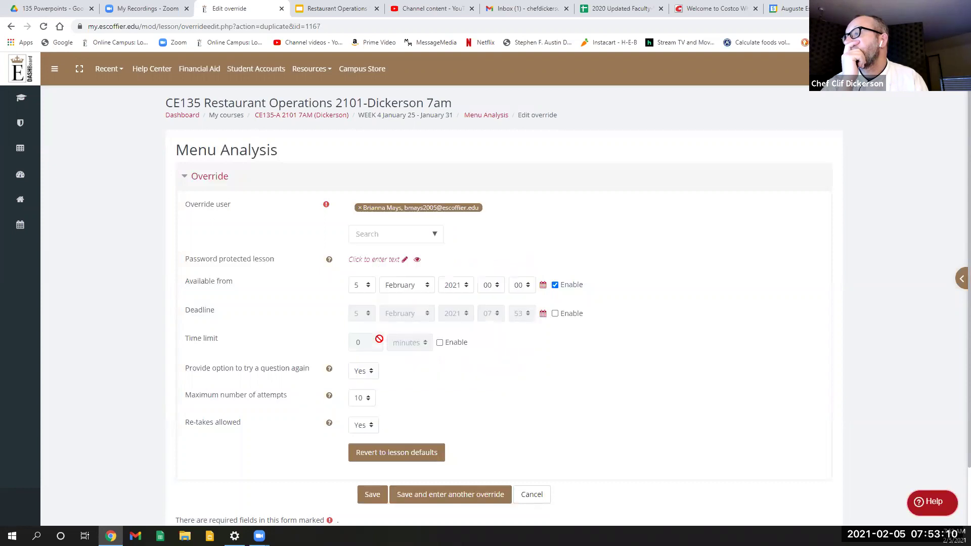
pyautogui.click(435, 495)
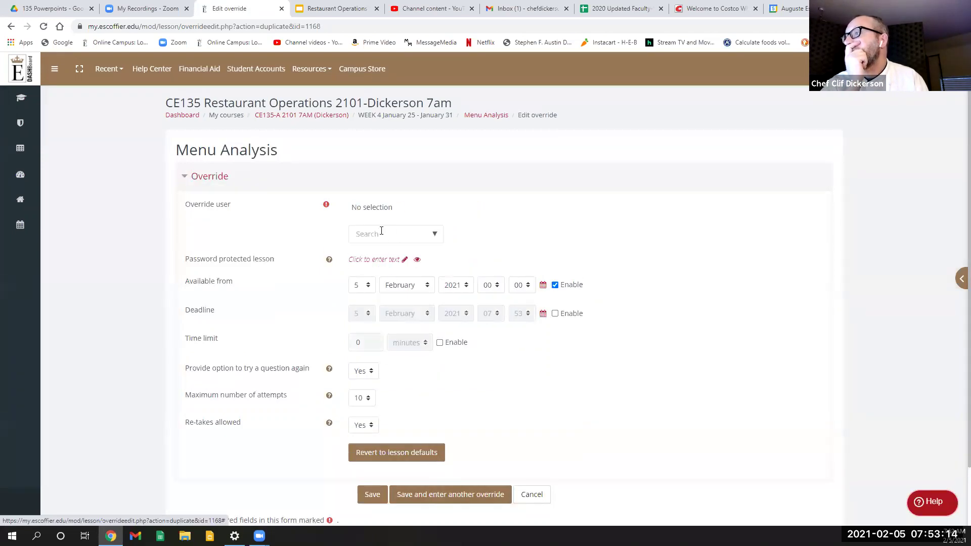
# Step: Assign the override to the fifth student from the end of the list, save it and continue to another override
pyautogui.click(436, 236)
pyautogui.scroll(-3, 395, 314)
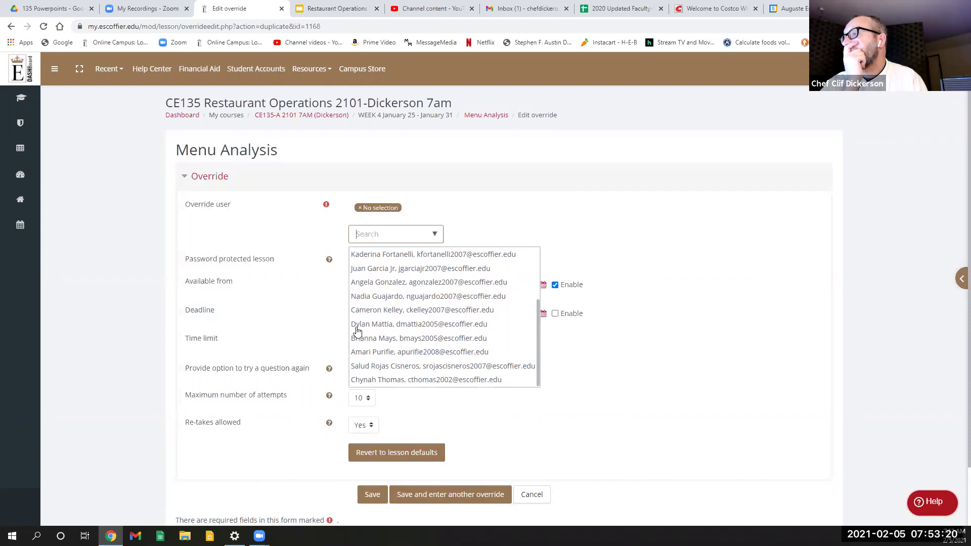
pyautogui.click(357, 325)
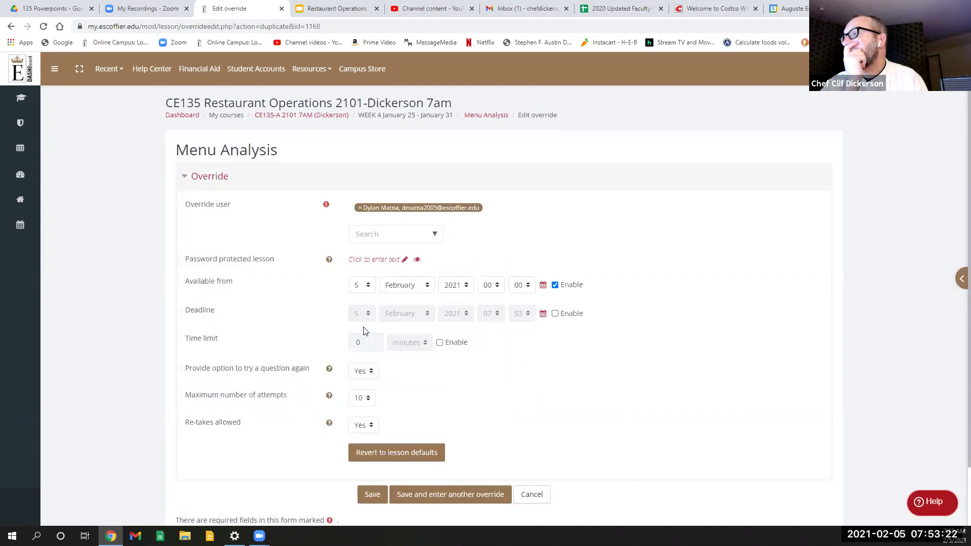
pyautogui.click(441, 495)
# Step: Select the sixth student from the end of the list for the override, save it and continue to another one
pyautogui.click(430, 236)
pyautogui.scroll(-3, 379, 316)
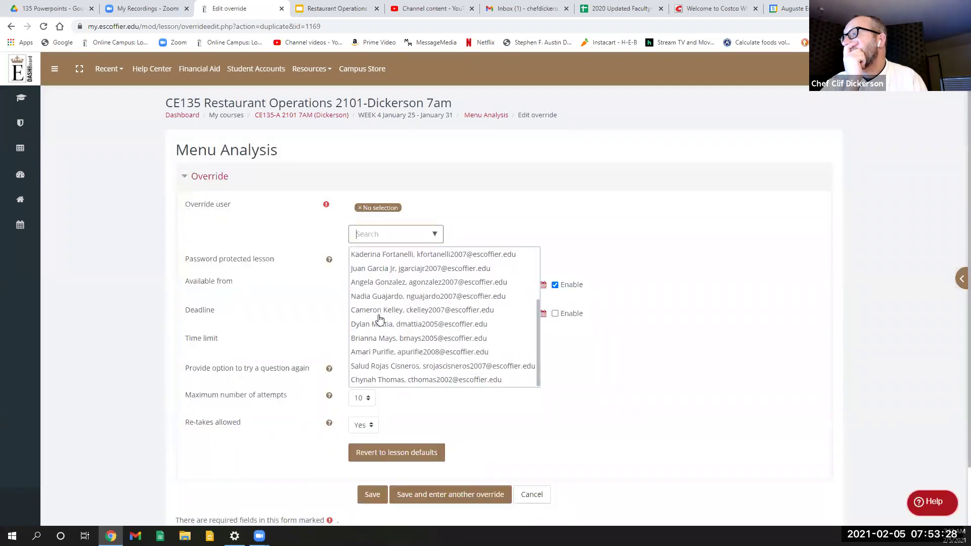
pyautogui.scroll(-2, 362, 358)
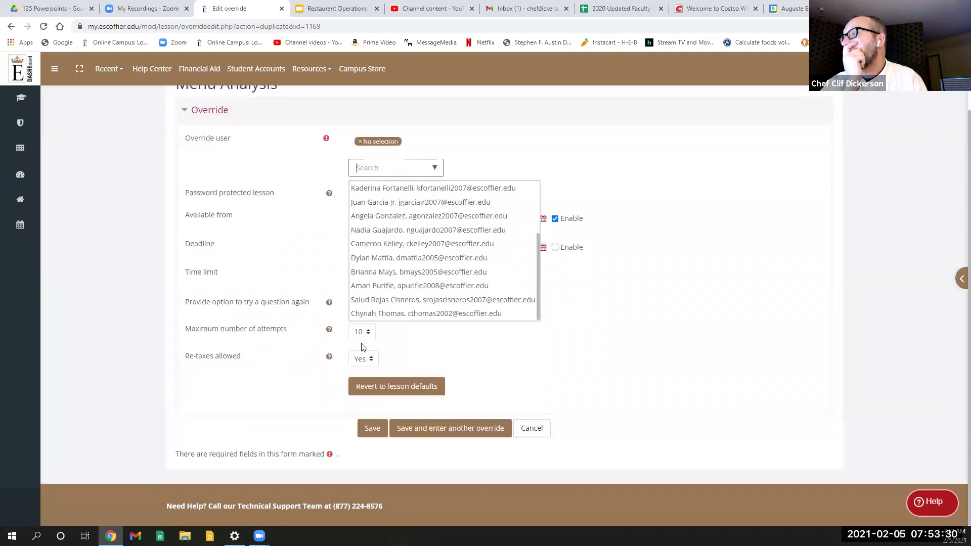
pyautogui.click(365, 247)
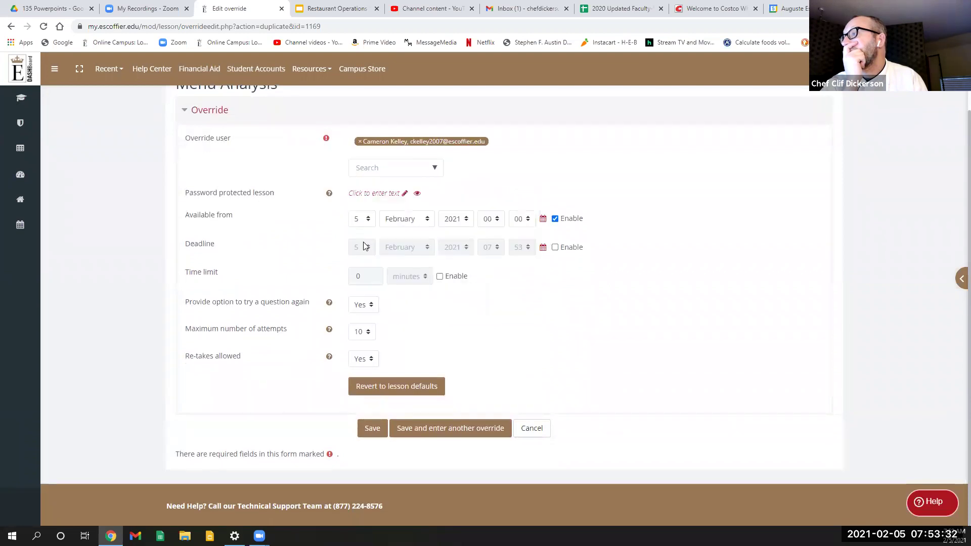
pyautogui.click(442, 430)
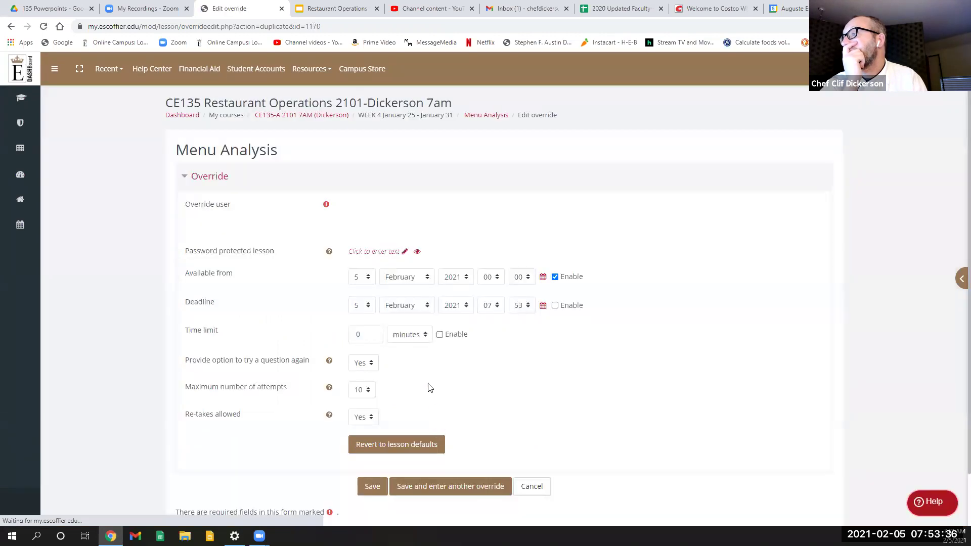
# Step: Save an override for the tenth listed user, seventh from the end, and continue to another override
pyautogui.click(429, 232)
pyautogui.scroll(-3, 375, 301)
pyautogui.scroll(-1, 375, 301)
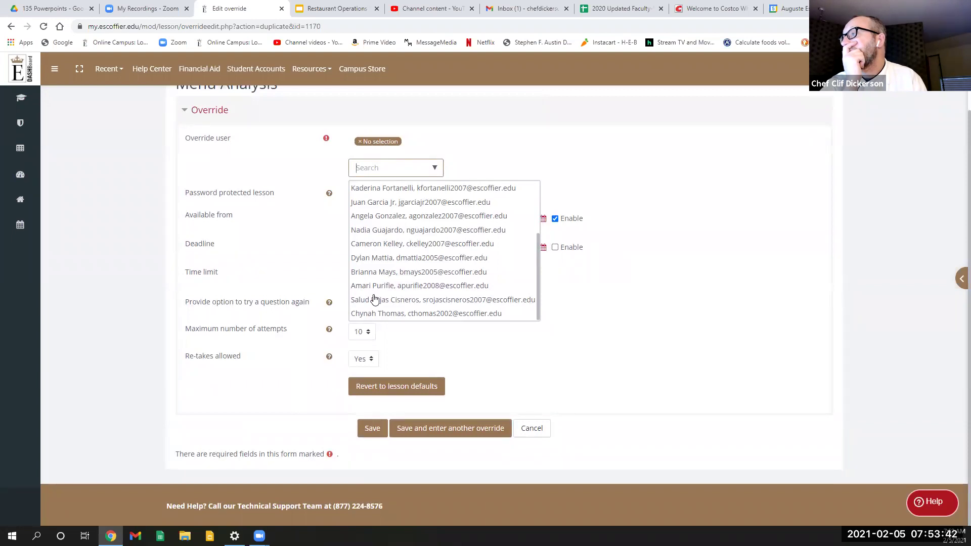
pyautogui.click(371, 231)
pyautogui.click(444, 430)
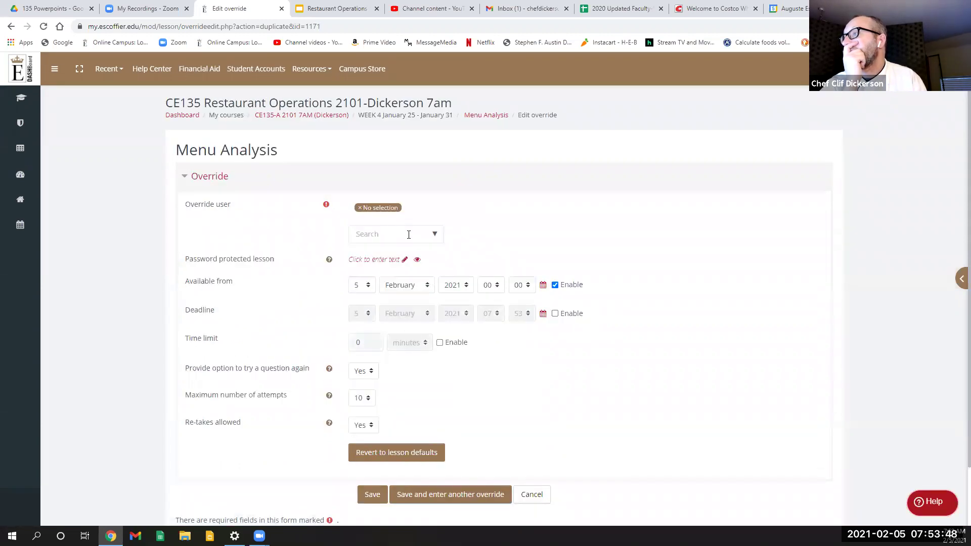
# Step: Save a Menu Analysis override for the ninth listed user and continue to another override
pyautogui.click(438, 239)
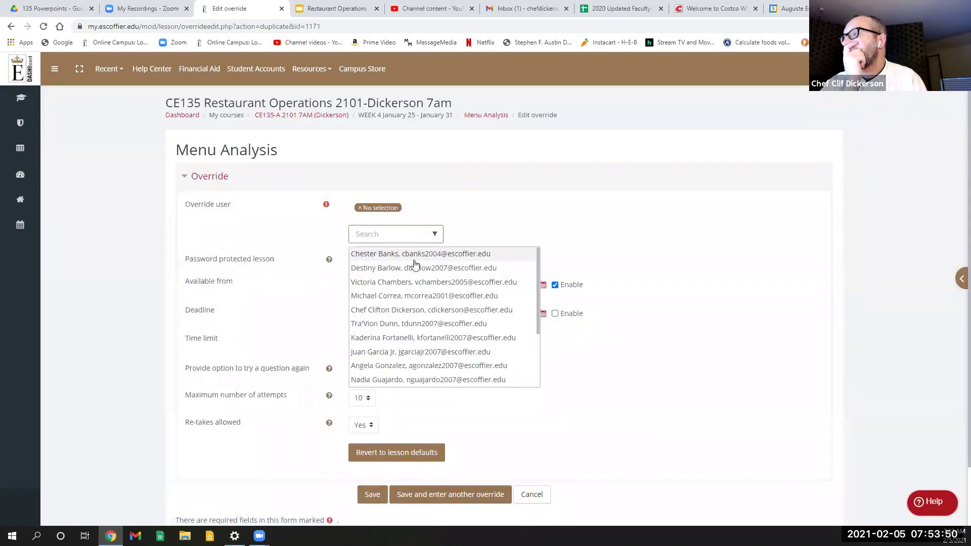
pyautogui.scroll(-2, 398, 302)
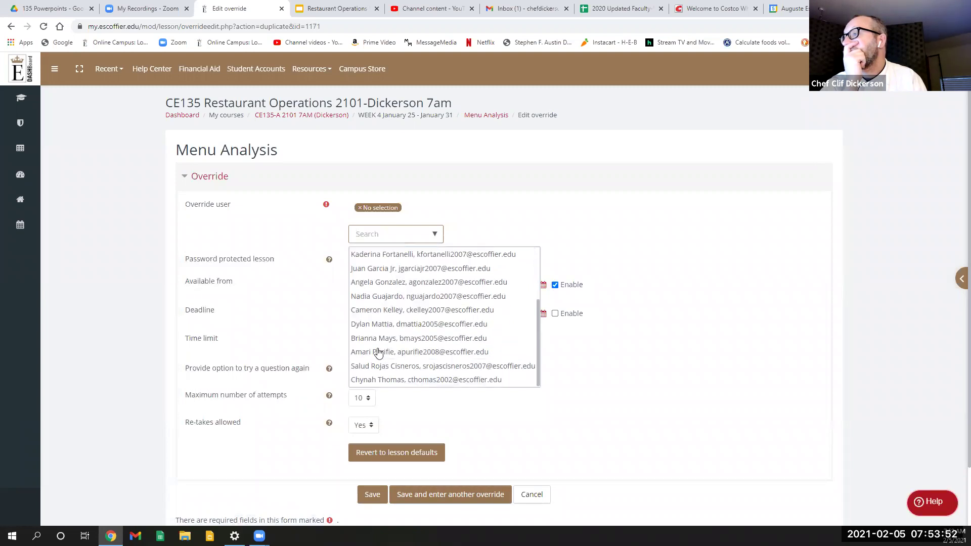
pyautogui.scroll(-2, 377, 362)
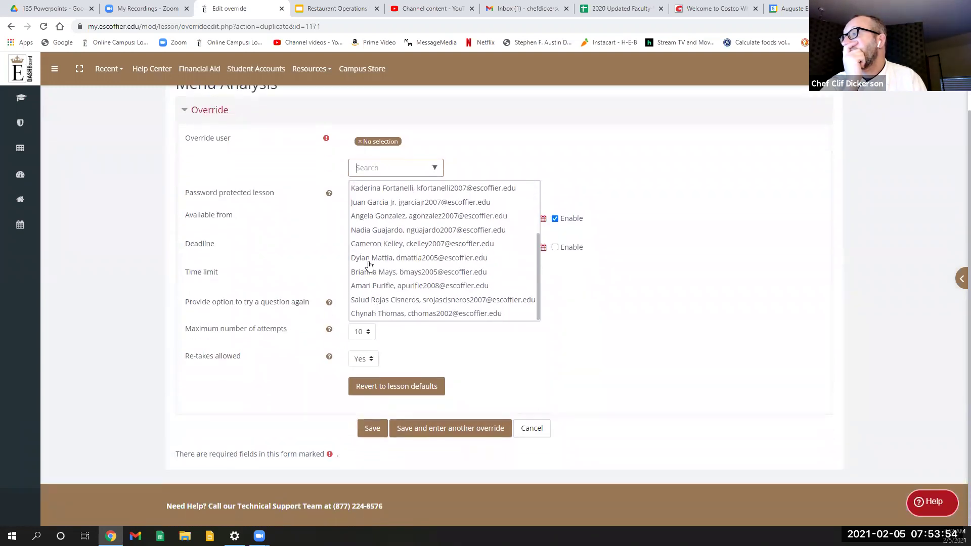
pyautogui.click(361, 217)
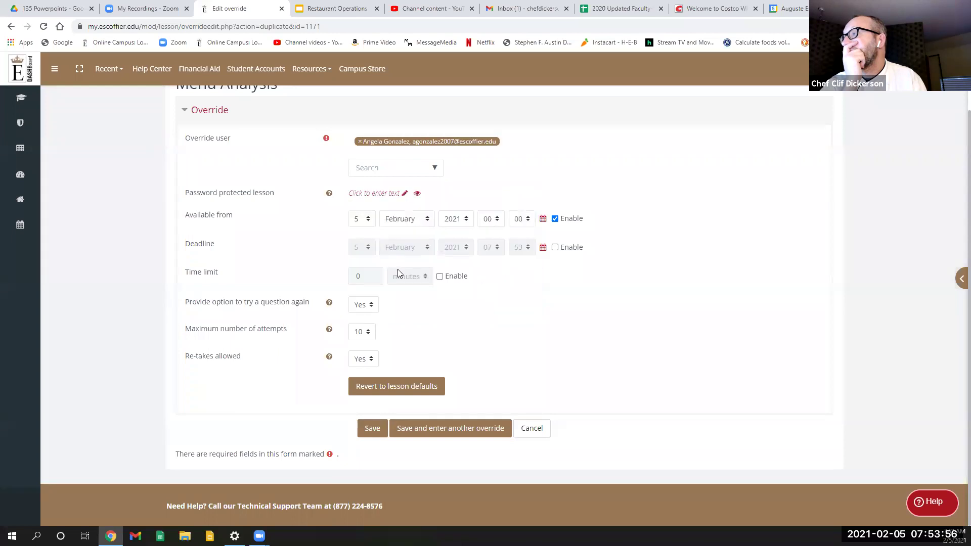
pyautogui.click(449, 429)
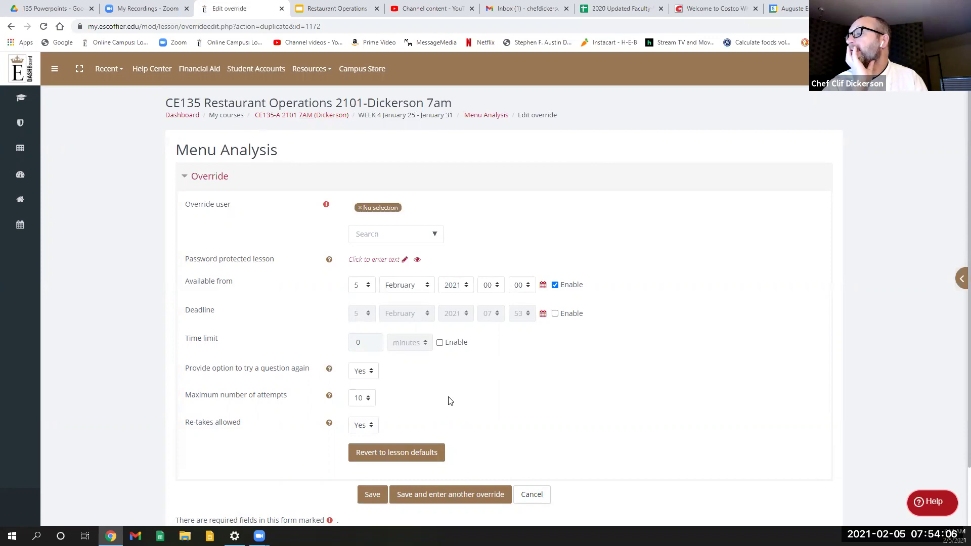
# Step: Return to the CE135 course page and open the Updating your Menu lesson in Week 4
pyautogui.scroll(-2, 449, 399)
pyautogui.scroll(2, 844, 282)
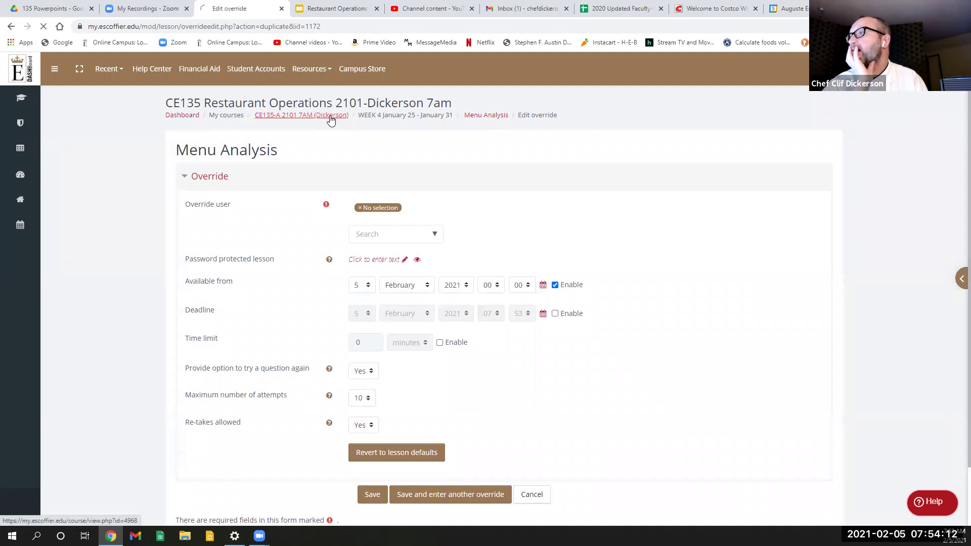
pyautogui.scroll(-5, 170, 258)
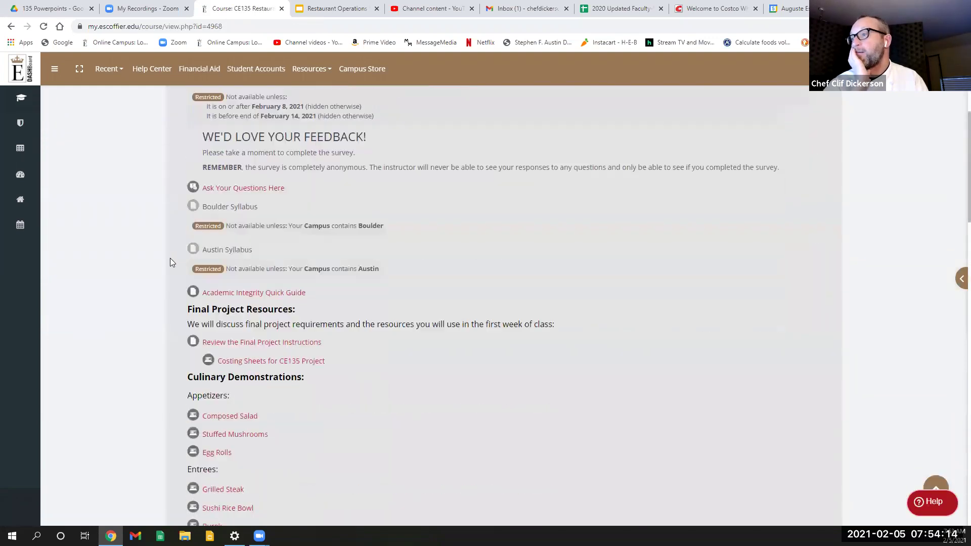
pyautogui.scroll(-8, 162, 258)
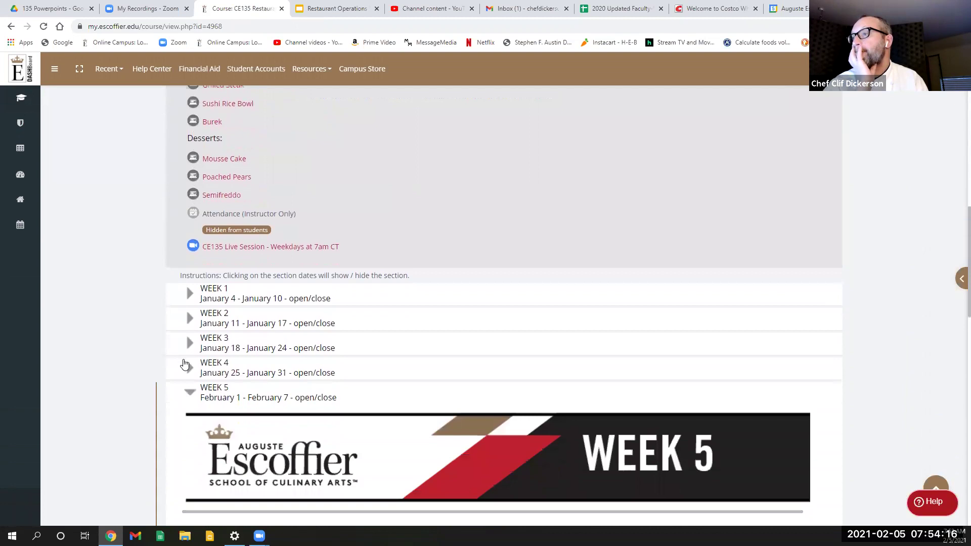
pyautogui.click(186, 365)
pyautogui.scroll(-5, 162, 344)
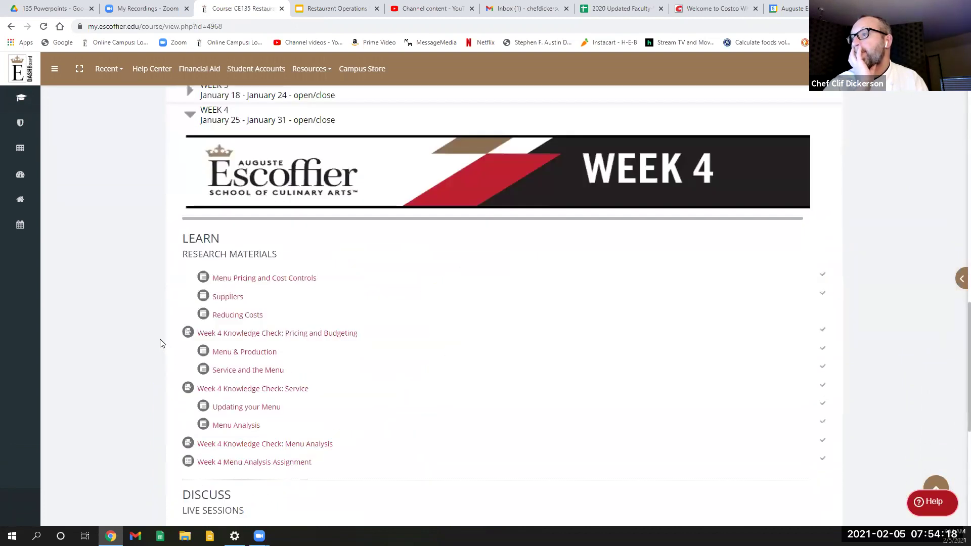
pyautogui.click(246, 411)
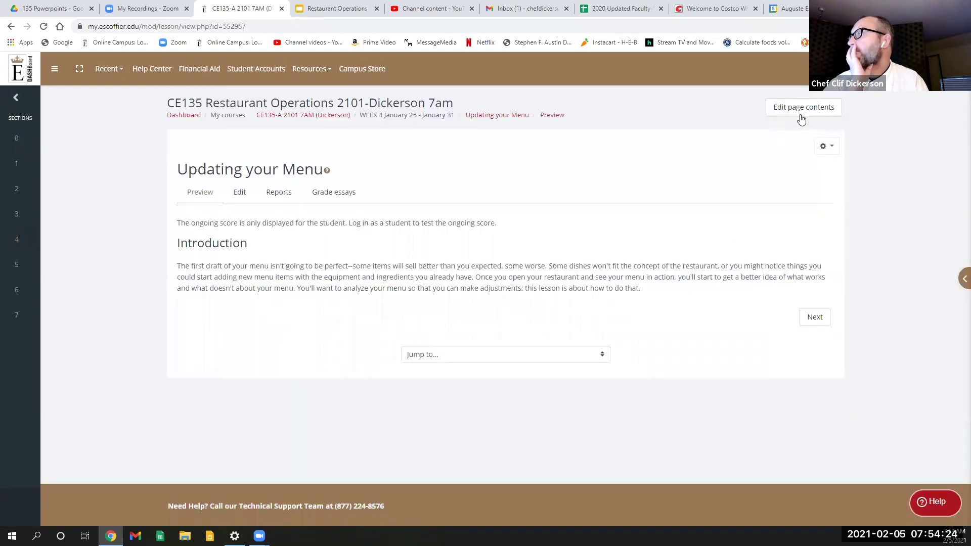
# Step: Add a user override to the Updating your Menu lesson and set its availability start to 5 February 2021
pyautogui.click(825, 149)
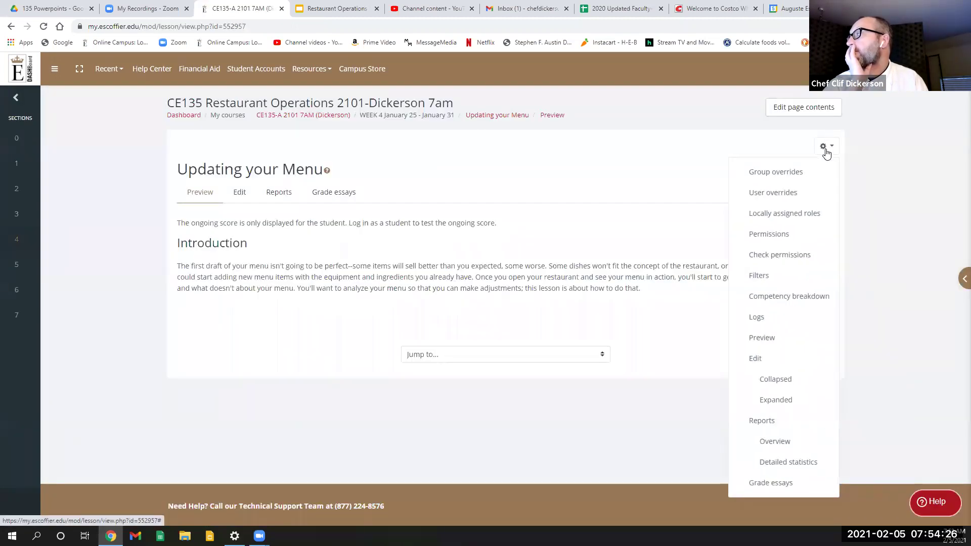
pyautogui.click(768, 197)
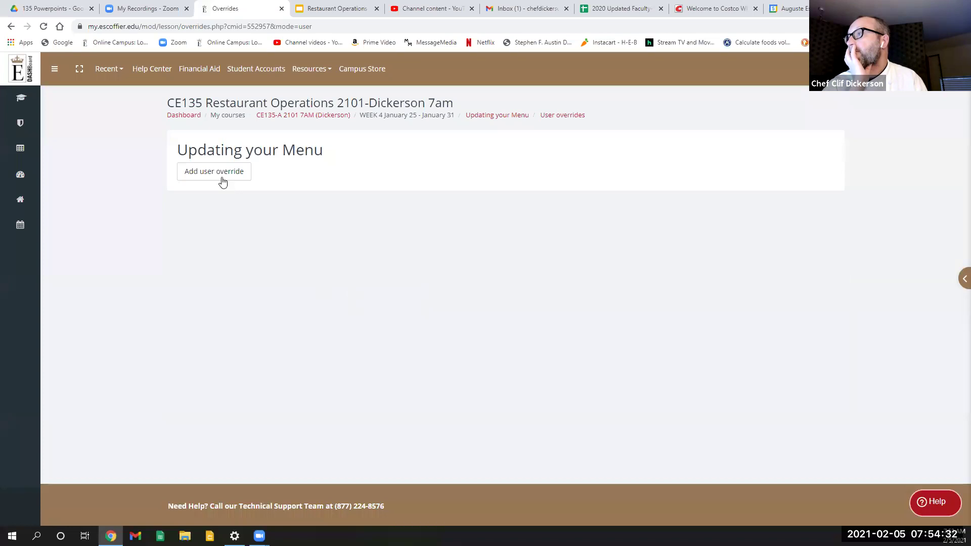
pyautogui.click(217, 175)
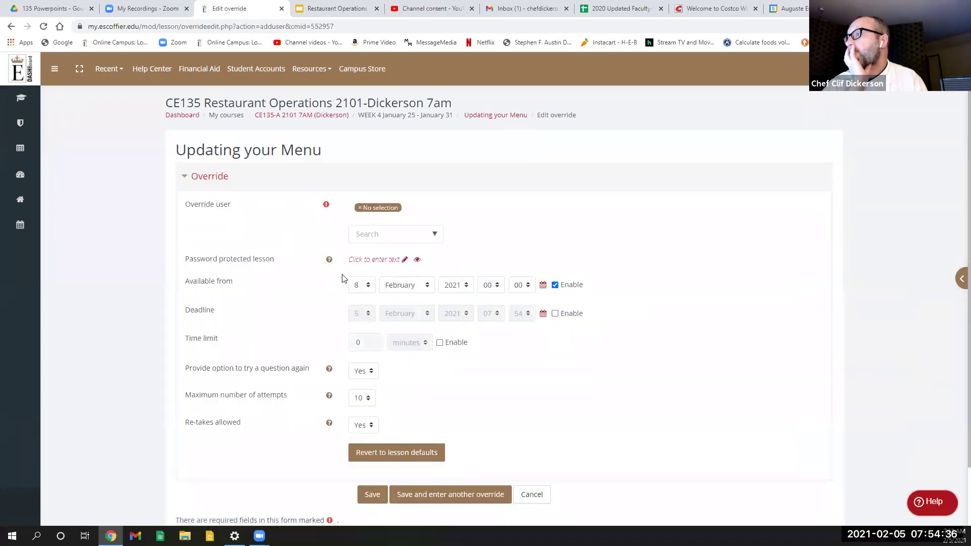
pyautogui.click(369, 287)
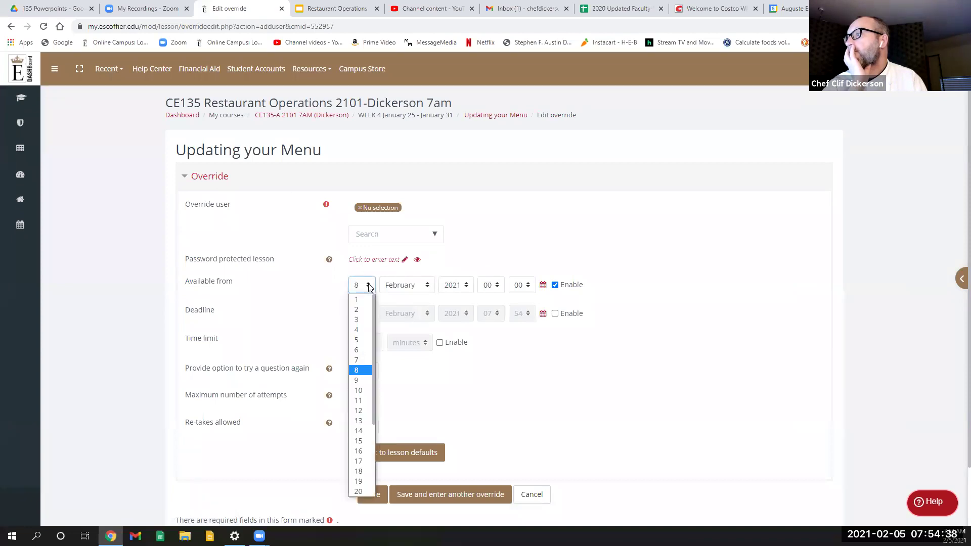
pyautogui.click(358, 340)
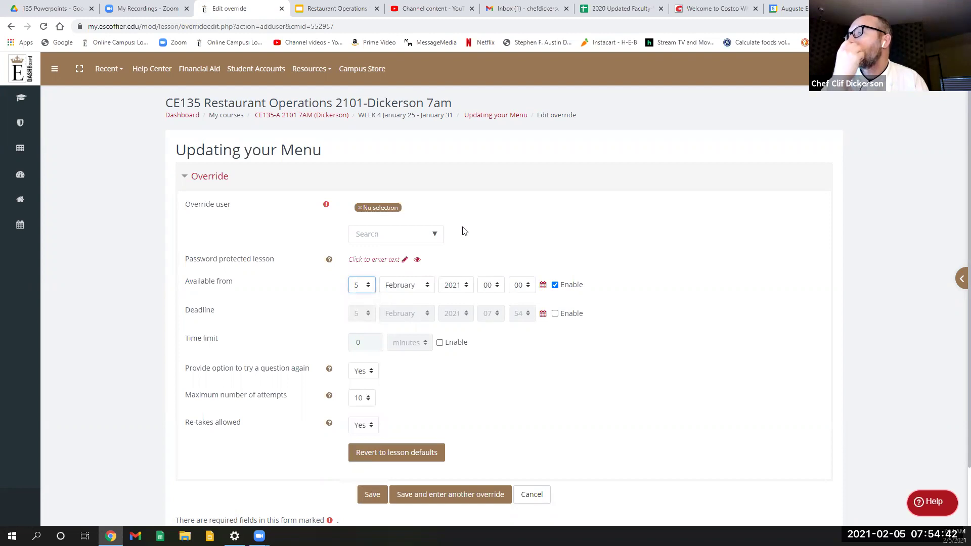
# Step: Save separate overrides for the first and second listed users, continuing to another override each time
pyautogui.click(434, 236)
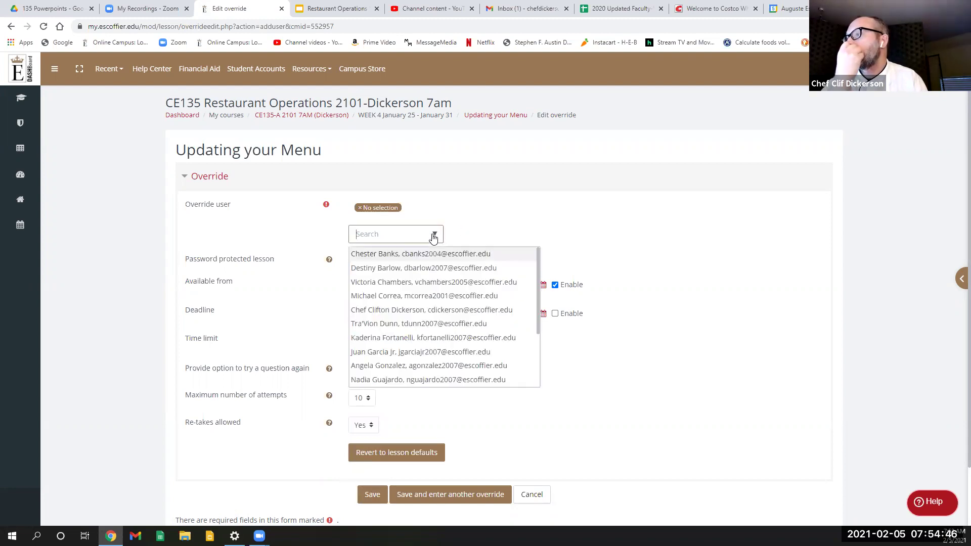
pyautogui.click(406, 256)
pyautogui.click(457, 495)
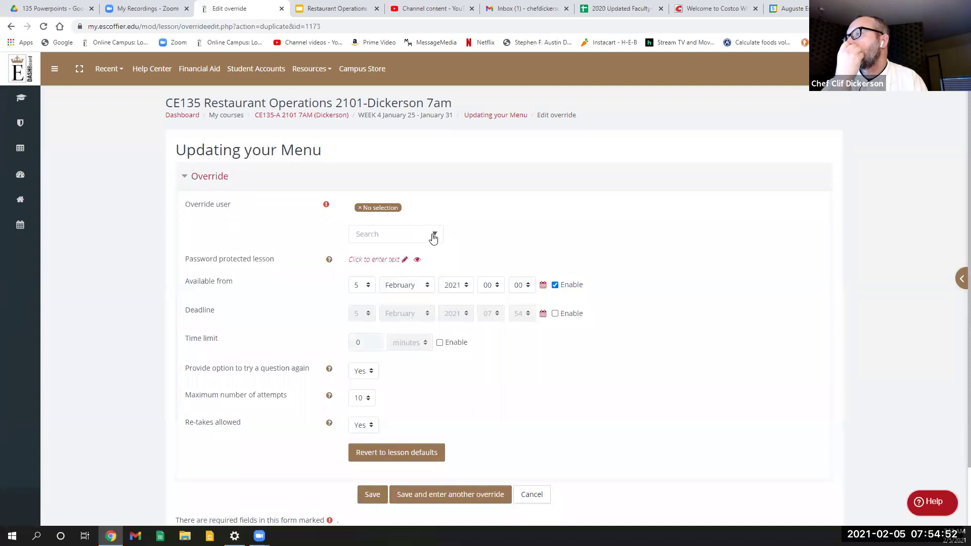
pyautogui.click(433, 237)
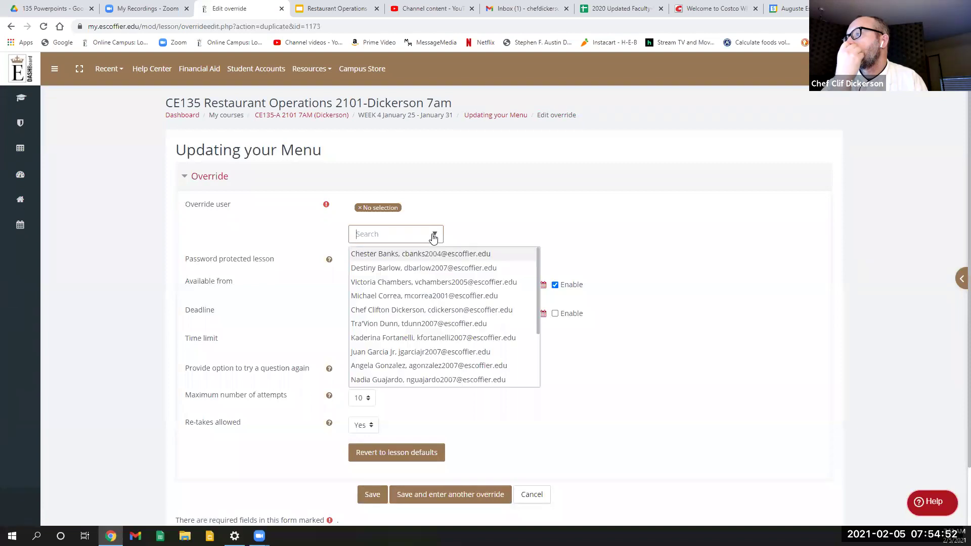
pyautogui.click(417, 269)
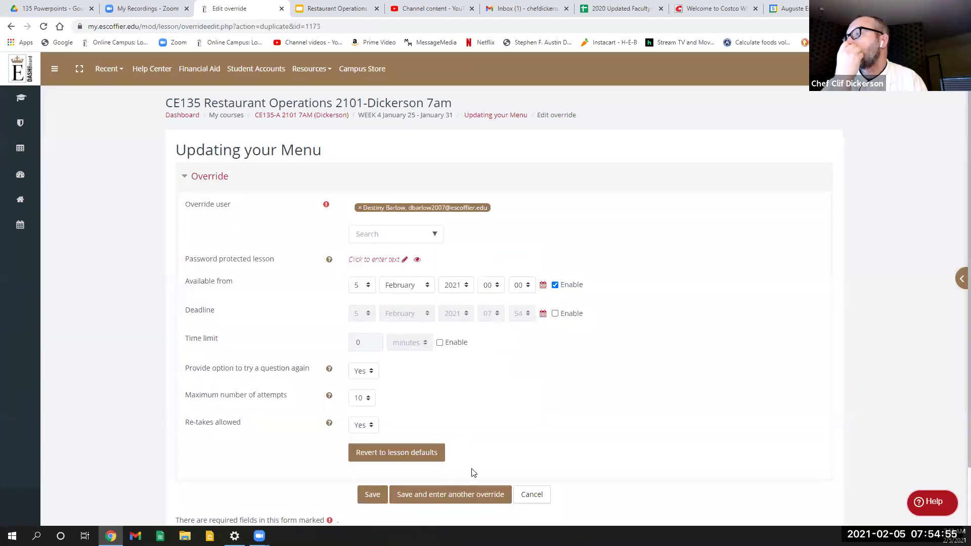
pyautogui.click(451, 496)
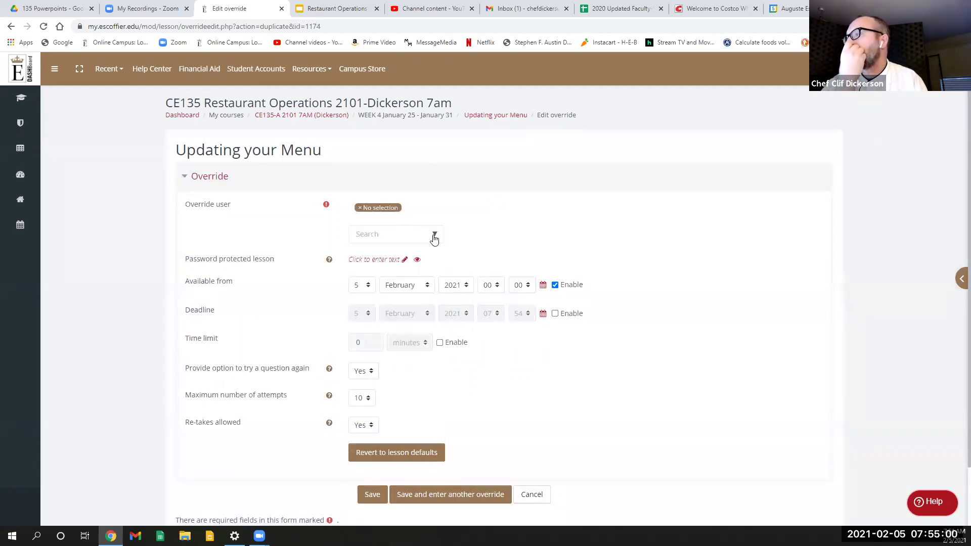
# Step: Create and save individual overrides for the third and fourth users in the list, continuing to another override after each
pyautogui.click(435, 236)
pyautogui.click(405, 282)
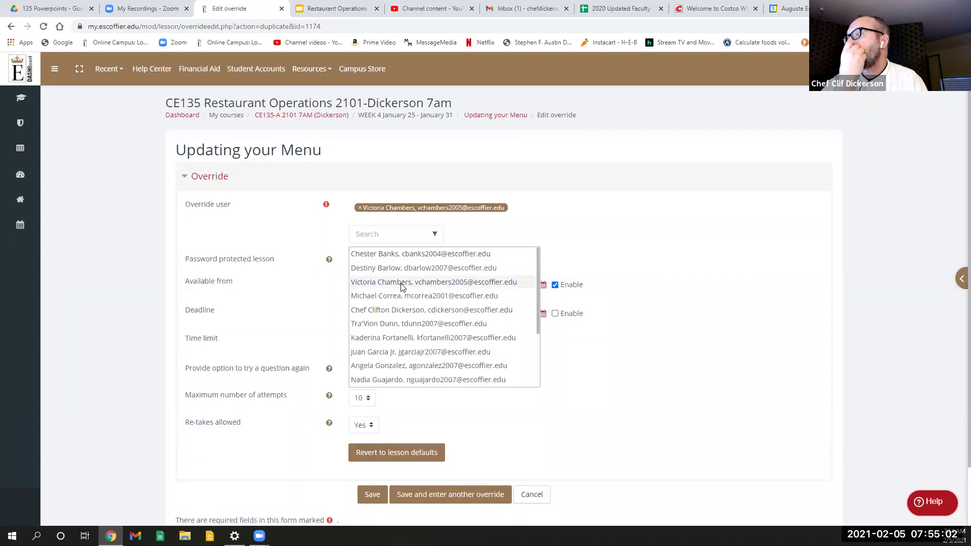
pyautogui.click(453, 496)
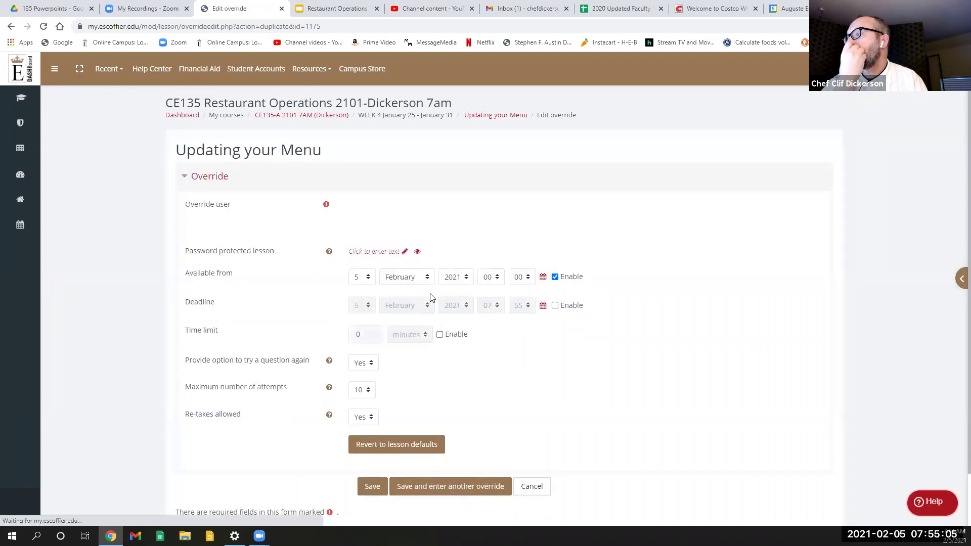
pyautogui.click(430, 237)
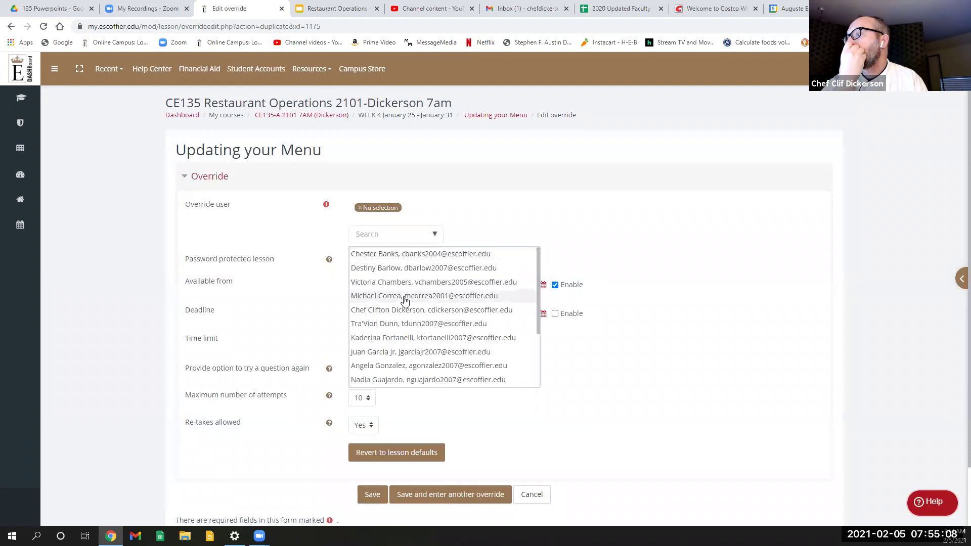
pyautogui.click(405, 299)
pyautogui.click(440, 494)
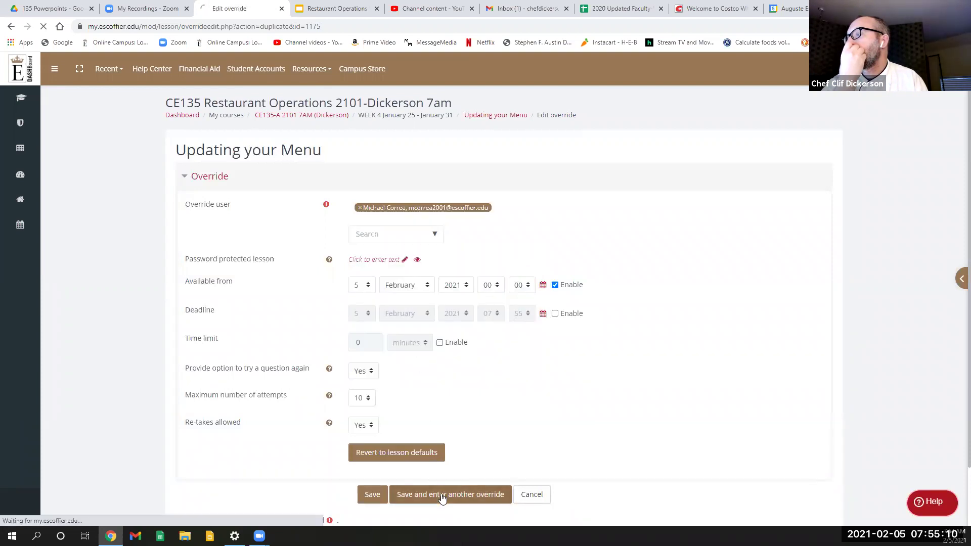
# Step: Skip the instructor and save one override each for the sixth and seventh listed users, continuing to another override
pyautogui.click(434, 235)
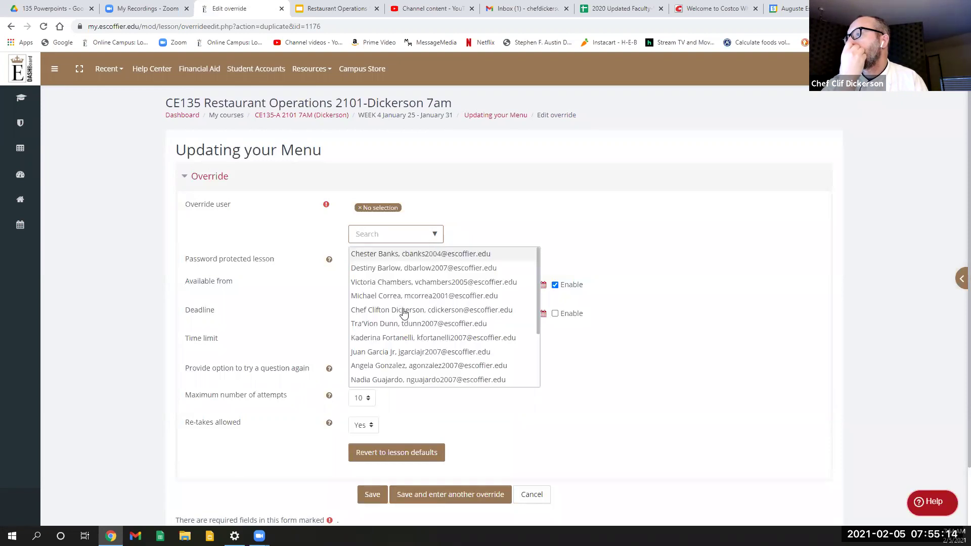
pyautogui.click(392, 325)
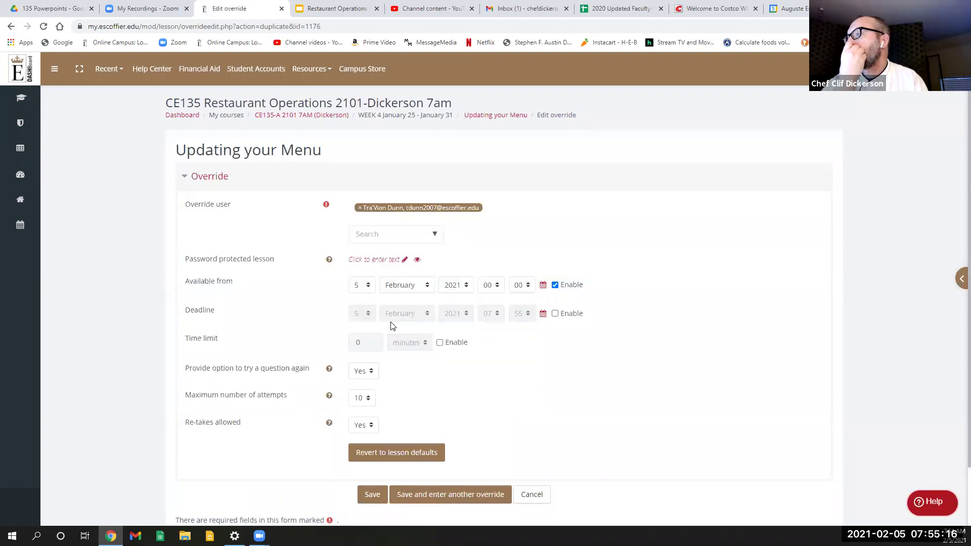
pyautogui.click(452, 496)
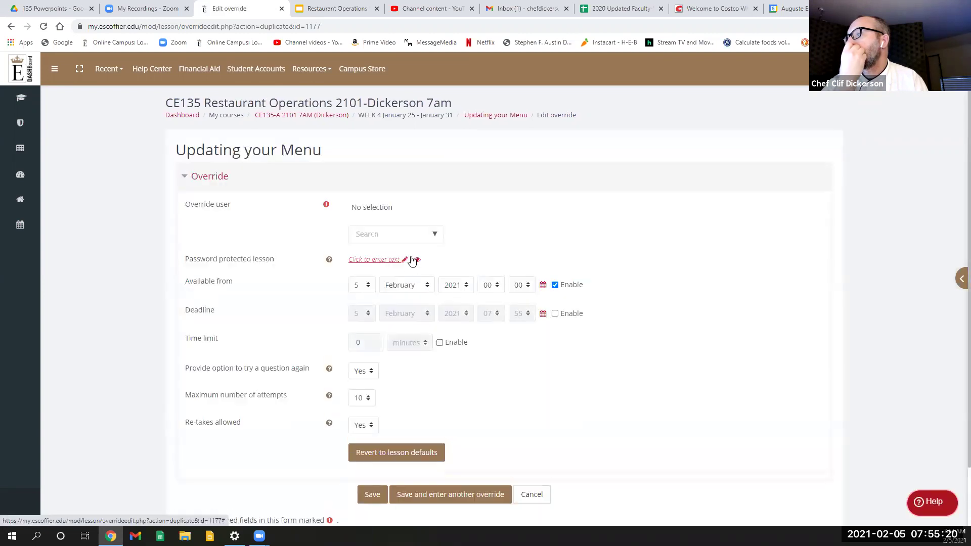
pyautogui.click(433, 238)
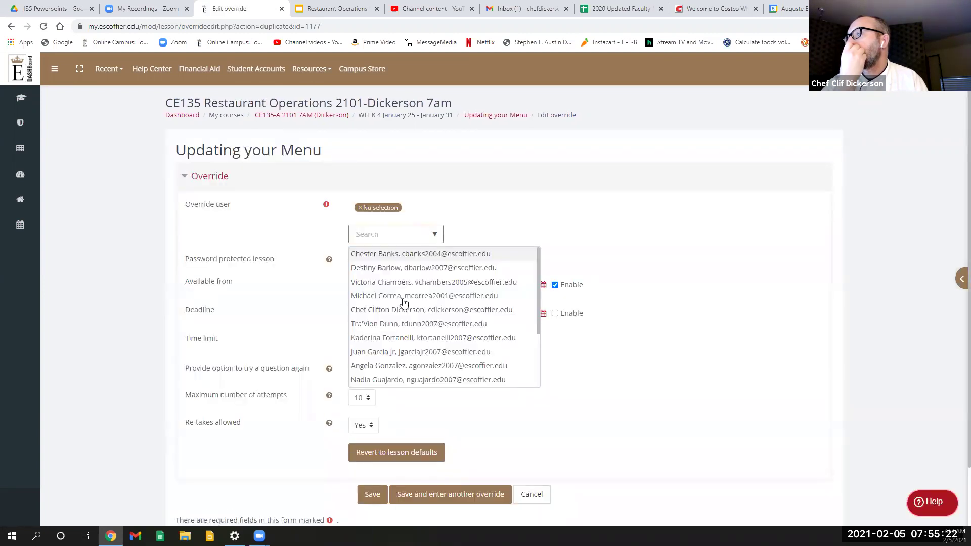
pyautogui.click(405, 338)
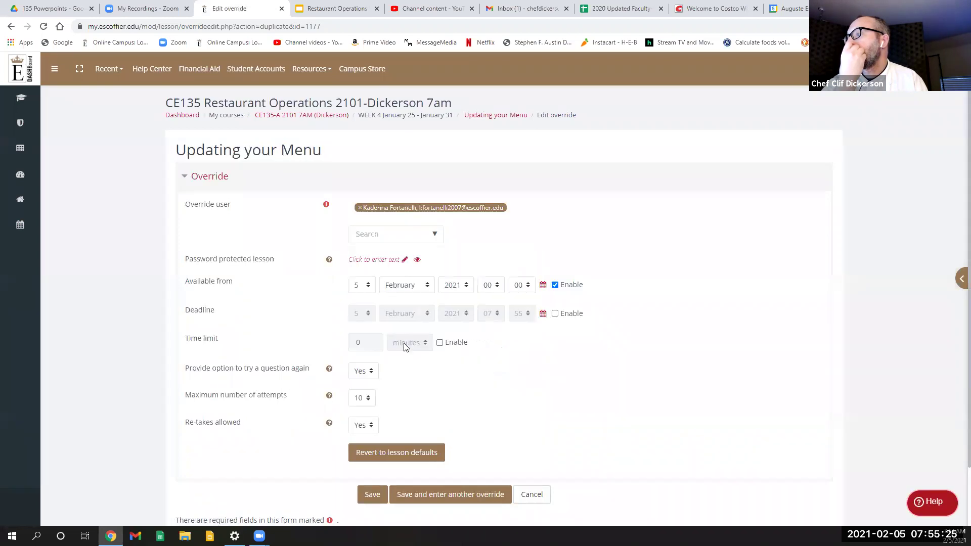
pyautogui.click(425, 497)
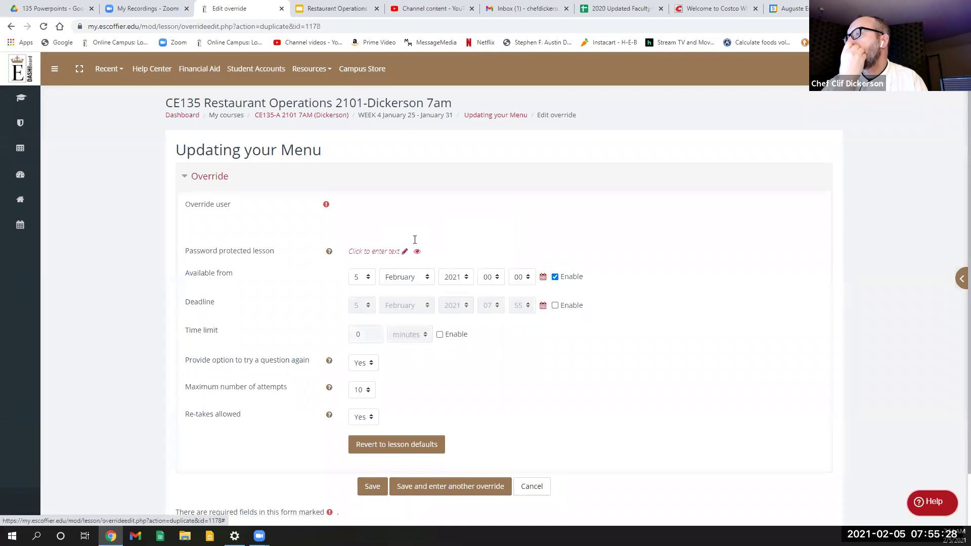
# Step: Assign the override to the eighth user in the list, save it and continue to another override
pyautogui.click(433, 238)
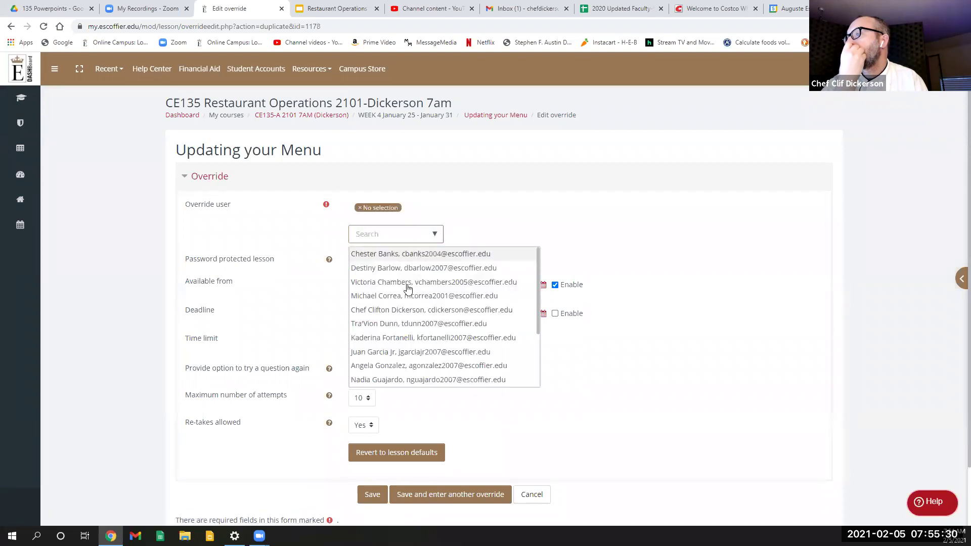
pyautogui.click(390, 352)
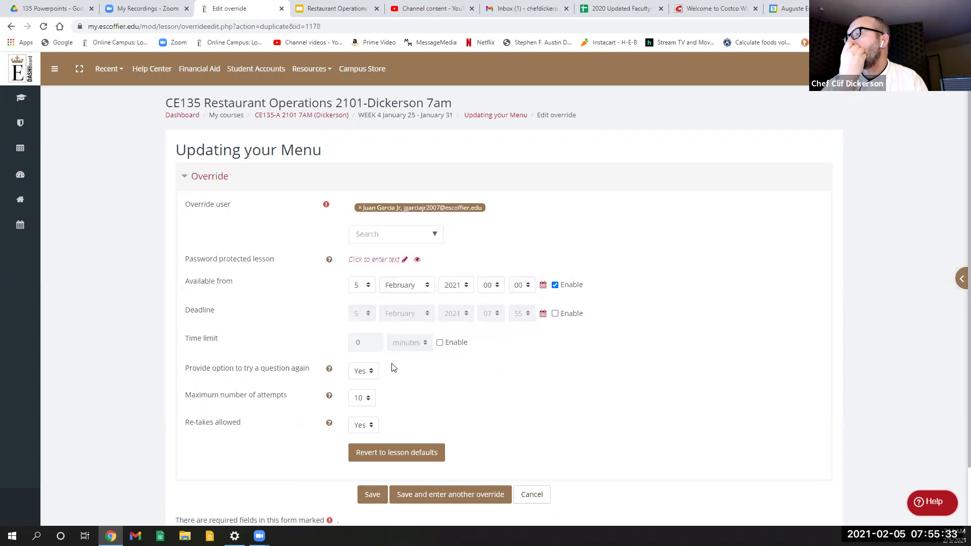
pyautogui.click(424, 497)
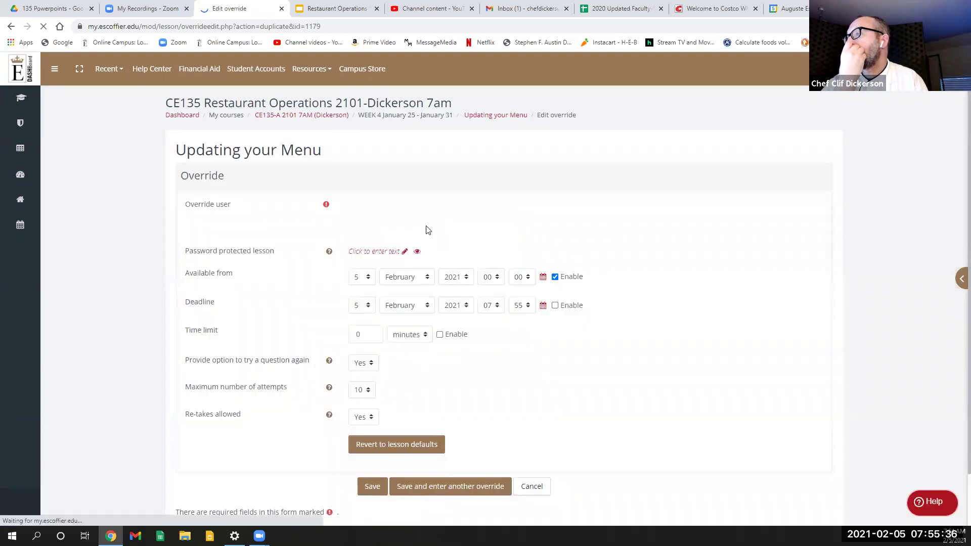
# Step: Save one override each for the eighth and ninth users in the list, continuing to another override after each
pyautogui.click(434, 235)
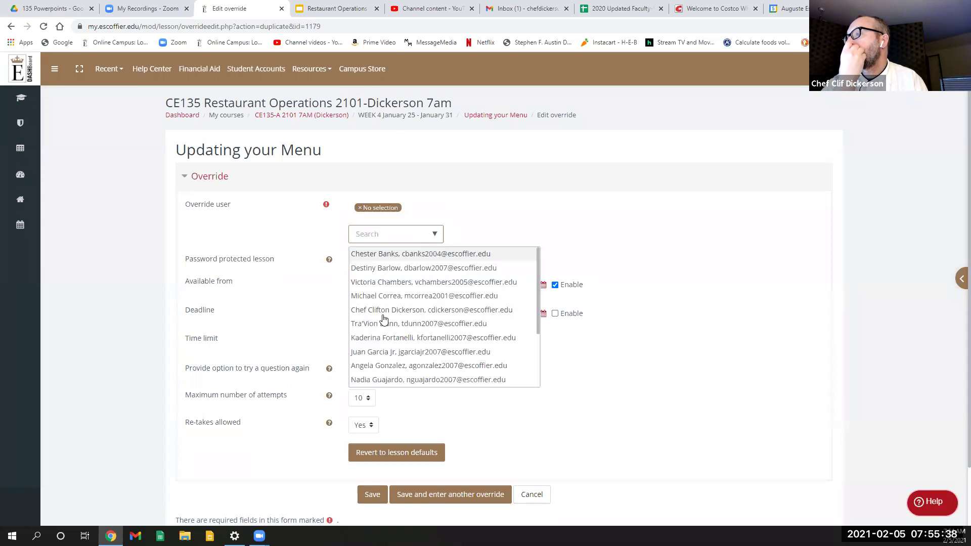
pyautogui.click(373, 358)
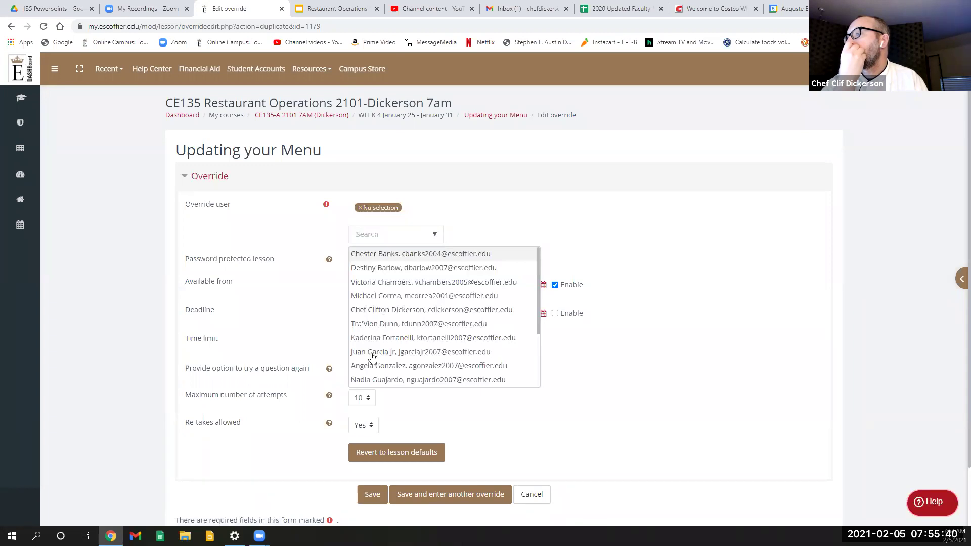
pyautogui.click(439, 495)
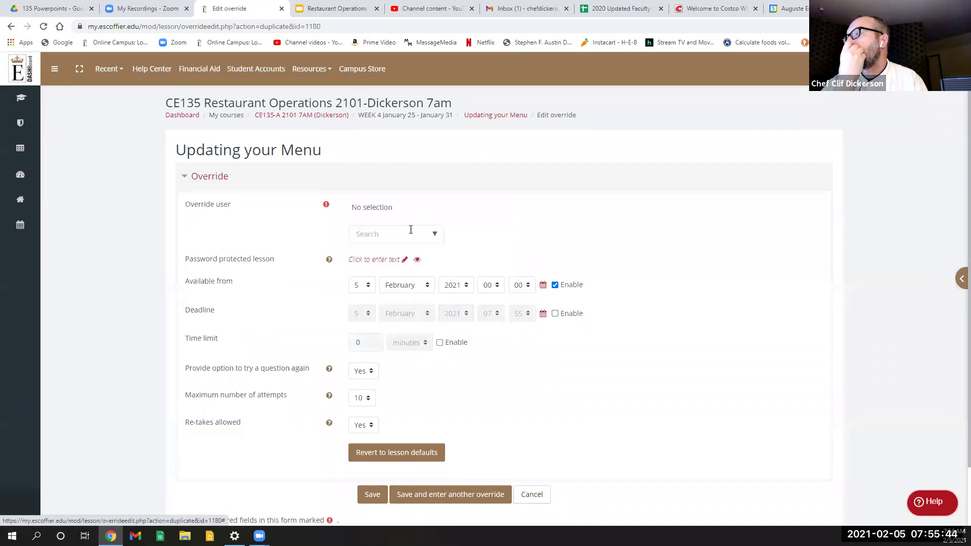
pyautogui.click(433, 237)
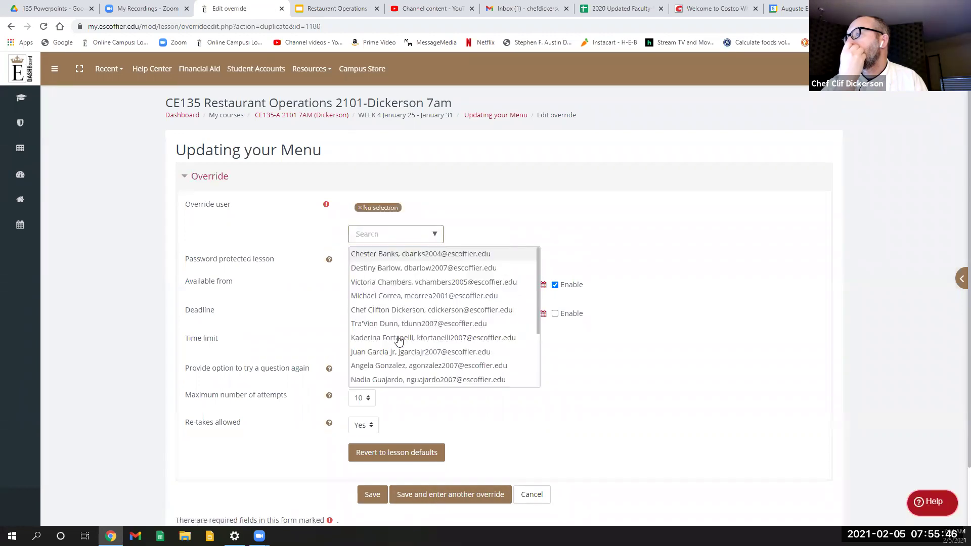
pyautogui.click(384, 367)
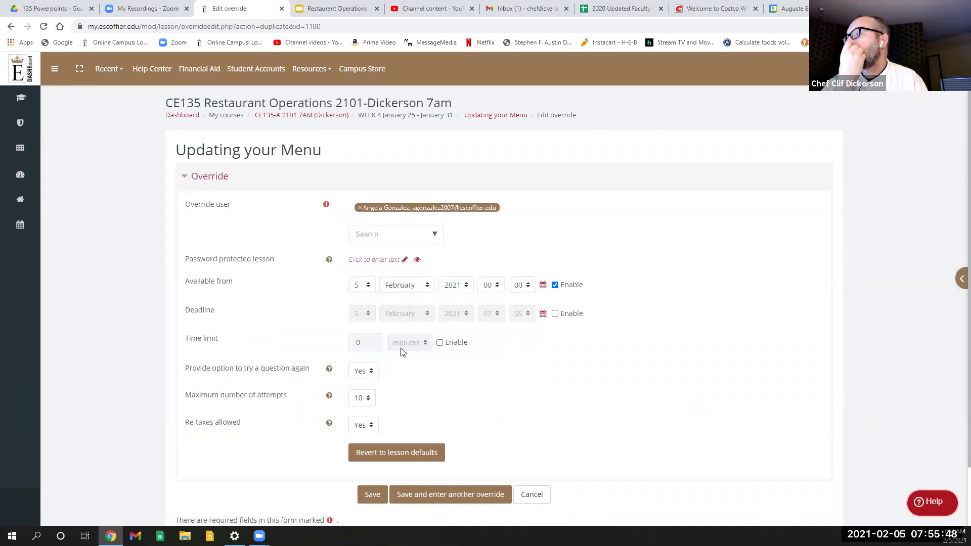
pyautogui.click(458, 495)
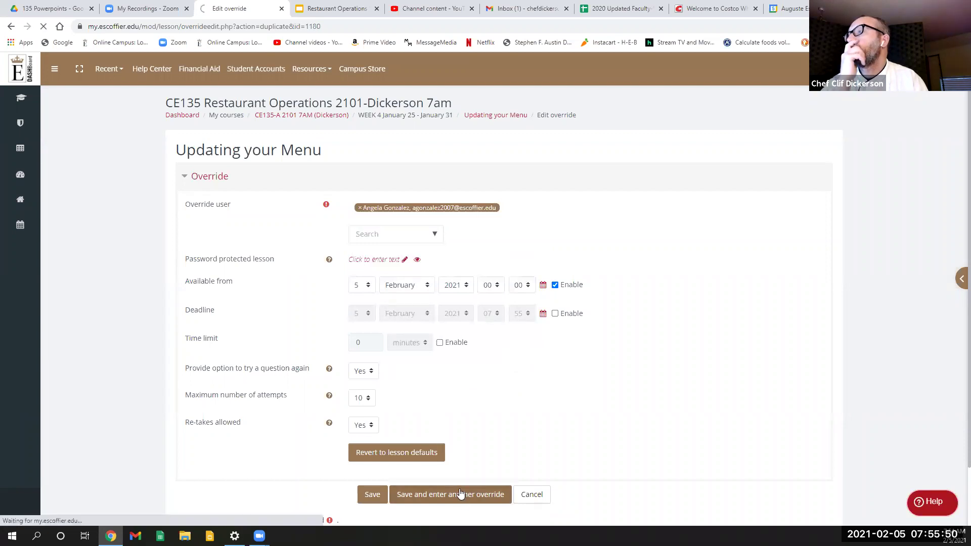
# Step: Assign and save separate overrides for the tenth and eleventh listed users, continuing to another override each time
pyautogui.click(438, 238)
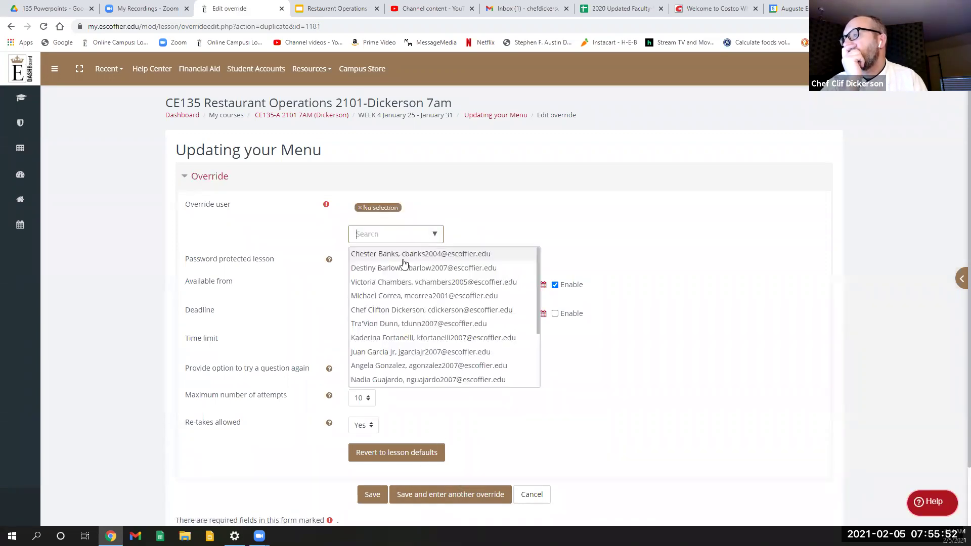
pyautogui.click(373, 380)
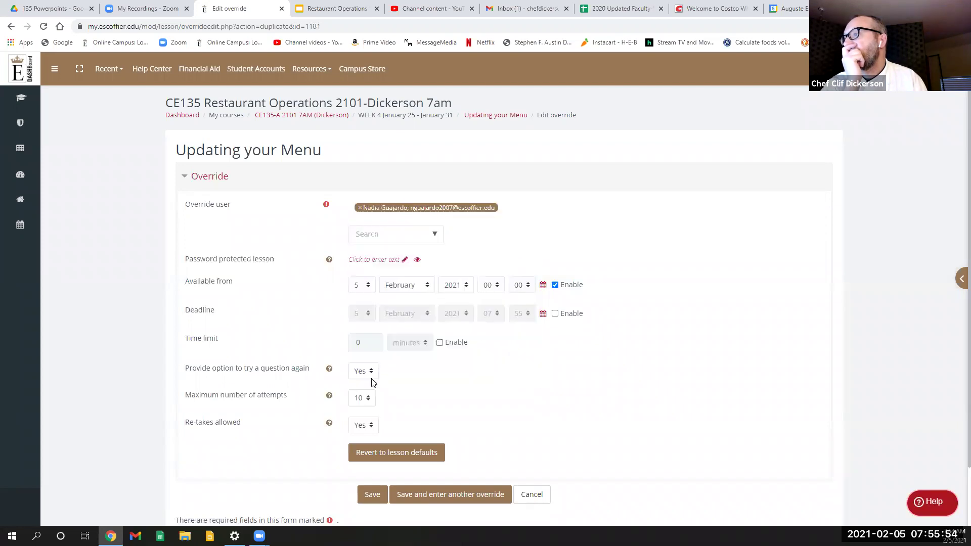
pyautogui.click(447, 495)
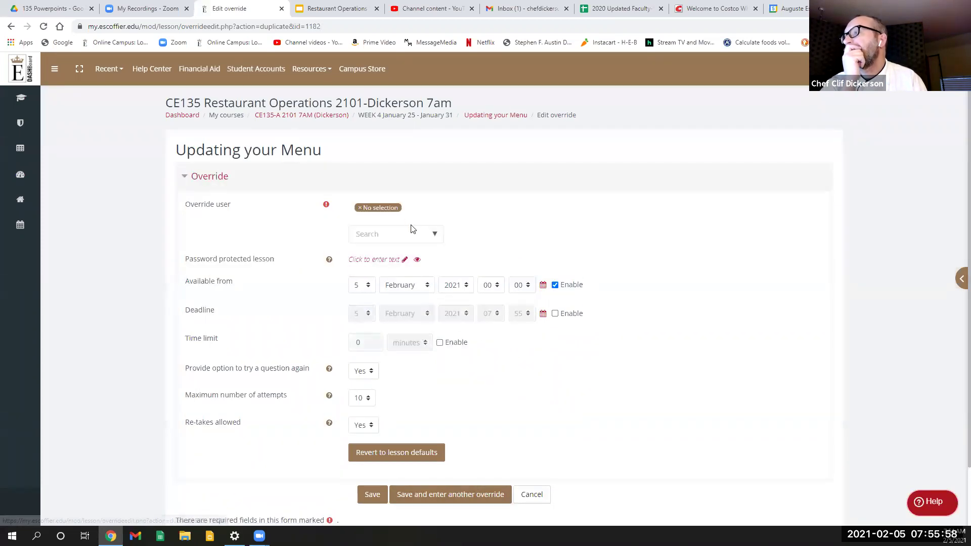
pyautogui.click(434, 234)
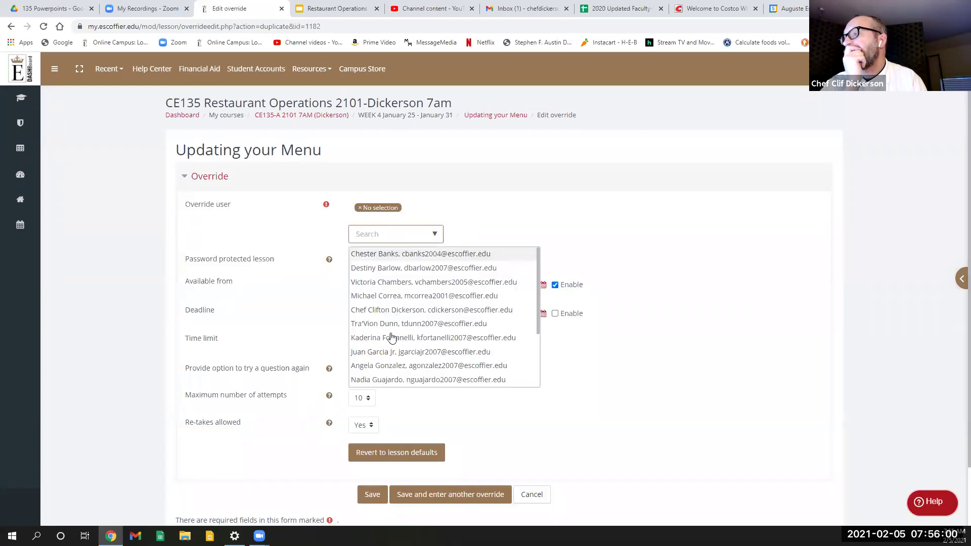
pyautogui.scroll(-1, 383, 379)
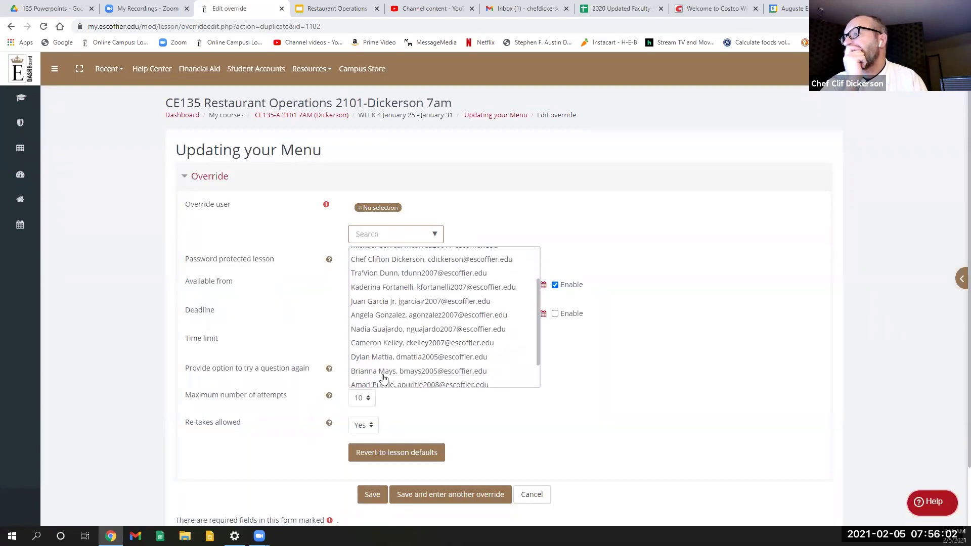
pyautogui.click(377, 345)
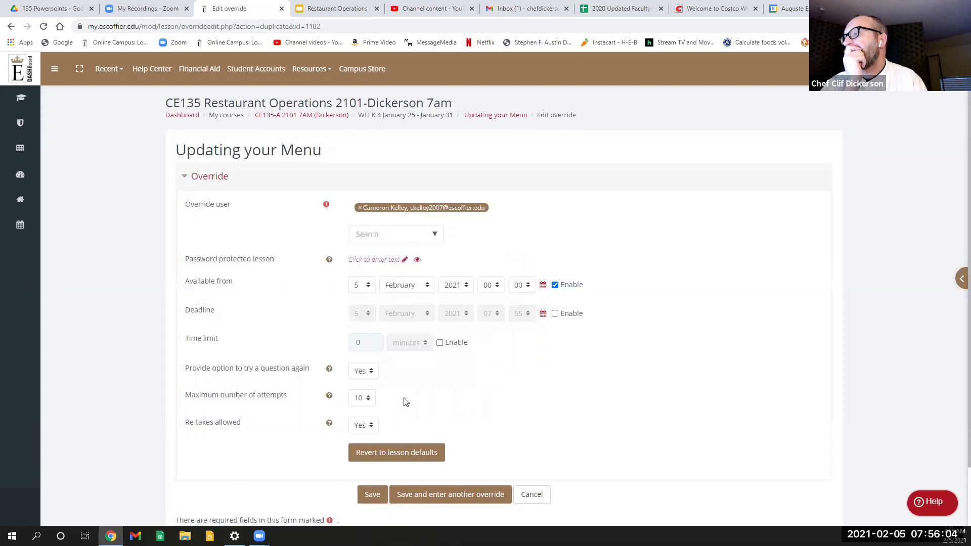
pyautogui.click(429, 501)
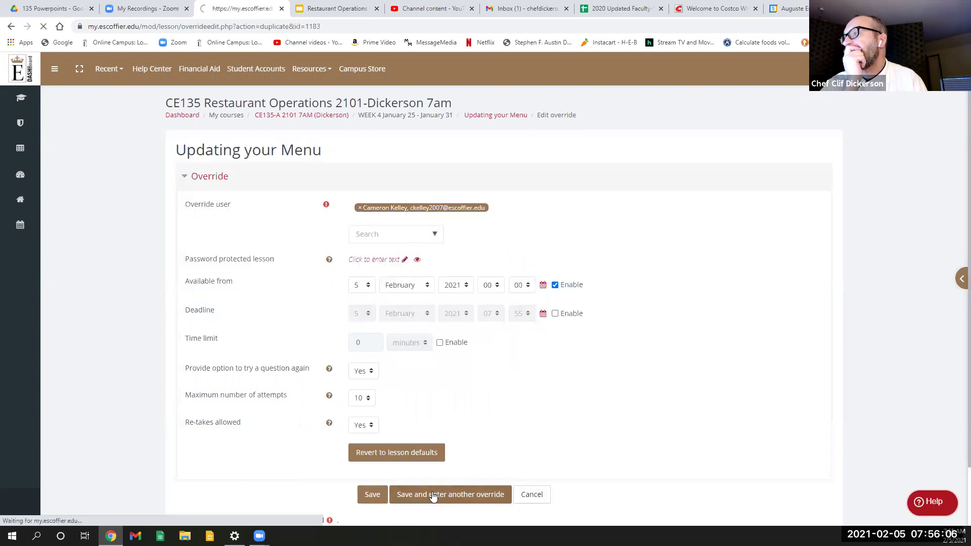
# Step: Assign the override to the twelfth listed user, save it and continue to another override
pyautogui.click(379, 232)
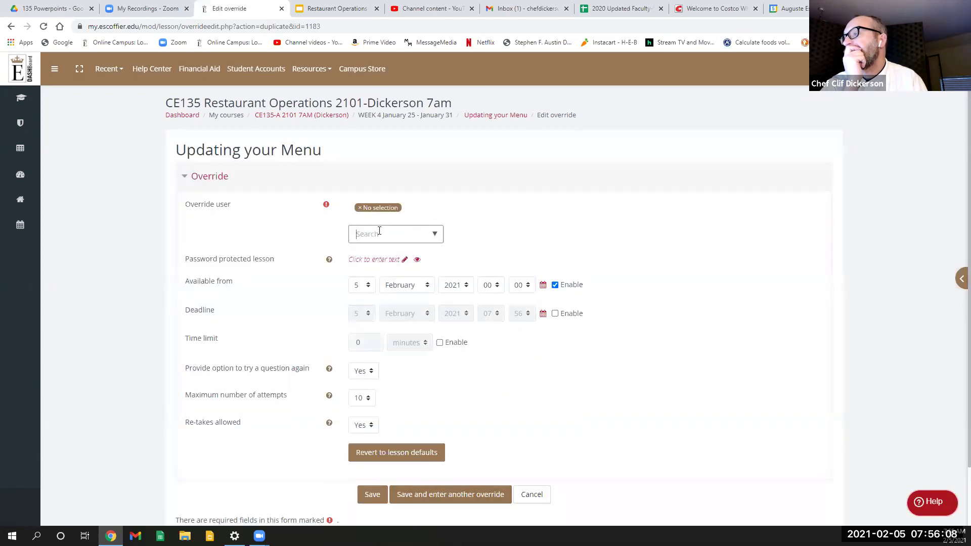
pyautogui.click(434, 237)
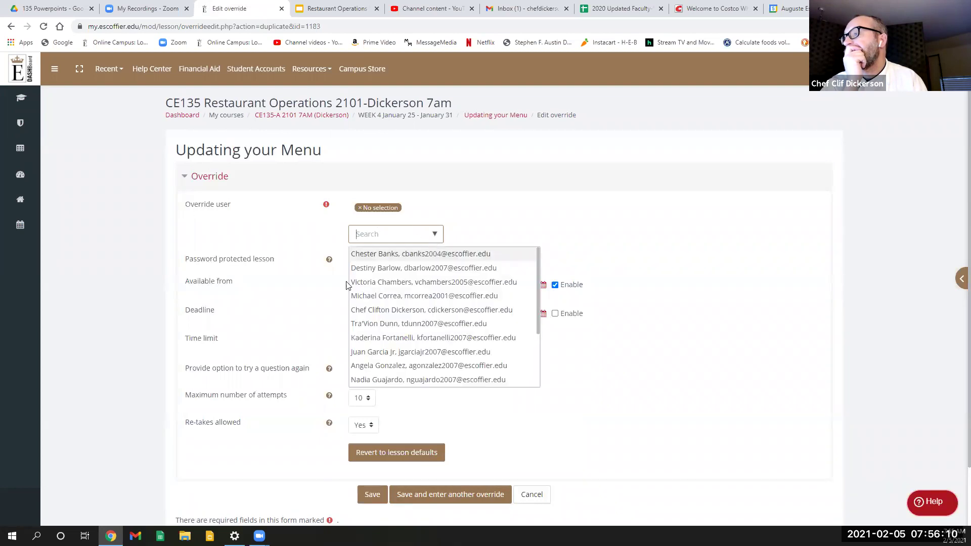
pyautogui.scroll(-3, 378, 329)
pyautogui.scroll(-1, 377, 329)
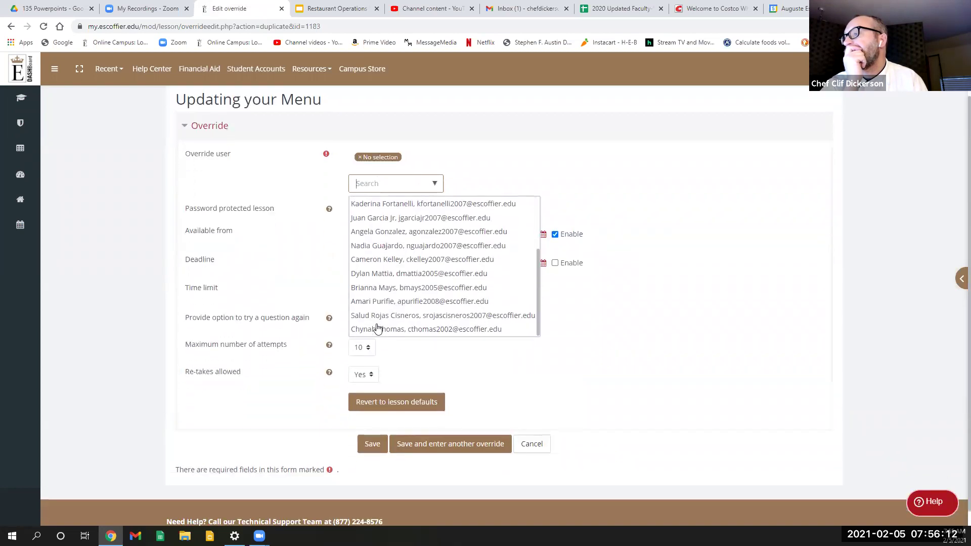
pyautogui.click(372, 274)
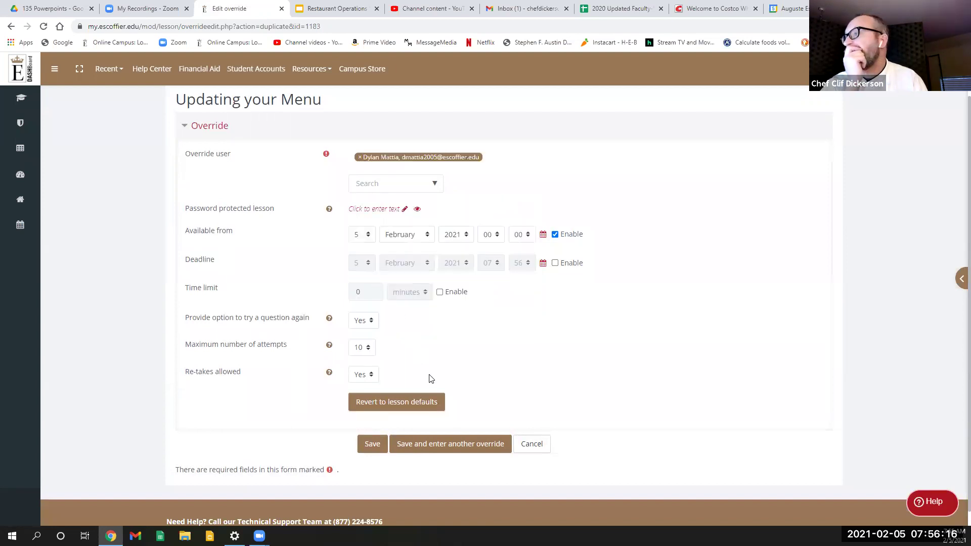
pyautogui.click(443, 447)
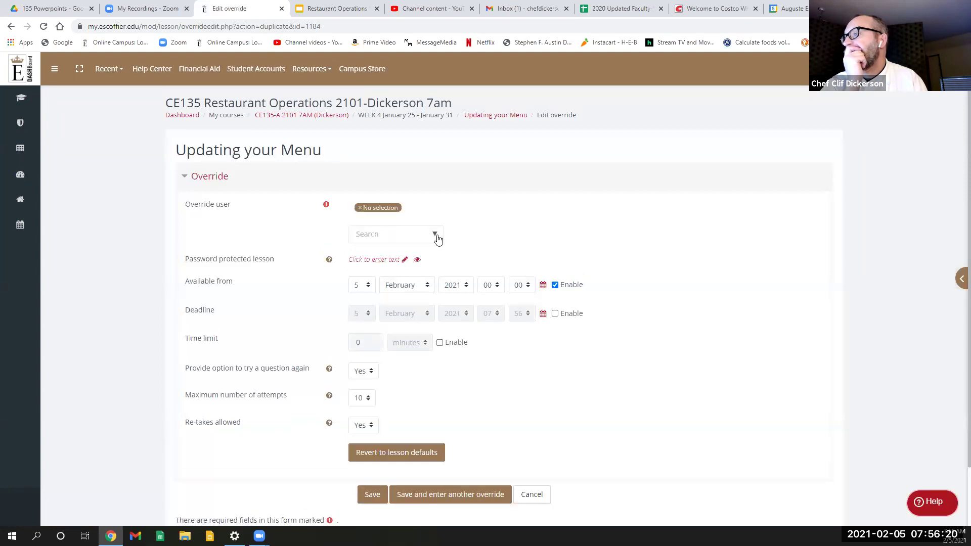
# Step: Save the override for the same twelfth user once more and continue to another override
pyautogui.click(434, 235)
pyautogui.scroll(-3, 402, 338)
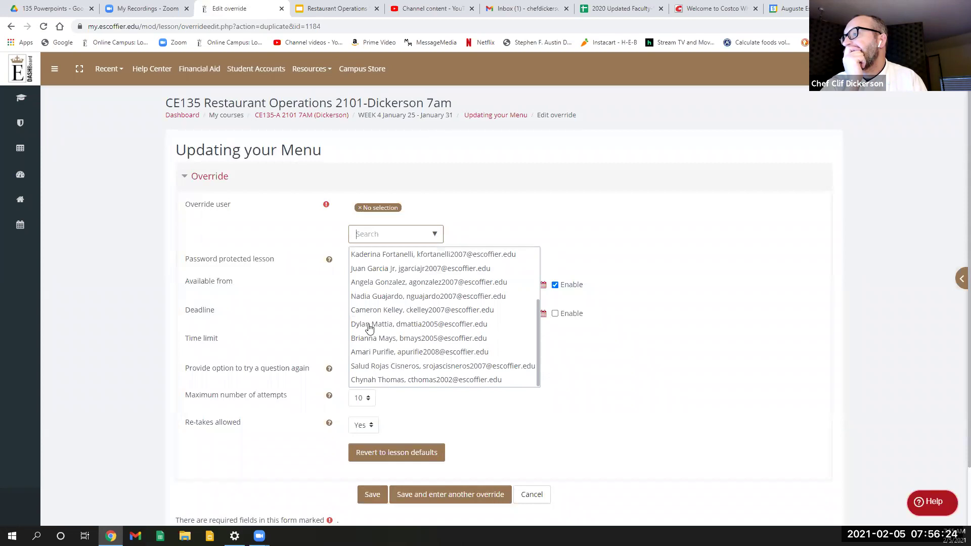
pyautogui.click(370, 325)
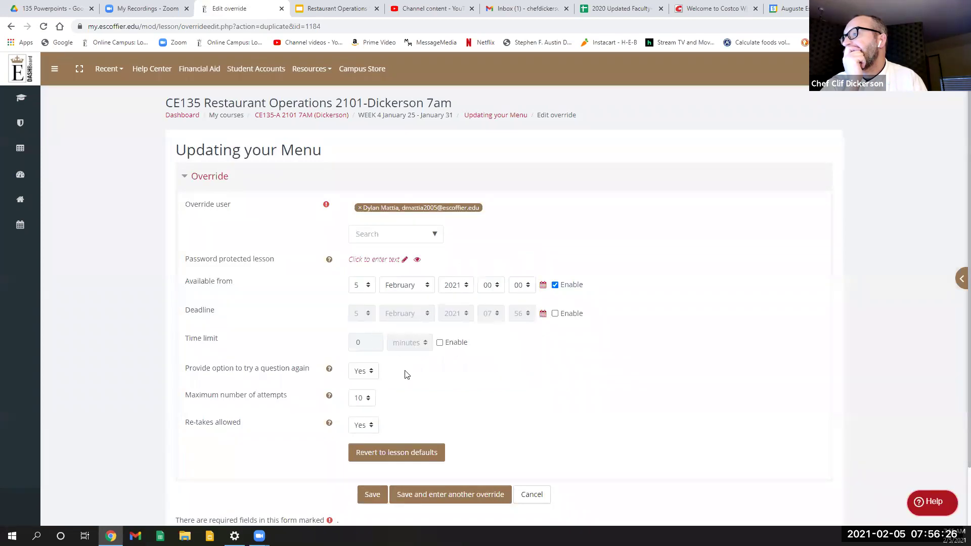
pyautogui.click(448, 493)
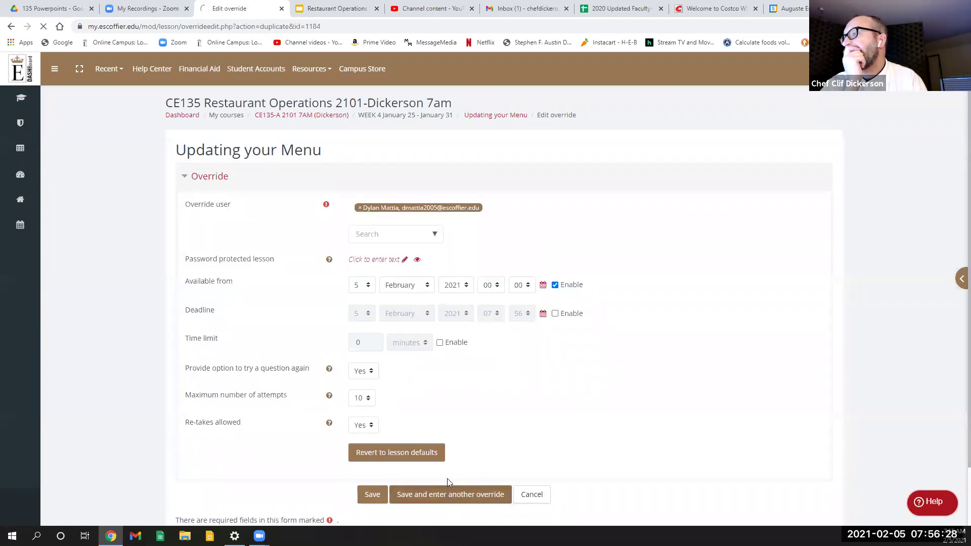
# Step: Save individual overrides for the thirteenth and fourteenth users in the list, continuing to another override after each
pyautogui.click(434, 235)
pyautogui.scroll(-3, 403, 329)
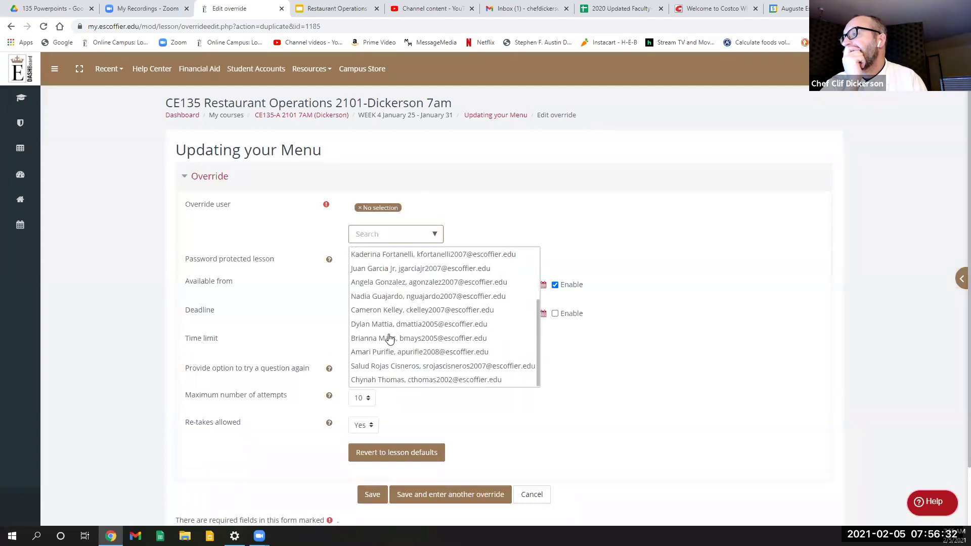
pyautogui.click(387, 340)
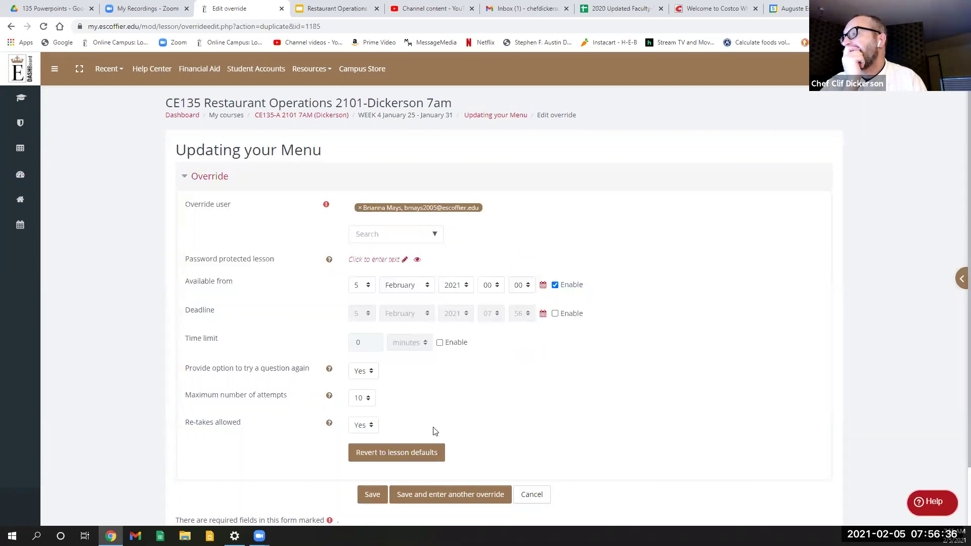
pyautogui.click(426, 496)
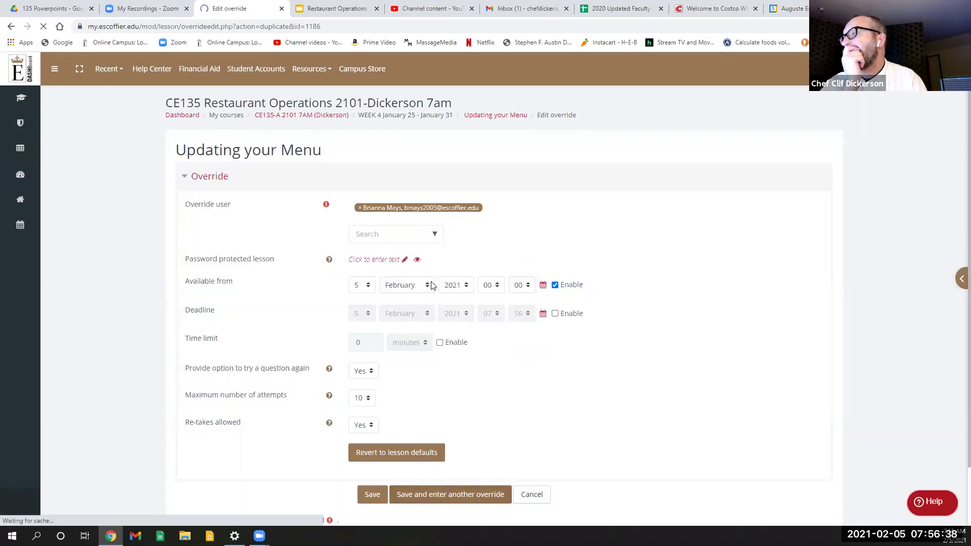
pyautogui.click(435, 236)
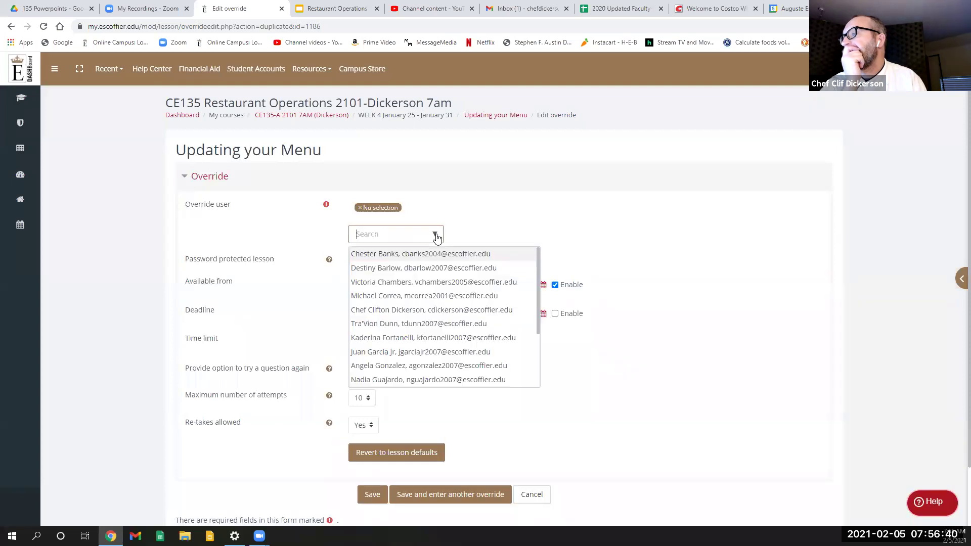
pyautogui.scroll(-2, 403, 335)
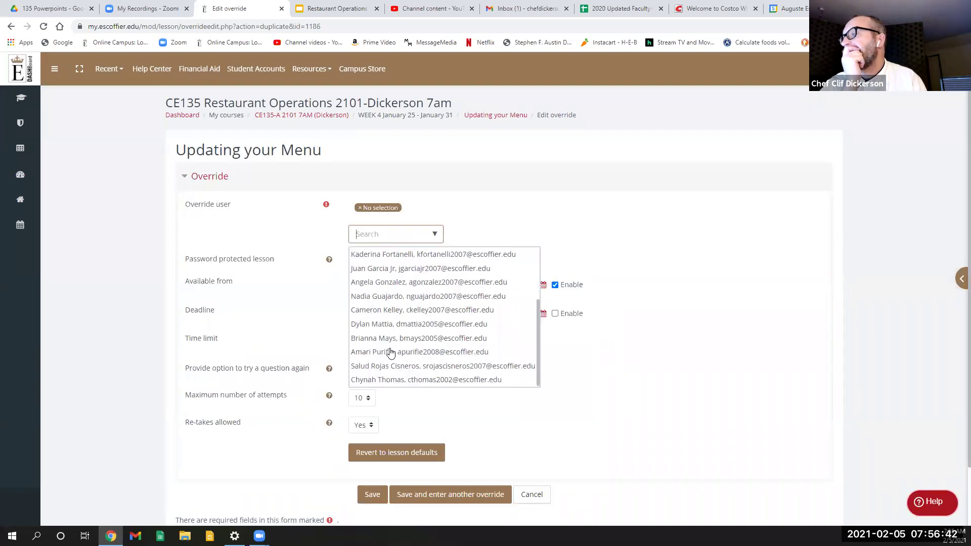
pyautogui.click(385, 352)
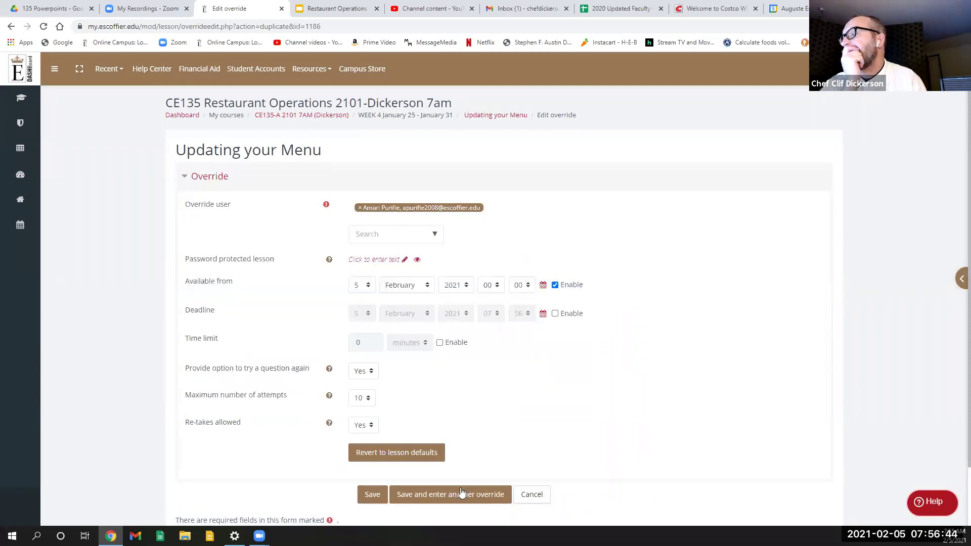
pyautogui.click(458, 496)
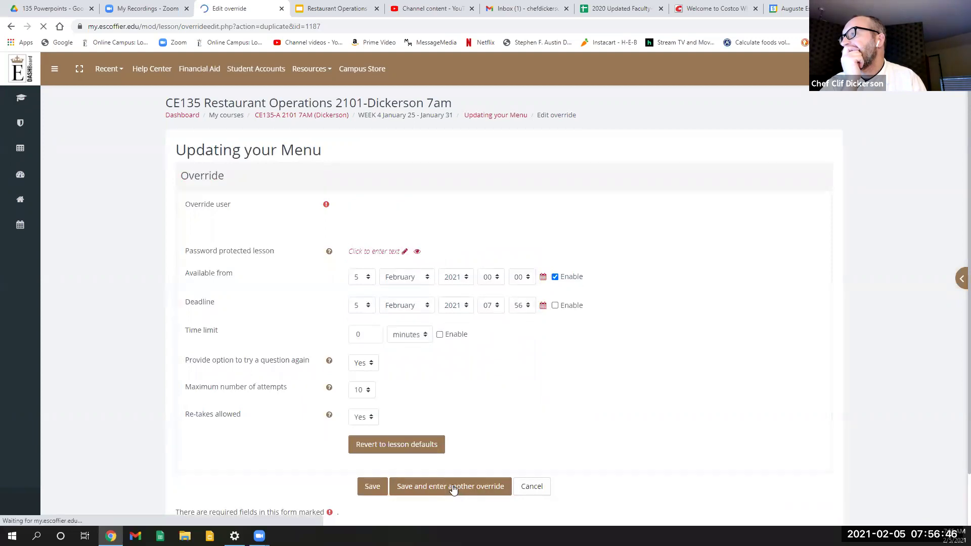
# Step: Save one override each for the last two users in the list, continuing to another override each time
pyautogui.click(435, 236)
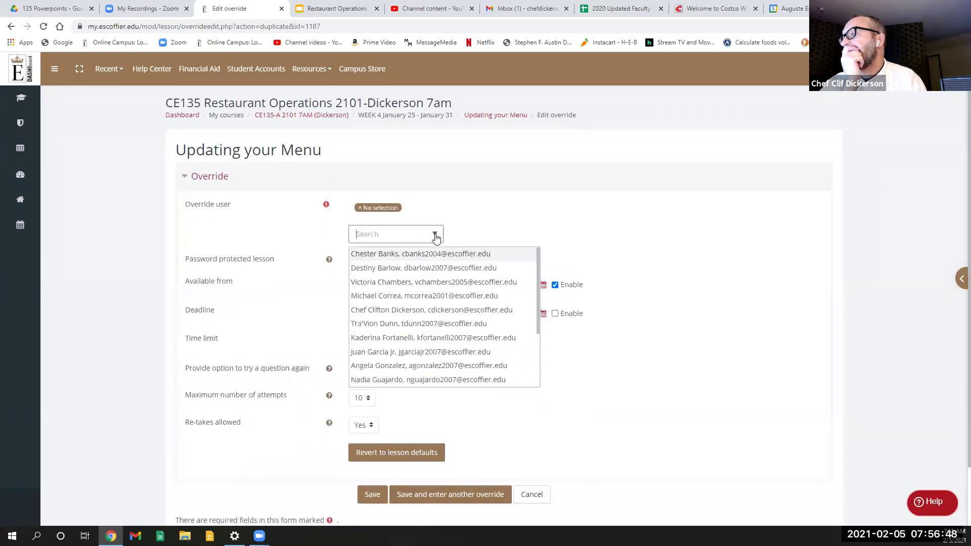
pyautogui.scroll(-2, 397, 344)
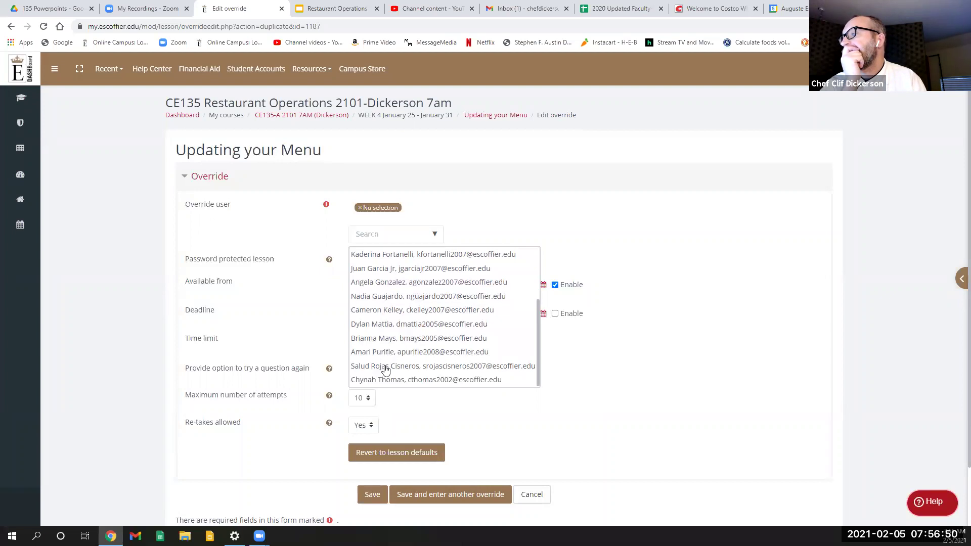
pyautogui.click(385, 367)
pyautogui.click(436, 495)
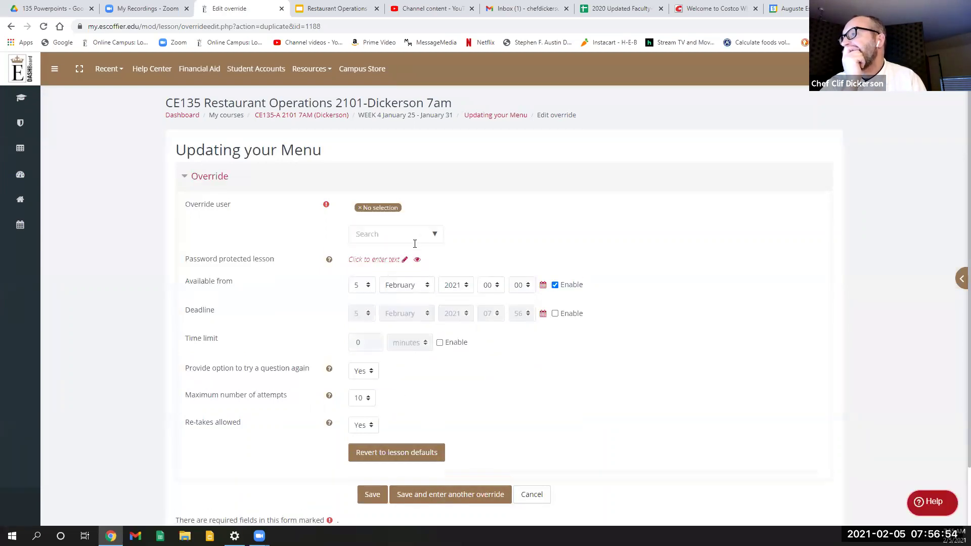
pyautogui.click(431, 238)
pyautogui.scroll(-5, 392, 299)
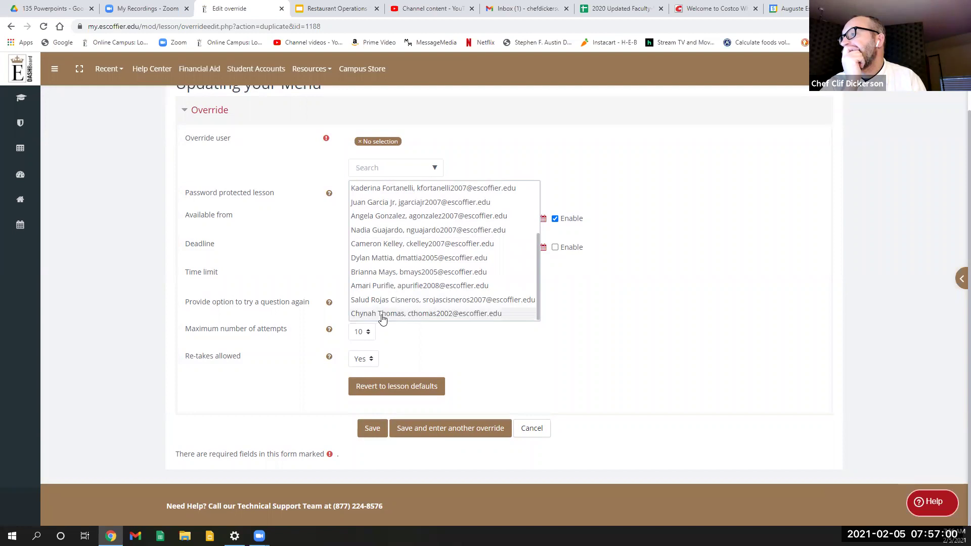
pyautogui.click(383, 314)
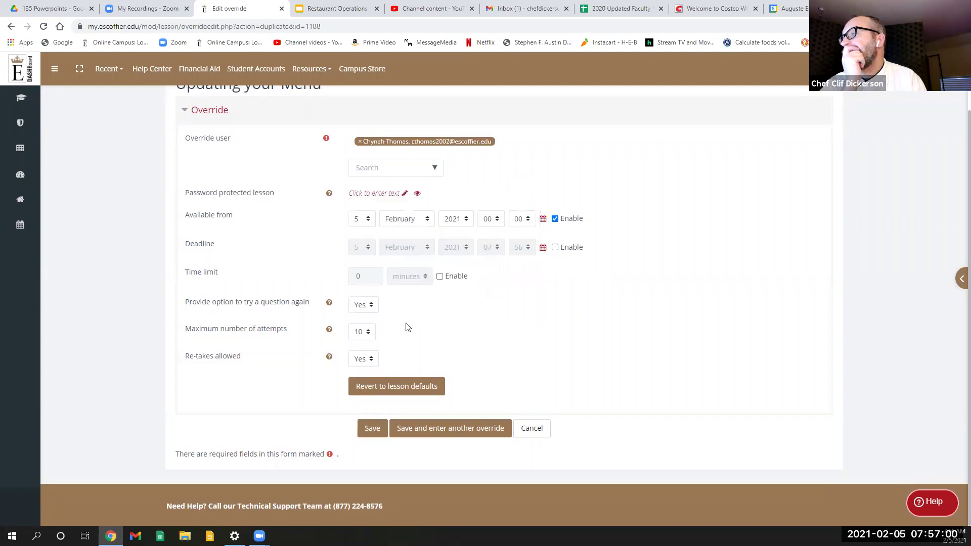
pyautogui.click(446, 438)
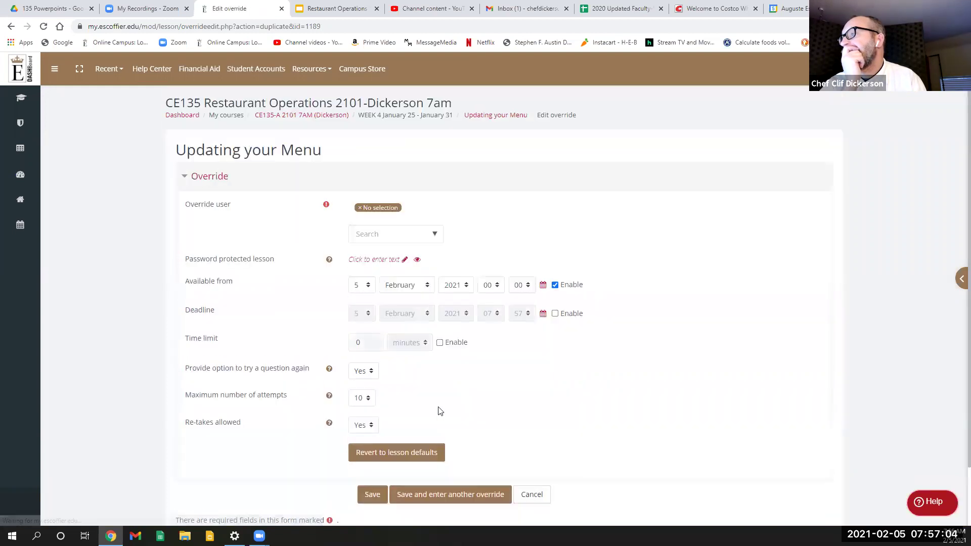
# Step: Assign the Updating your Menu override to the next-to-last listed user, save it and continue to another override
pyautogui.click(435, 237)
pyautogui.scroll(-3, 422, 278)
pyautogui.click(394, 367)
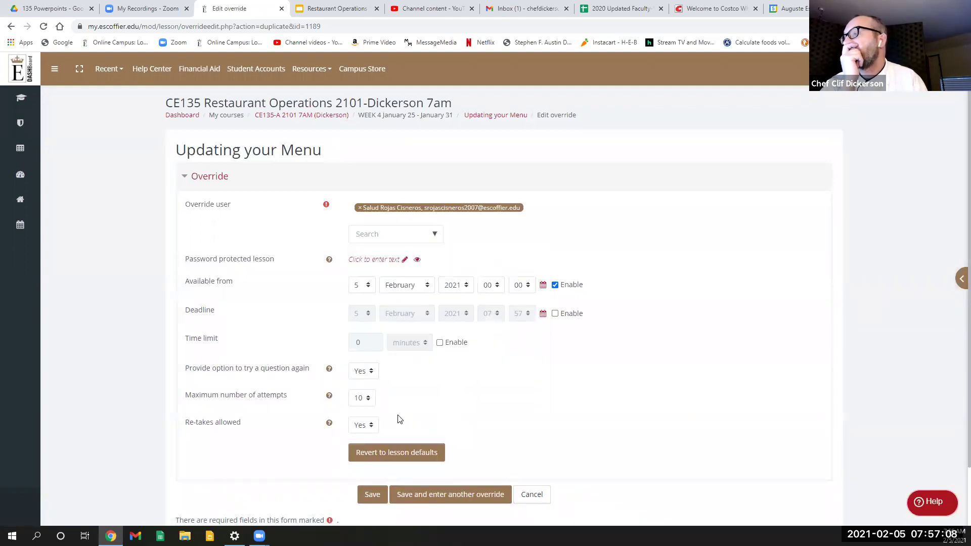
pyautogui.click(438, 495)
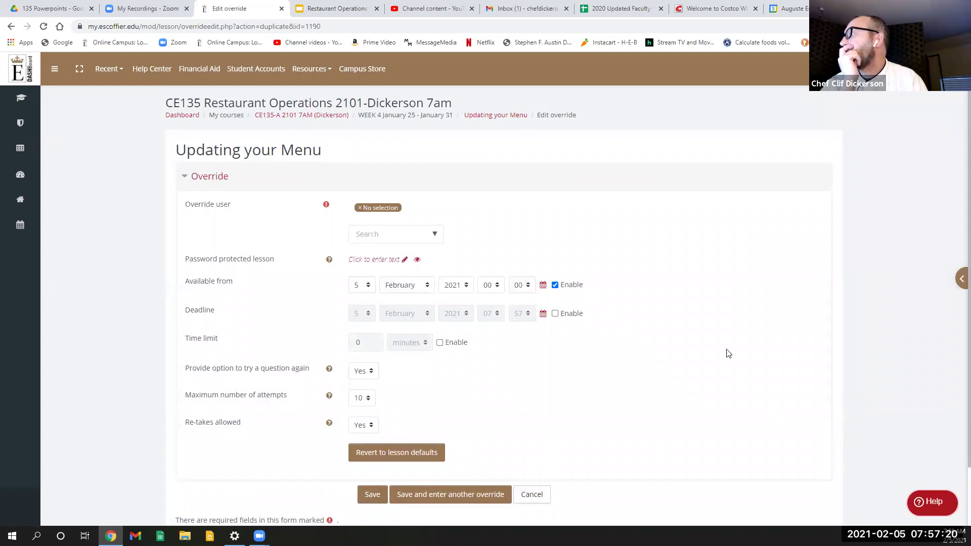
# Step: Try to save the next override without a user selected, and return to the CE135-A course page
pyautogui.scroll(-2, 481, 351)
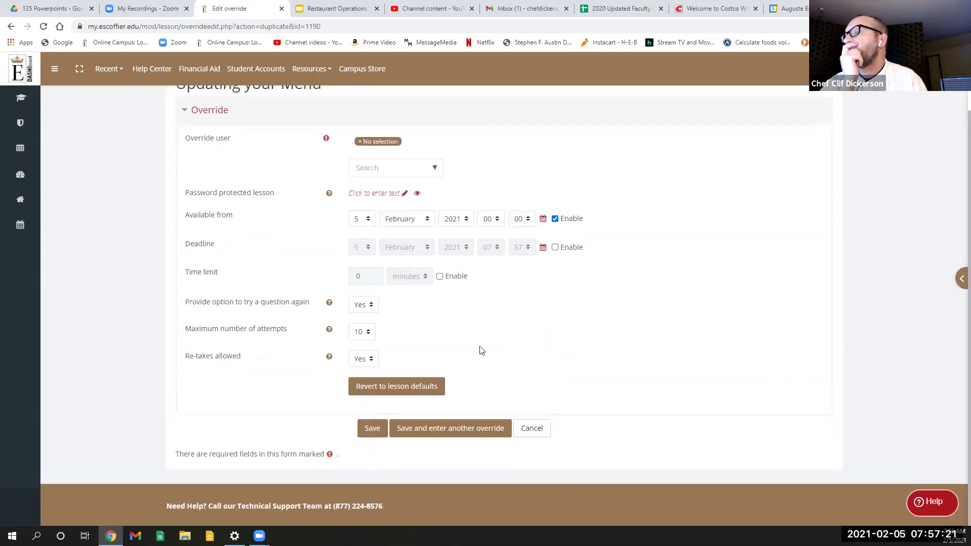
pyautogui.click(370, 429)
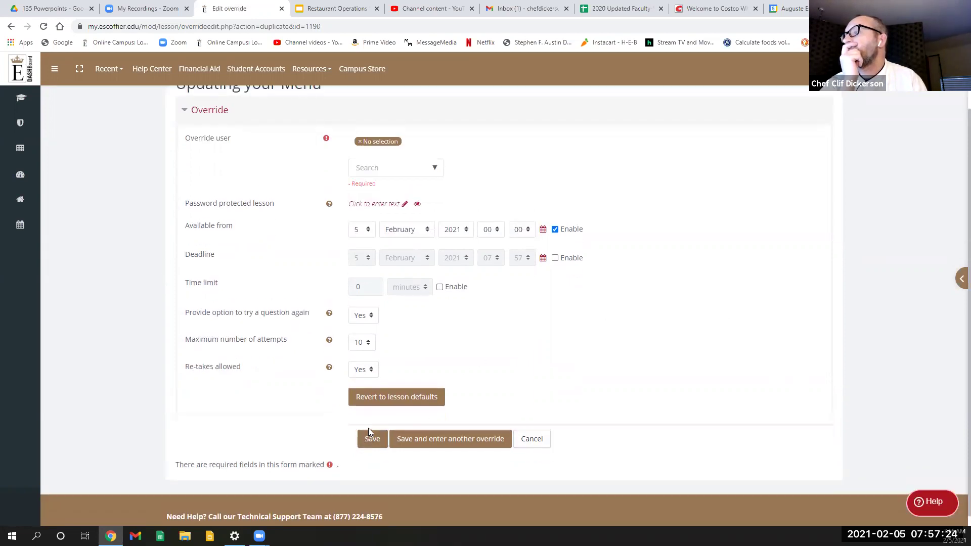
pyautogui.scroll(2, 285, 221)
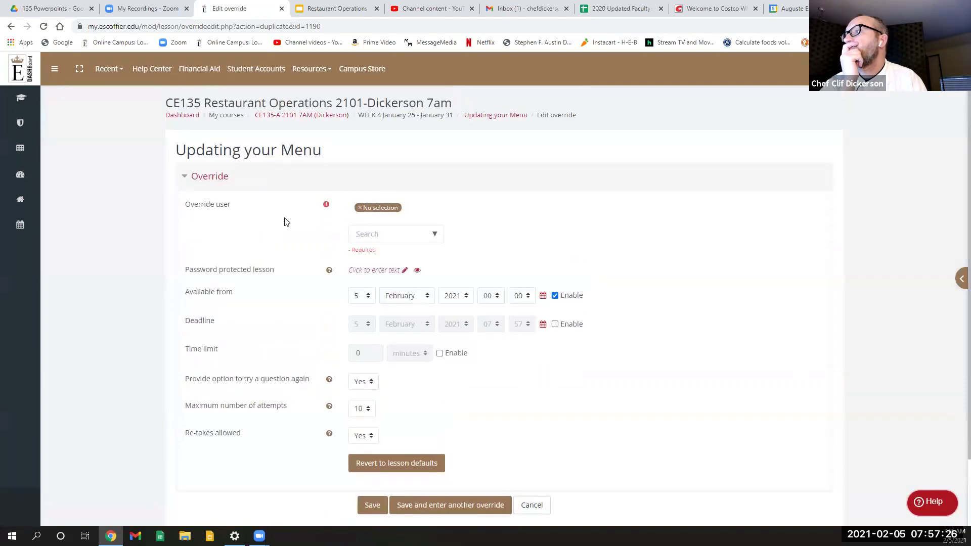
pyautogui.click(293, 116)
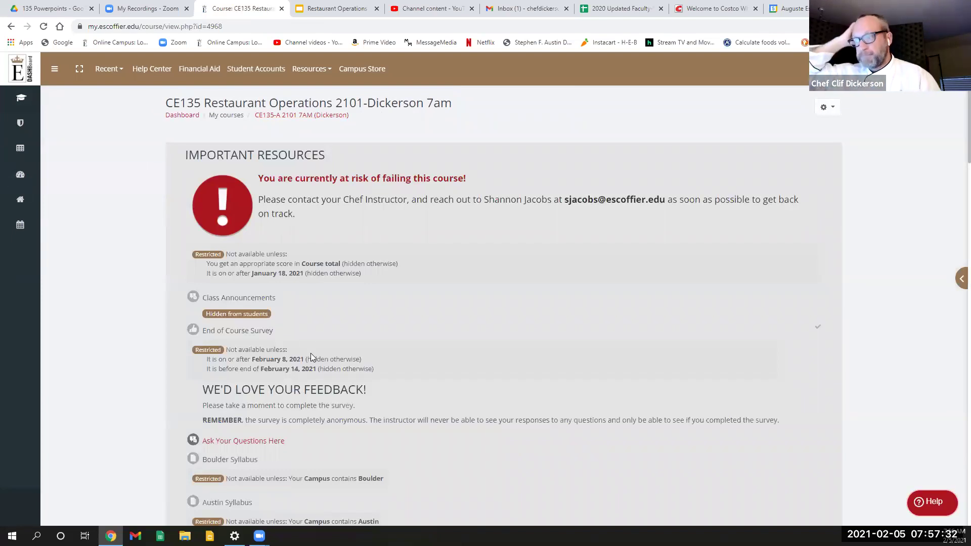
# Step: Collapse the Week 5 section on the course page
pyautogui.scroll(-7, 223, 358)
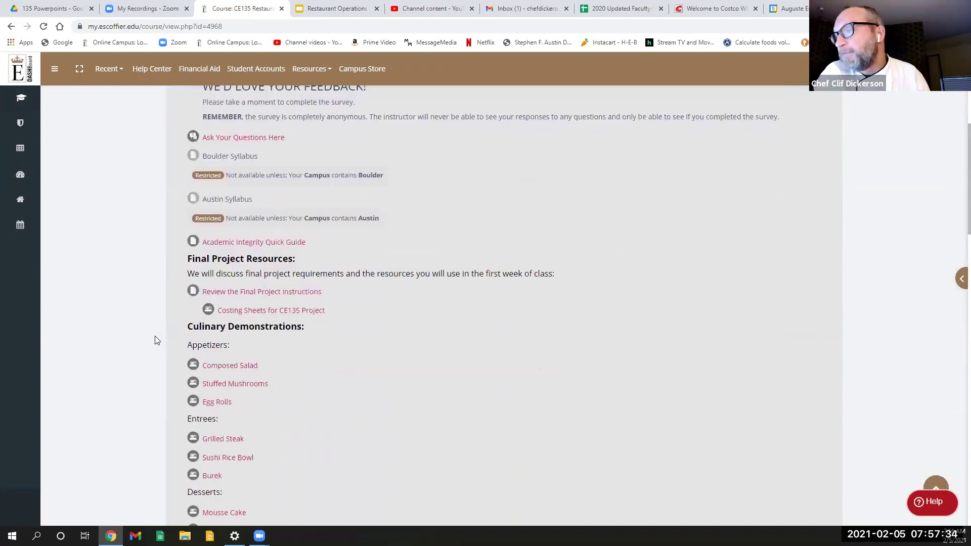
pyautogui.scroll(-7, 156, 347)
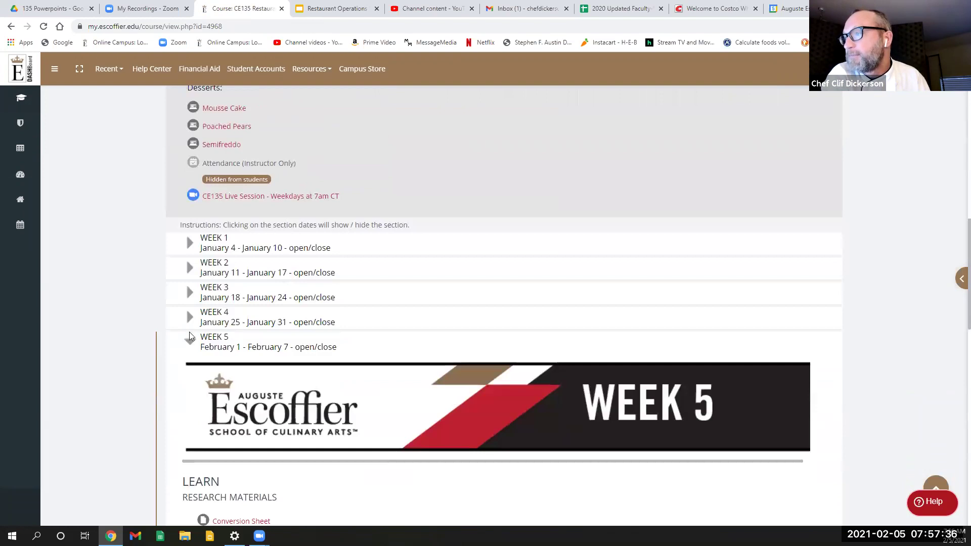
pyautogui.click(188, 345)
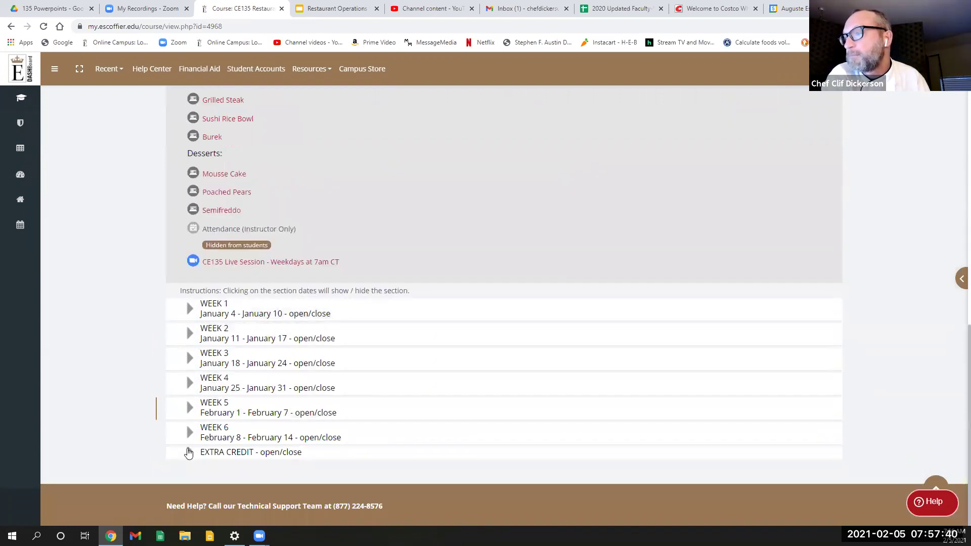
# Step: View the End of Course Survey under Important Resources and return to the course page
pyautogui.scroll(10, 147, 373)
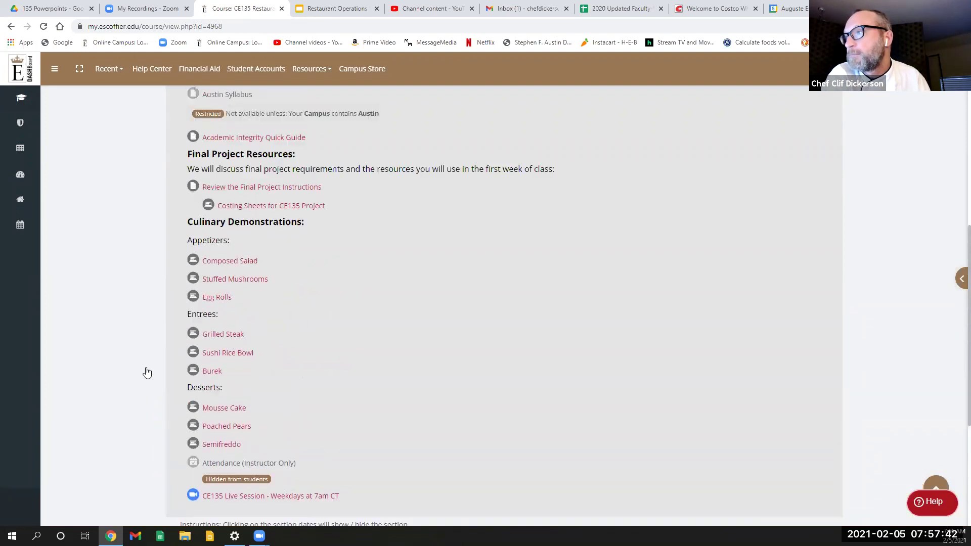
pyautogui.scroll(2, 147, 373)
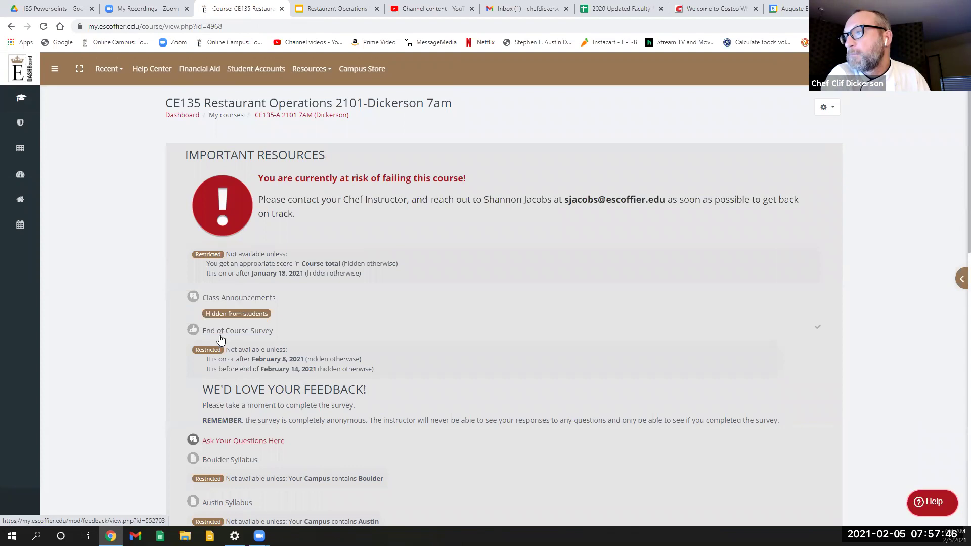
pyautogui.scroll(-2, 159, 346)
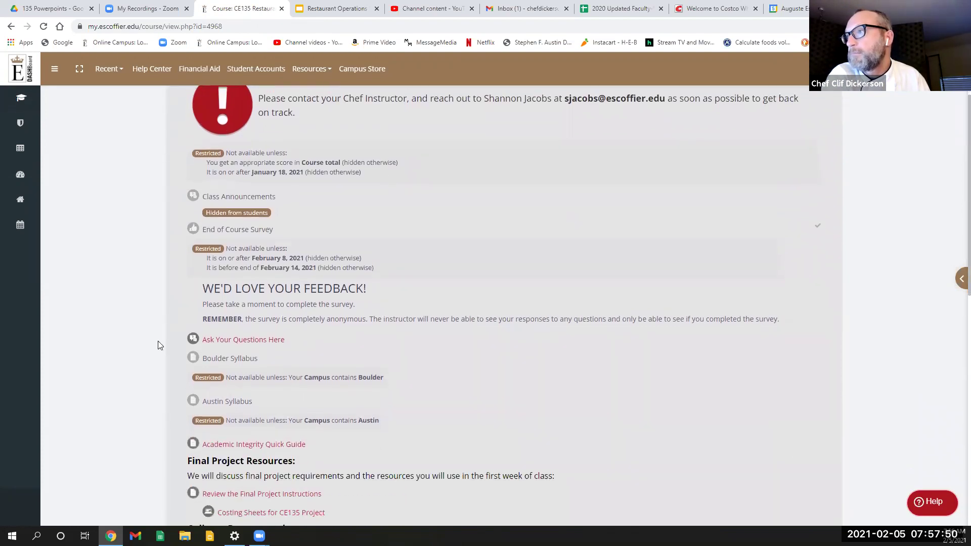
pyautogui.scroll(1, 158, 344)
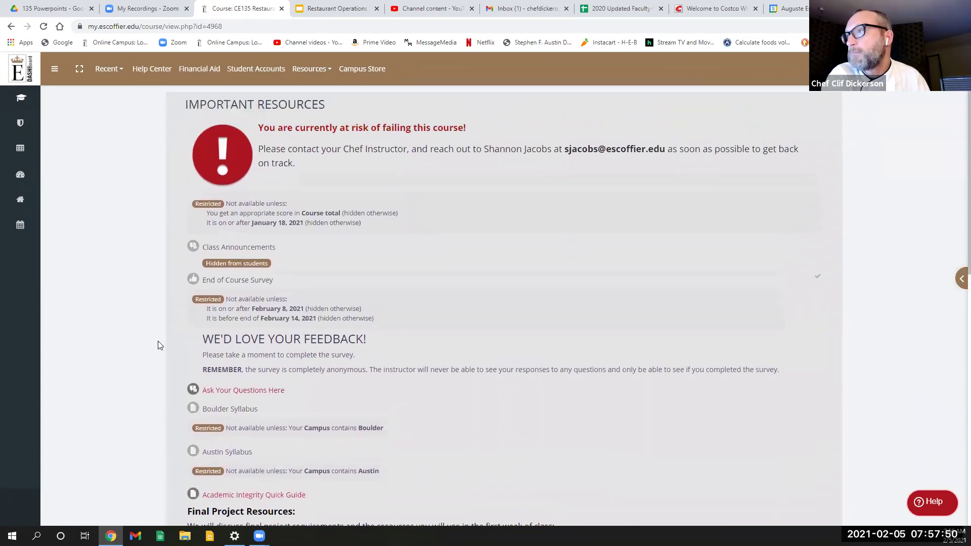
pyautogui.click(203, 284)
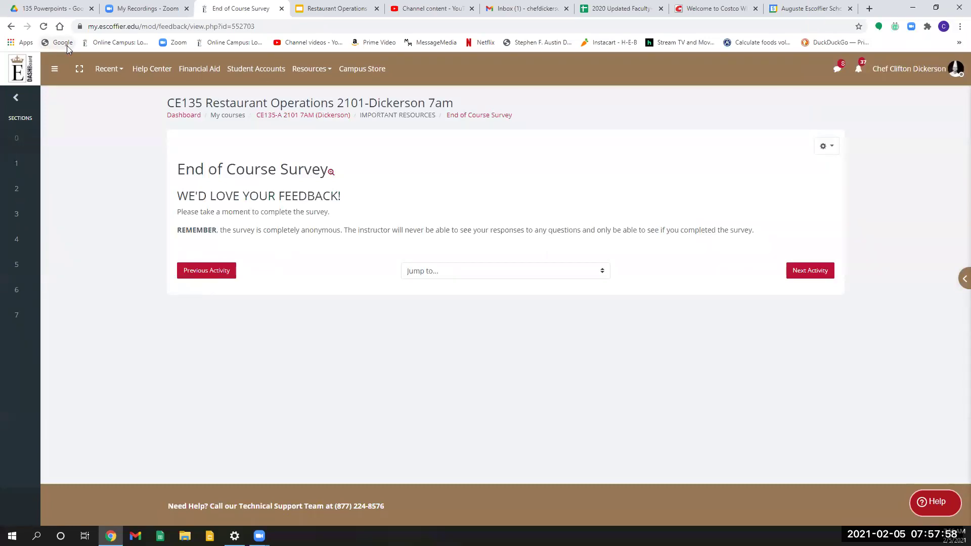
pyautogui.click(11, 27)
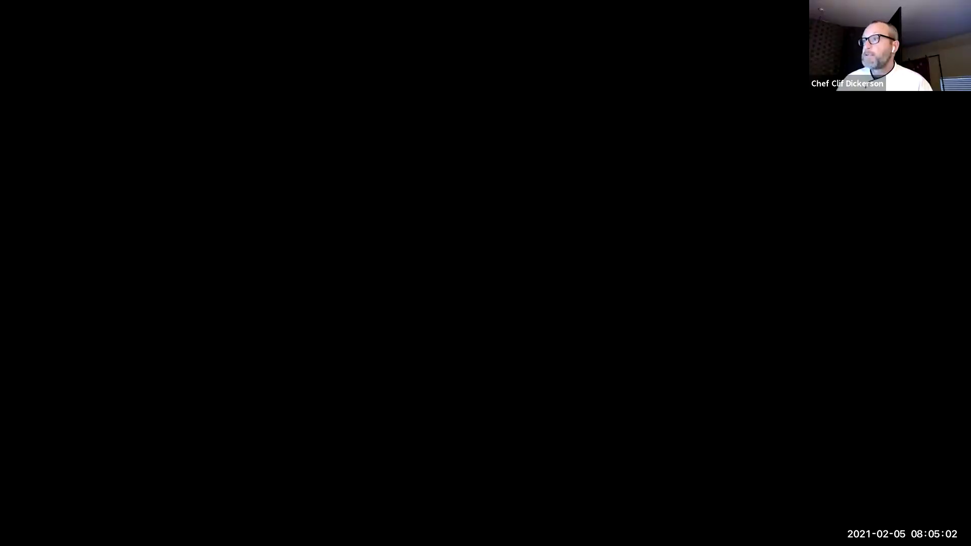
pyautogui.scroll(-2, 276, 278)
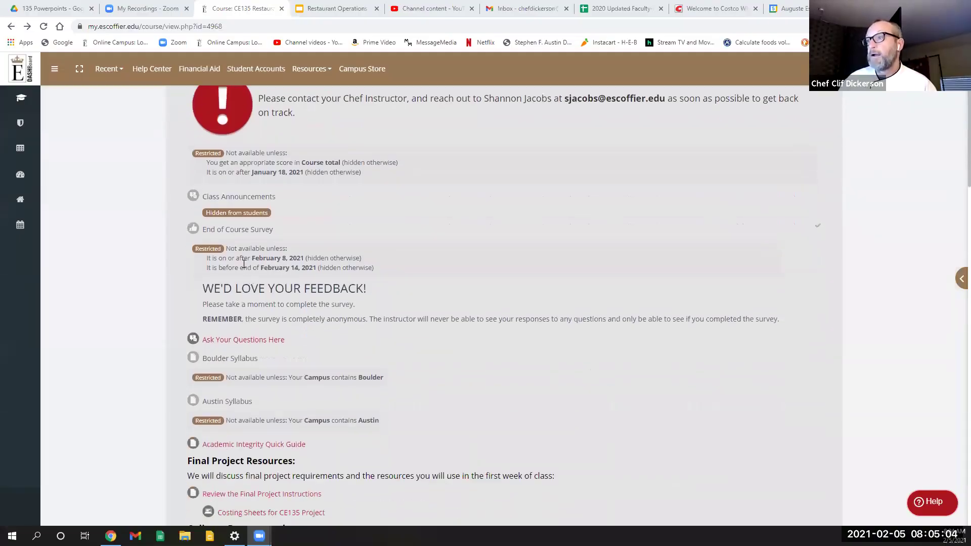
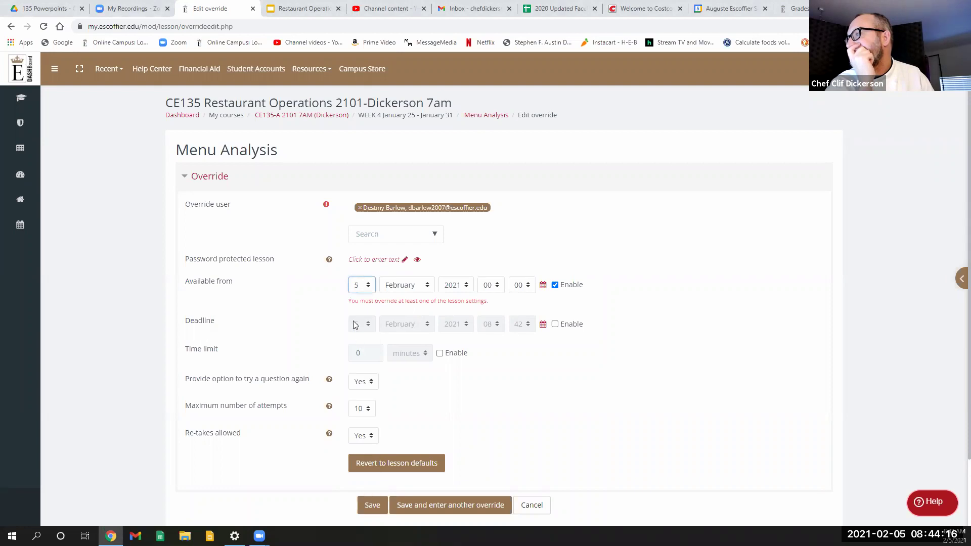
# Step: Save the Menu Analysis override for the second listed user twice, continuing to another override each time
pyautogui.click(444, 505)
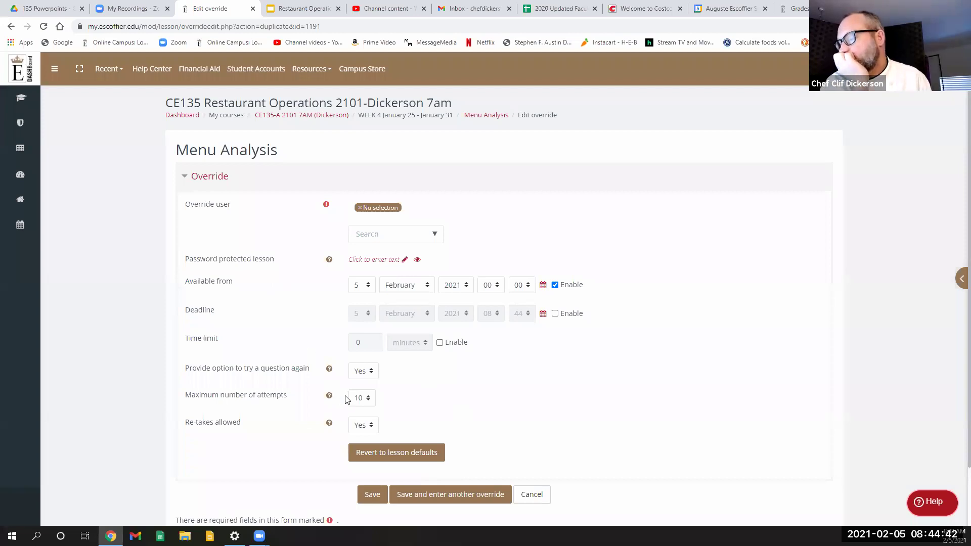
pyautogui.click(434, 234)
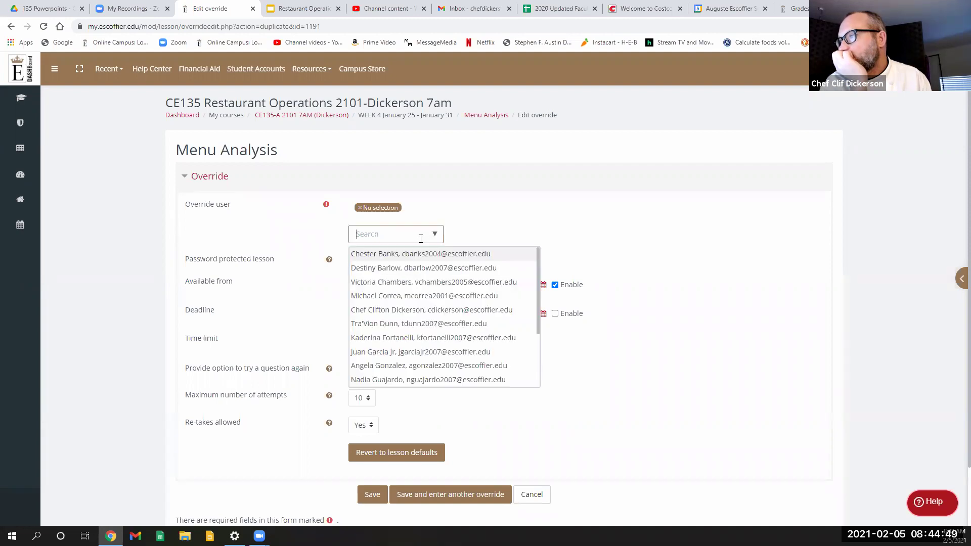
pyautogui.click(378, 270)
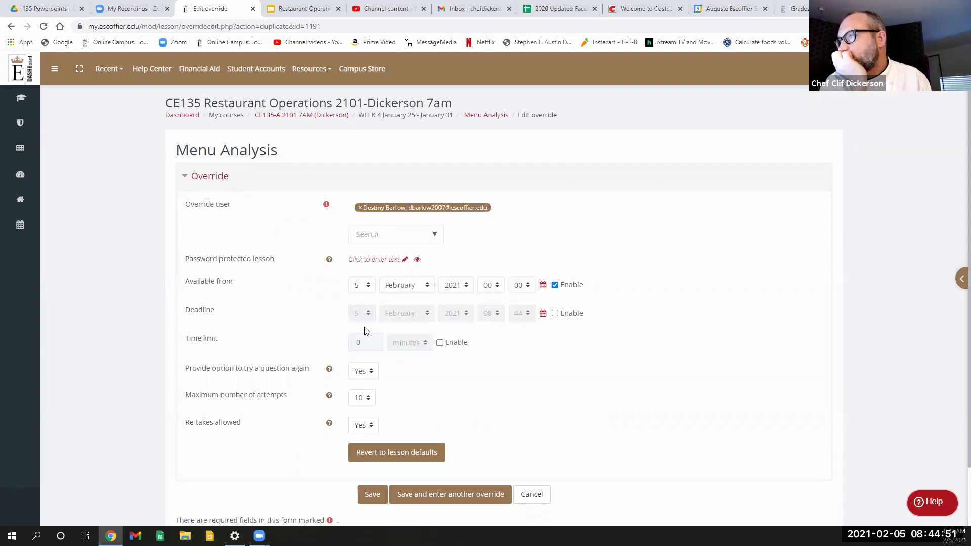
pyautogui.click(416, 500)
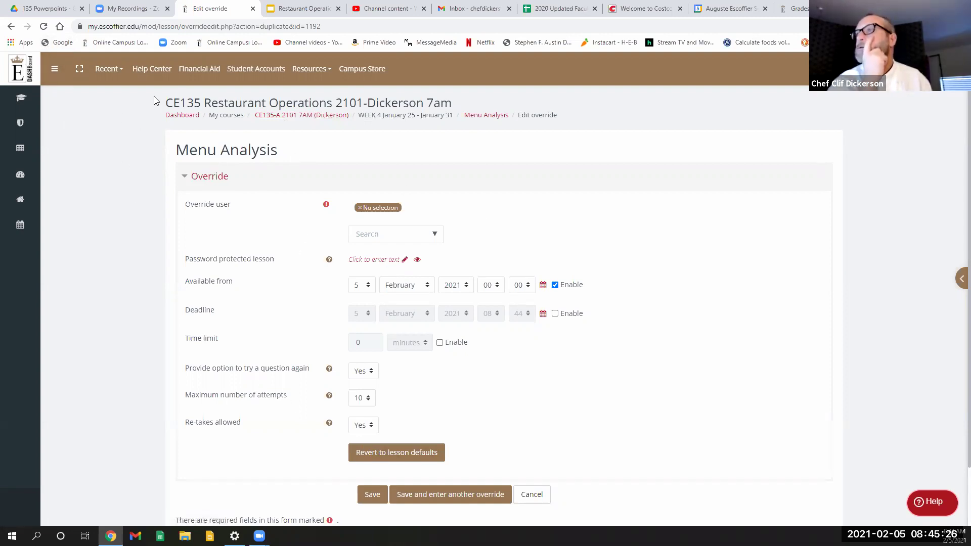
# Step: Return to the course page and open the user overrides of the Week 4 lesson Updating your Menu
pyautogui.click(297, 116)
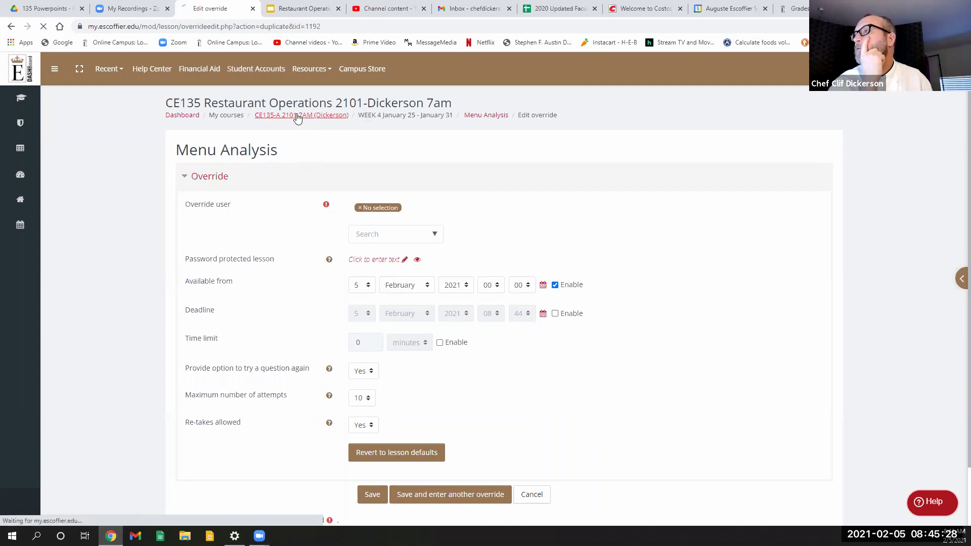
pyautogui.scroll(-5, 197, 329)
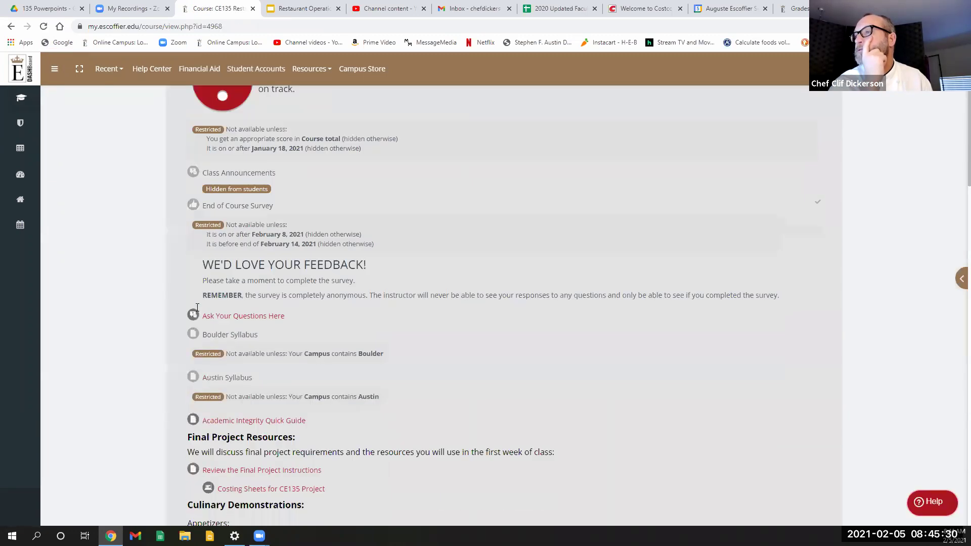
pyautogui.scroll(-5, 194, 354)
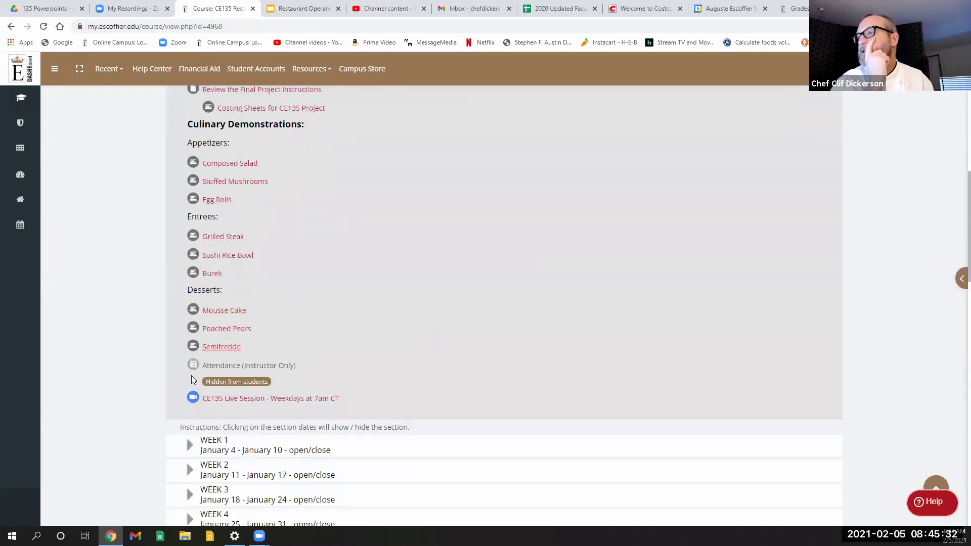
pyautogui.scroll(-4, 184, 396)
pyautogui.click(190, 314)
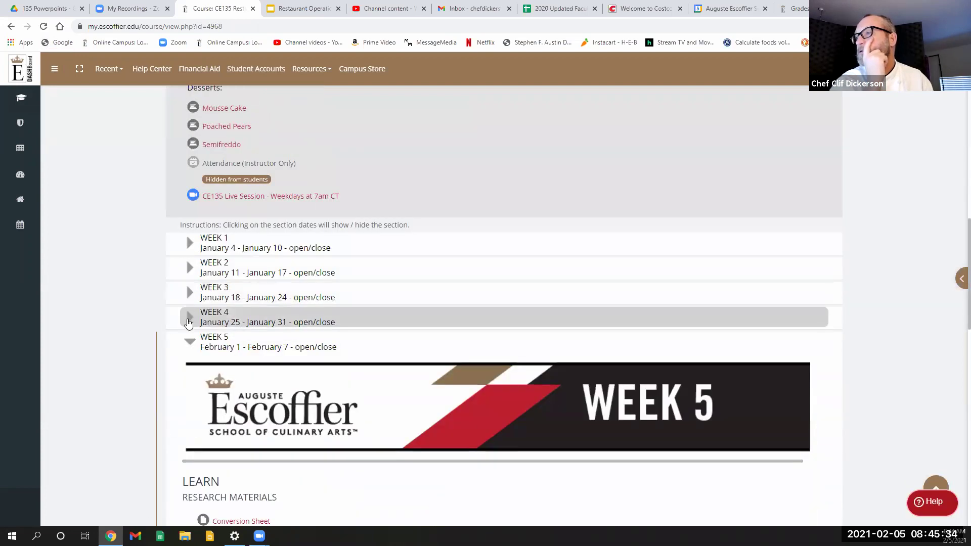
pyautogui.scroll(-7, 213, 336)
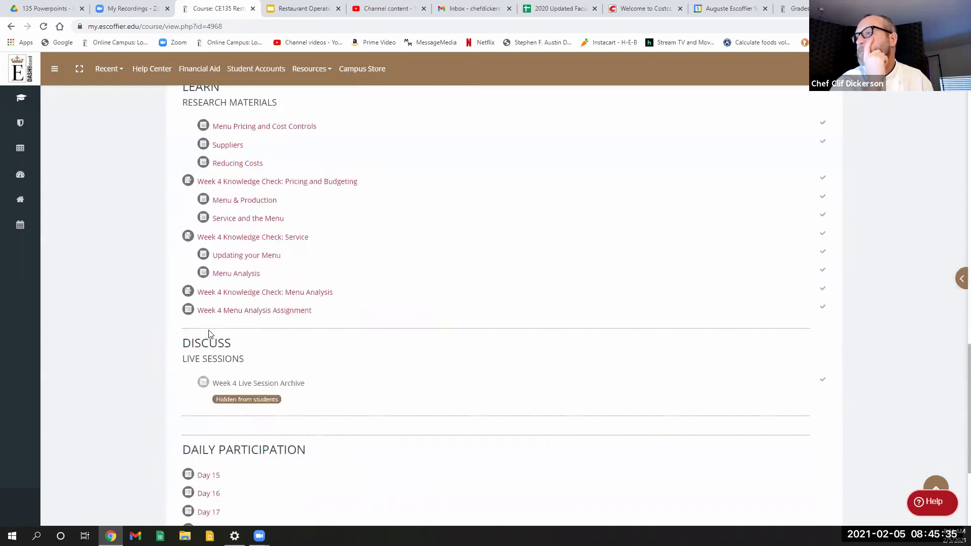
pyautogui.click(226, 257)
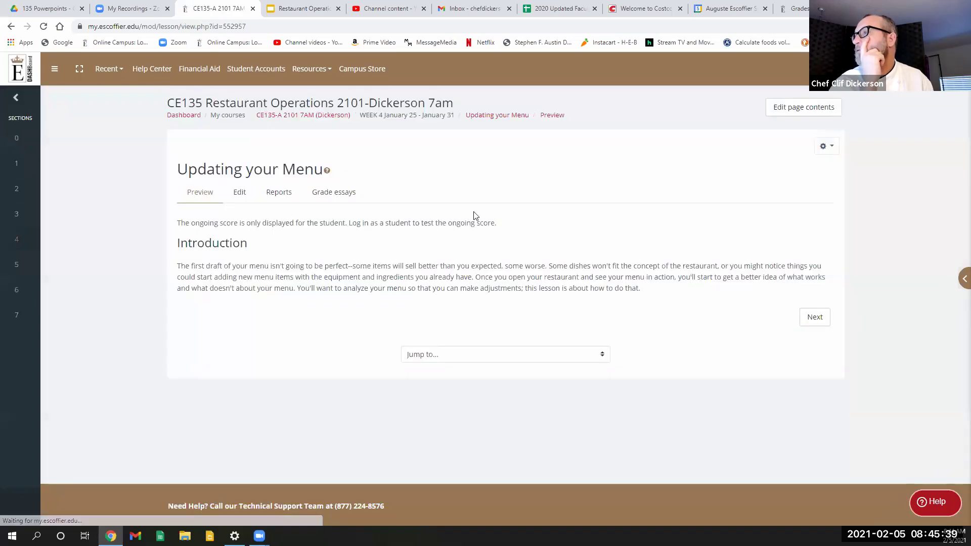
pyautogui.click(827, 147)
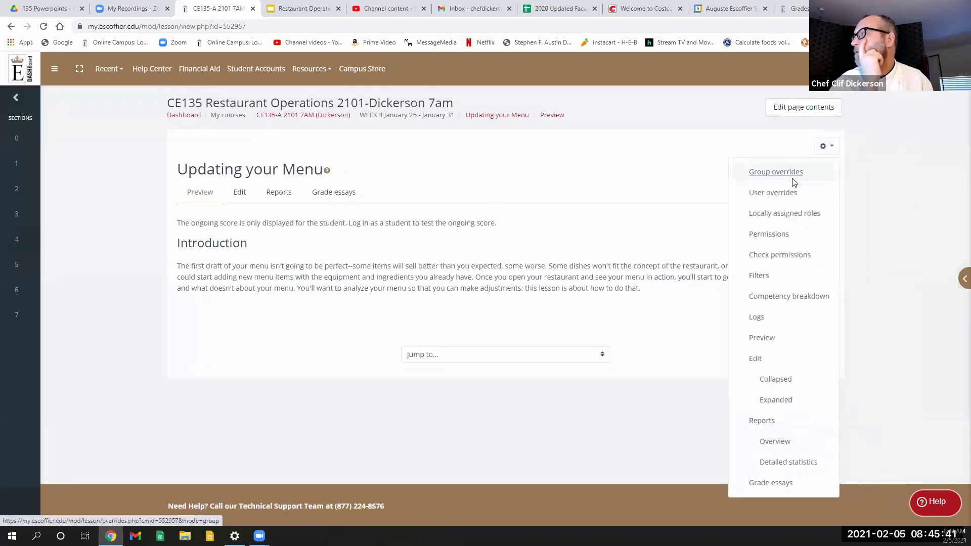
pyautogui.click(774, 198)
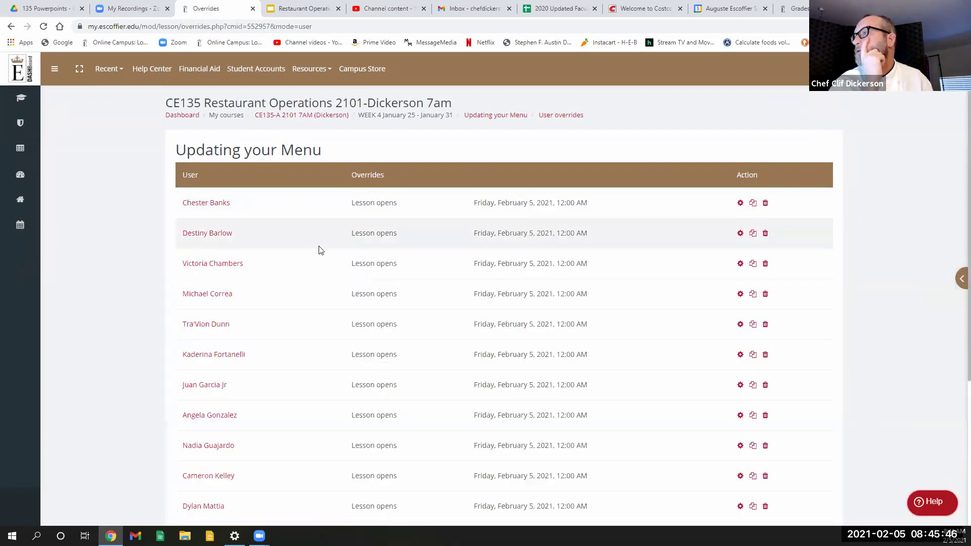
# Step: Review which students have an Updating your Menu override and its lesson opening date, and return to the course page
pyautogui.scroll(-4, 531, 242)
pyautogui.scroll(2, 532, 242)
pyautogui.scroll(3, 531, 242)
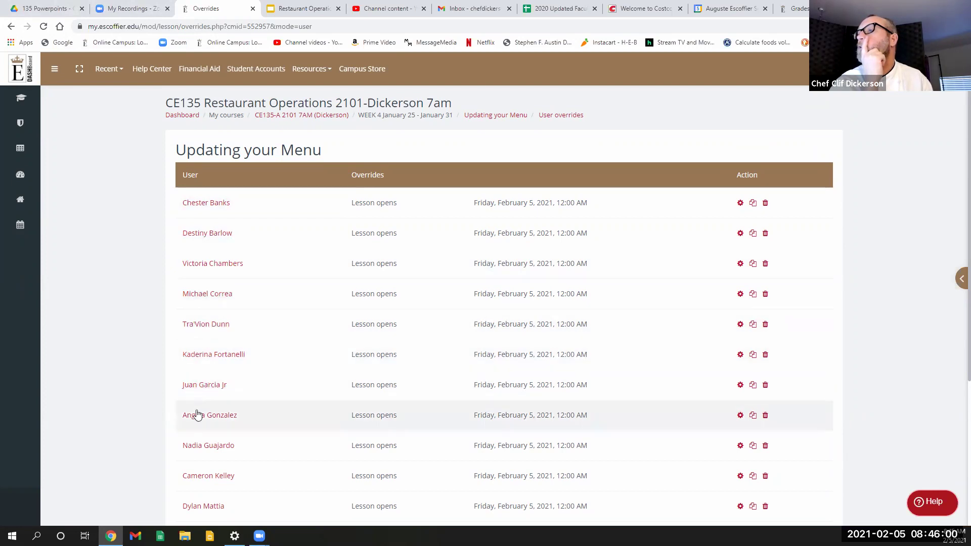
pyautogui.scroll(-1, 197, 415)
pyautogui.scroll(-3, 198, 415)
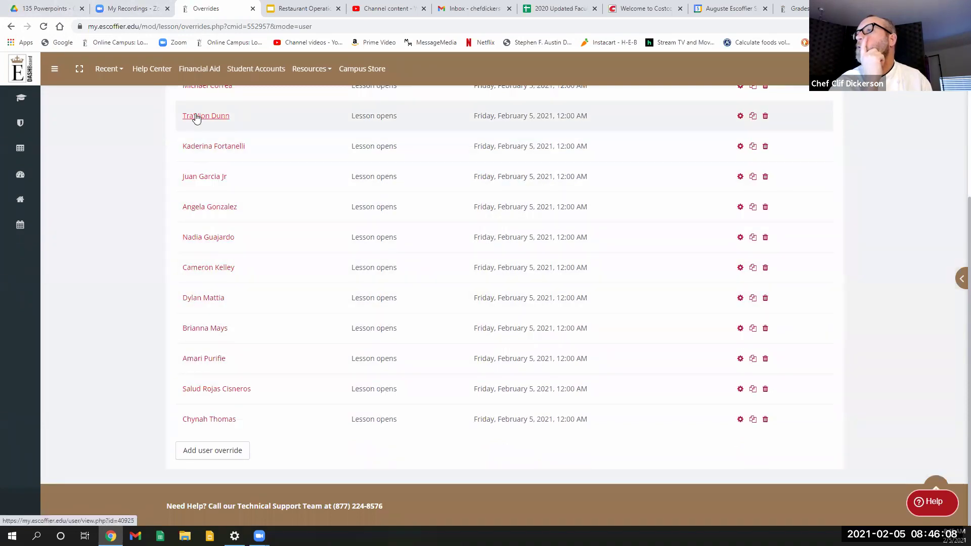
pyautogui.scroll(1, 196, 118)
pyautogui.scroll(2, 196, 122)
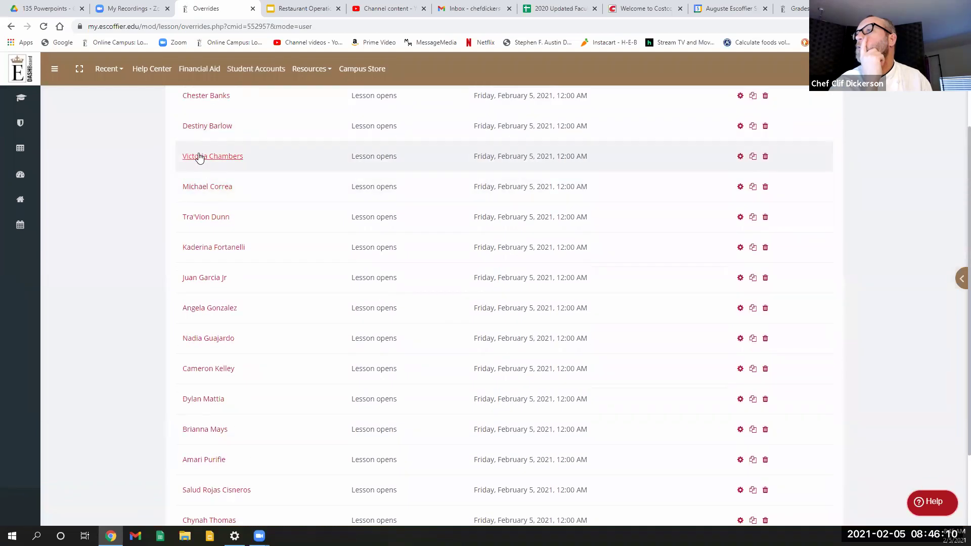
pyautogui.scroll(1, 197, 130)
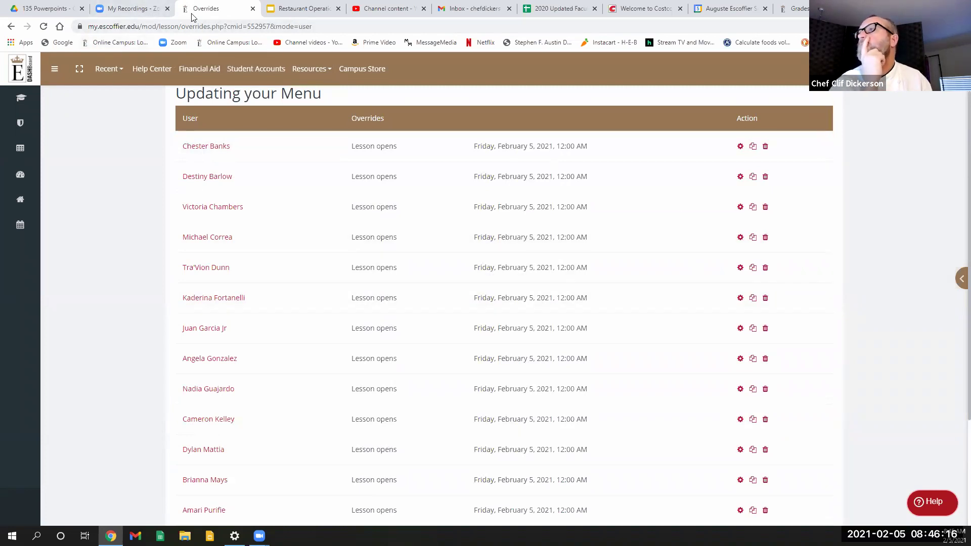
pyautogui.scroll(1, 133, 180)
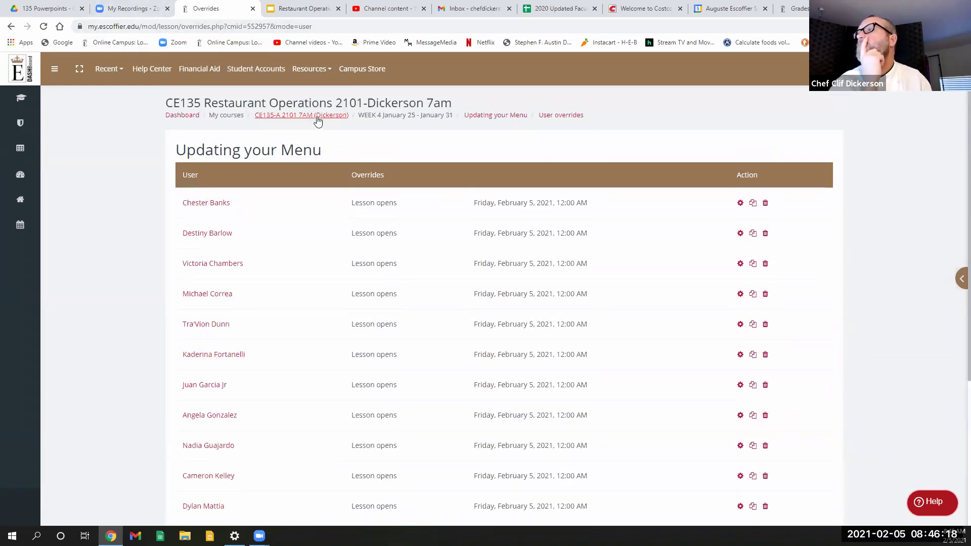
pyautogui.click(316, 117)
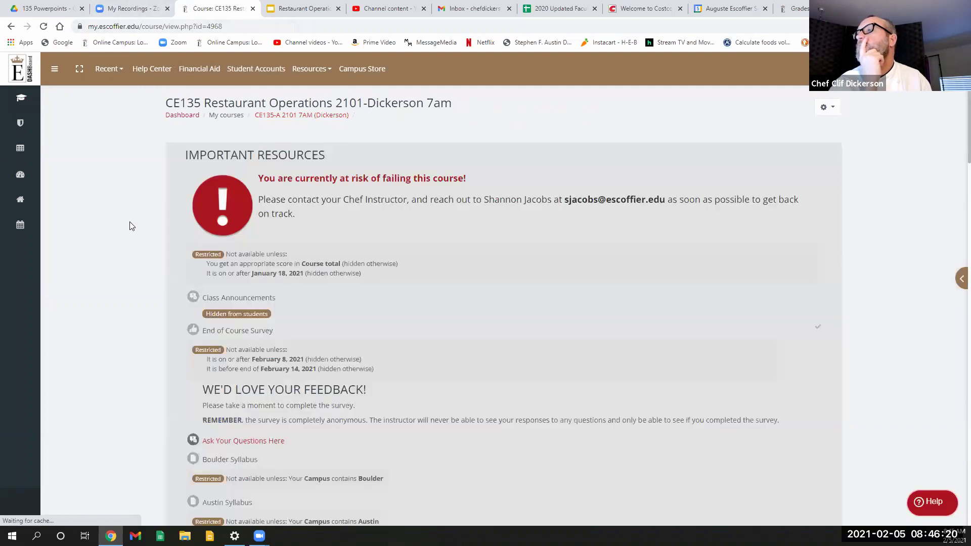
# Step: Open the End of Course Survey under Important Resources, check which administration options it offers, and return to the course page
pyautogui.scroll(-6, 128, 226)
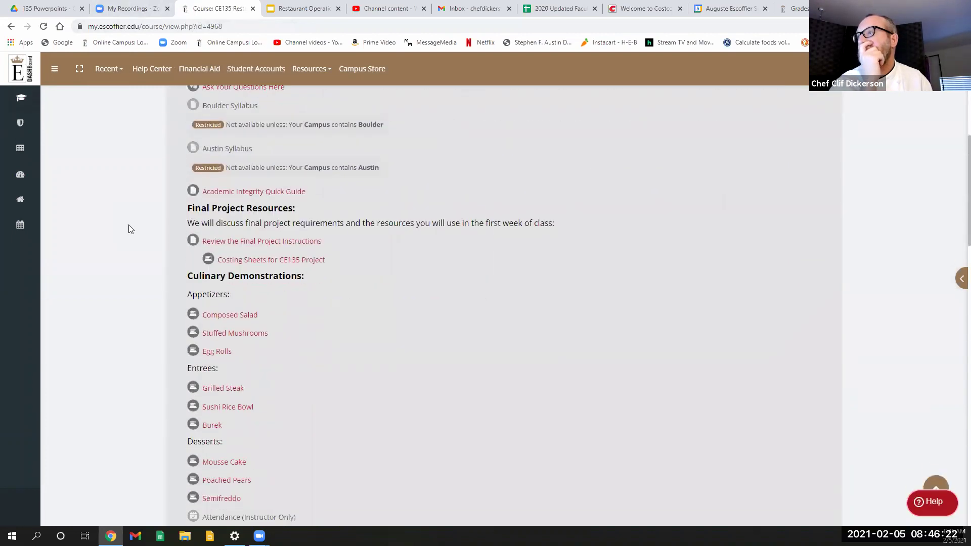
pyautogui.scroll(1, 128, 230)
pyautogui.scroll(3, 131, 228)
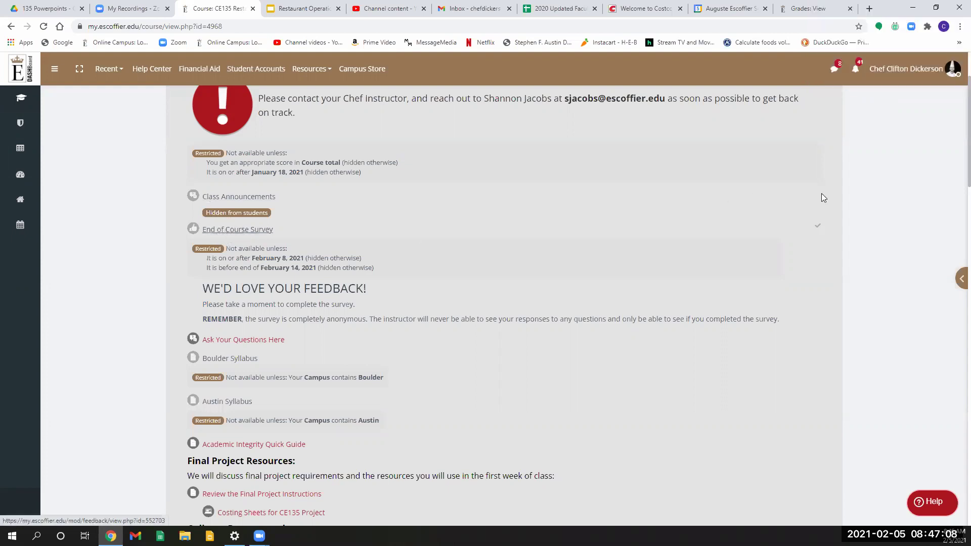
pyautogui.click(222, 233)
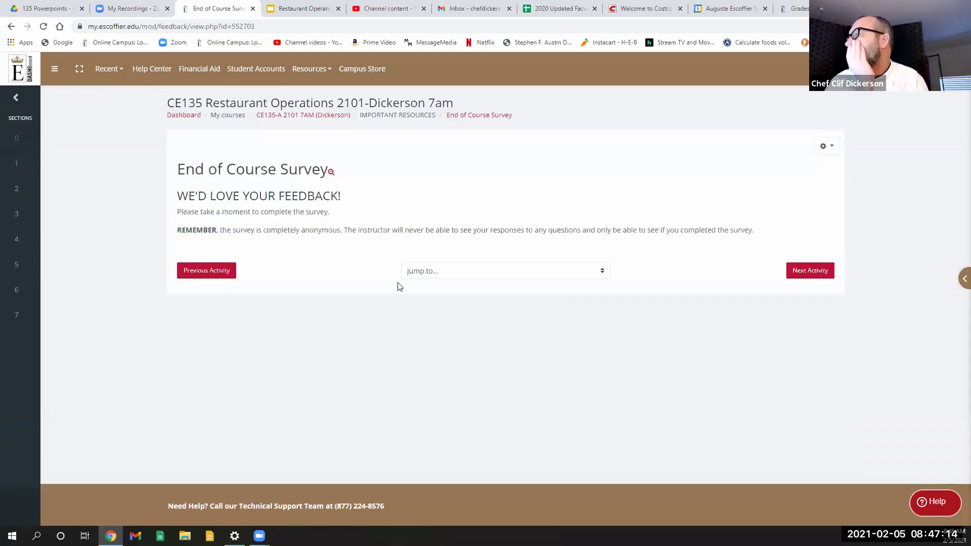
pyautogui.click(826, 146)
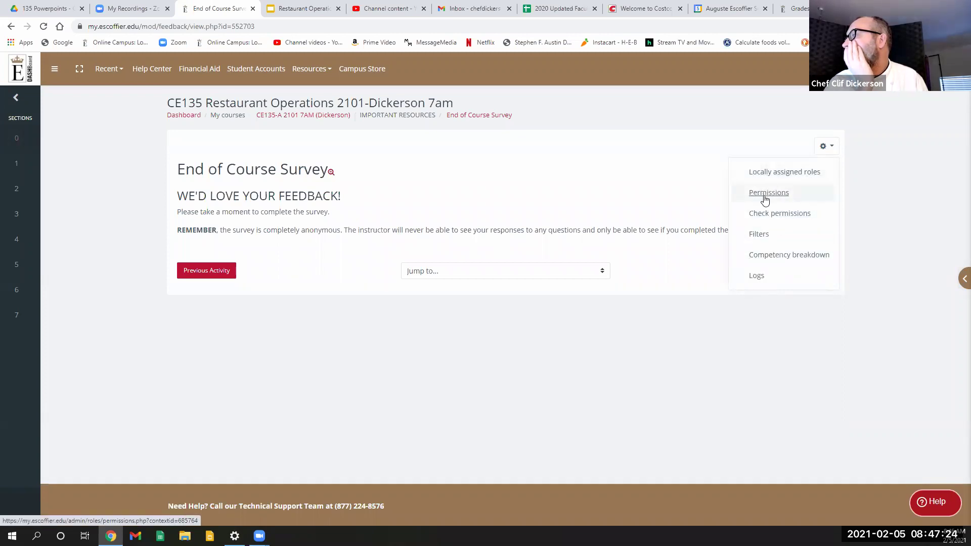
pyautogui.click(826, 147)
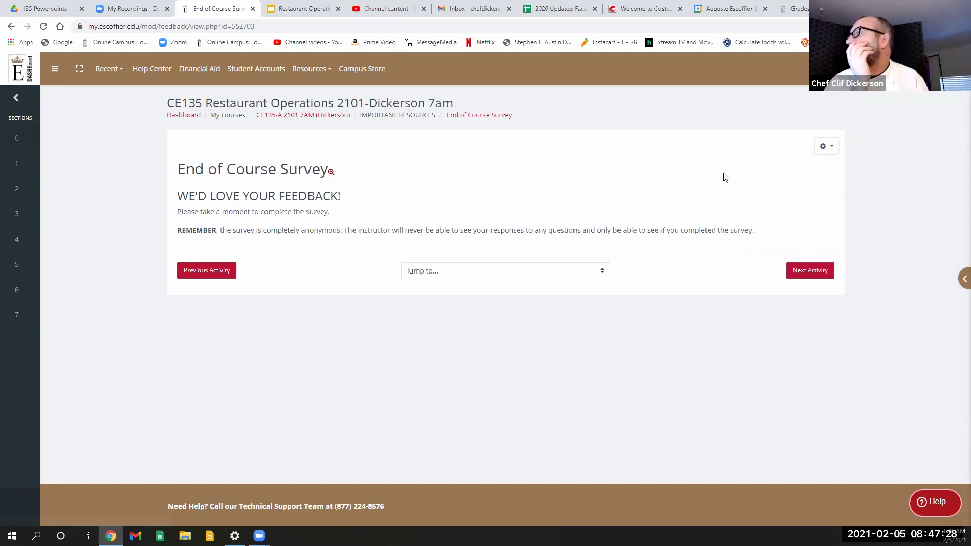
pyautogui.click(12, 27)
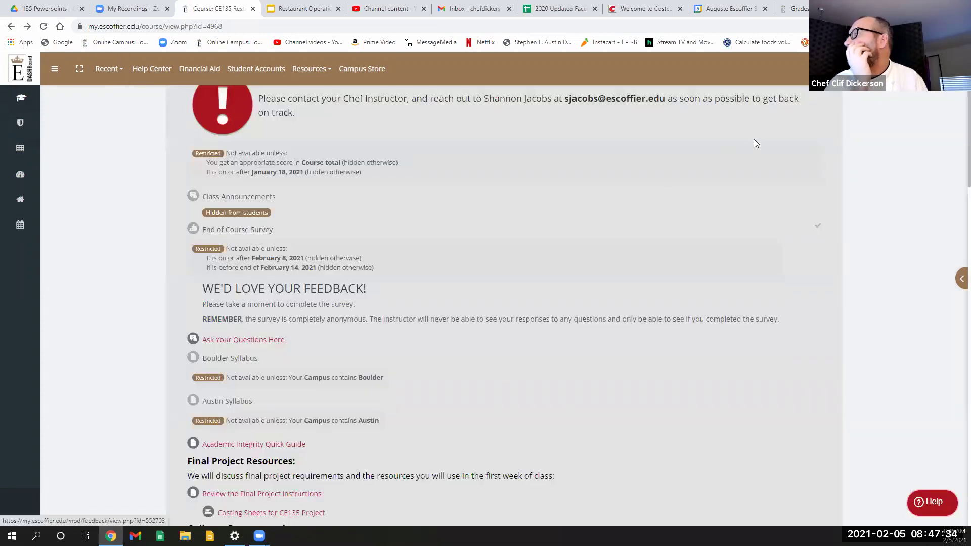
# Step: Turn course editing on to check the edit options of the End of Course Survey, and turn editing off again
pyautogui.click(829, 109)
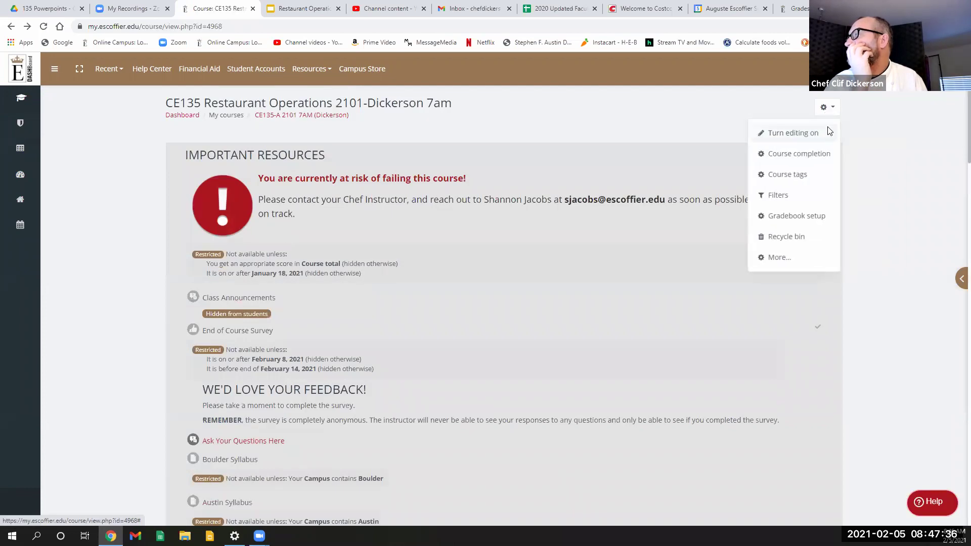
pyautogui.click(825, 134)
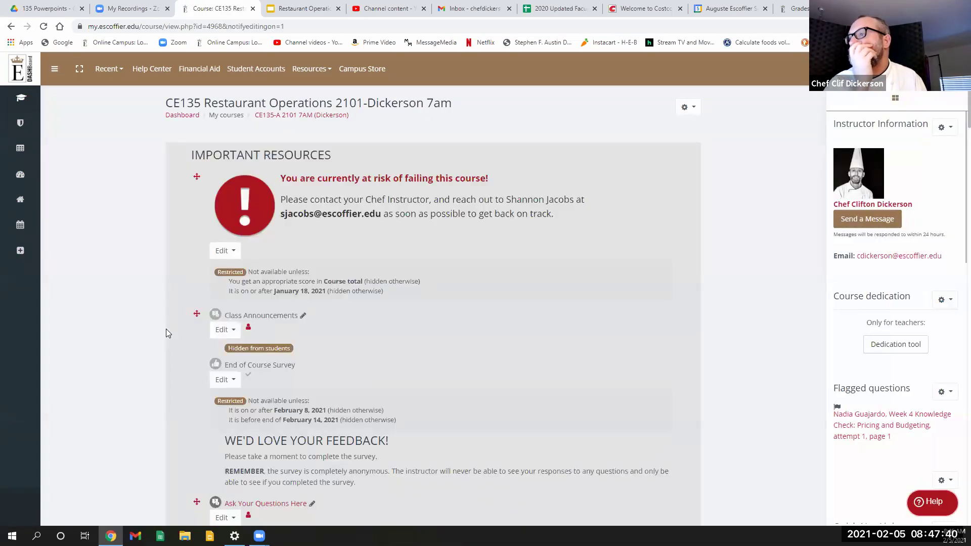
pyautogui.click(231, 380)
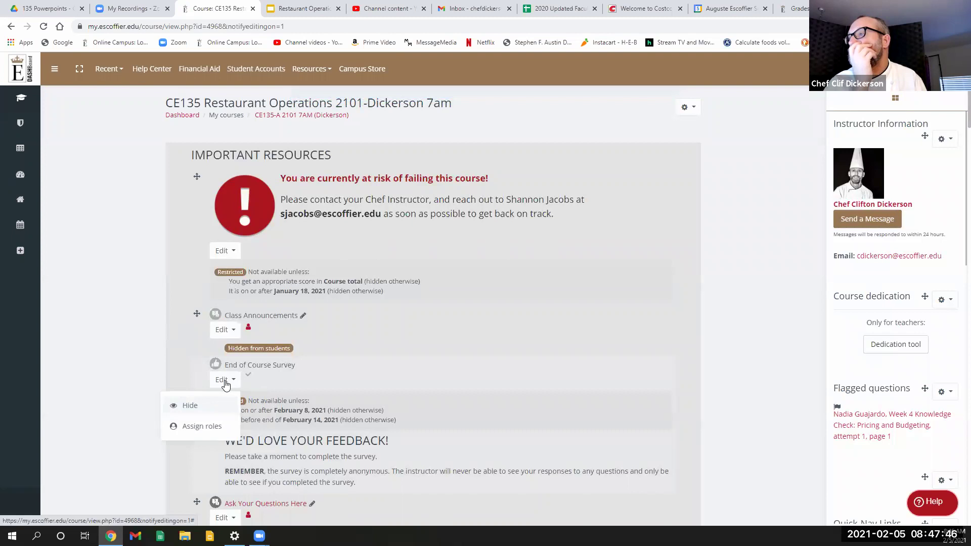
pyautogui.click(84, 291)
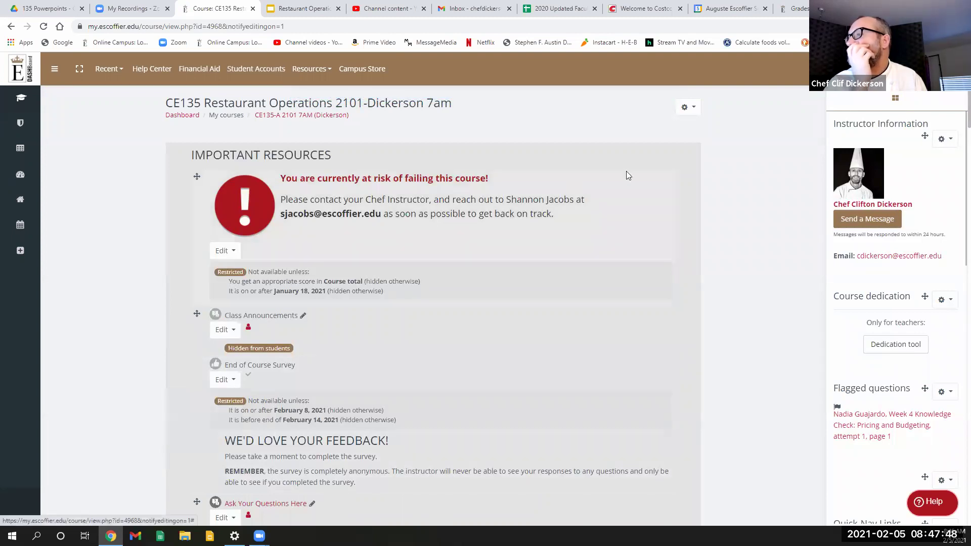
pyautogui.click(686, 109)
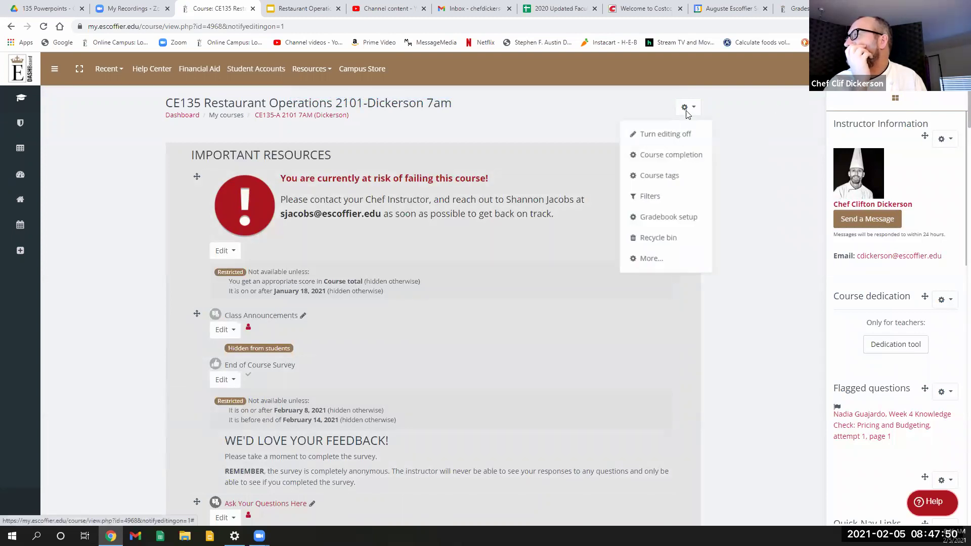
pyautogui.click(665, 133)
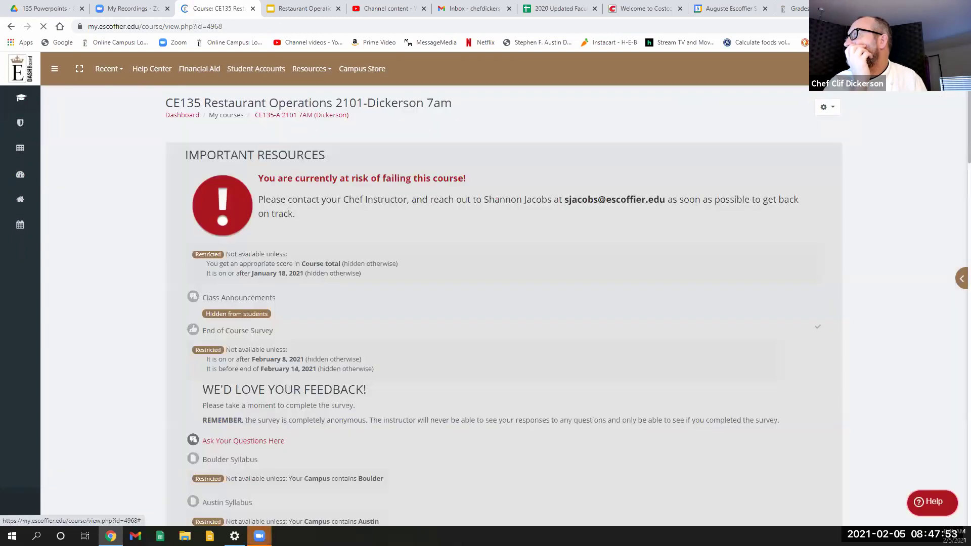
# Step: Switch to the Student role and review the Important Resources section of the course page as a student sees it
pyautogui.click(941, 69)
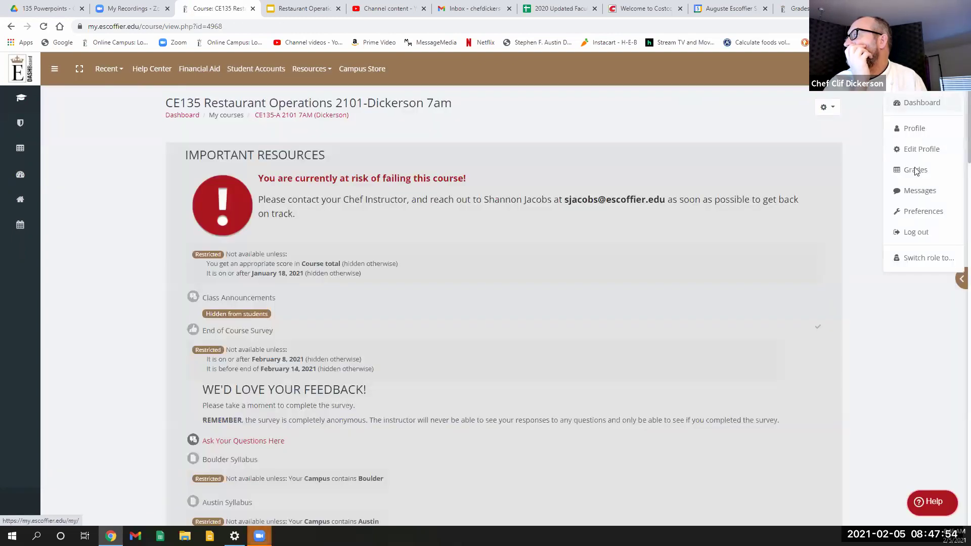
pyautogui.click(919, 259)
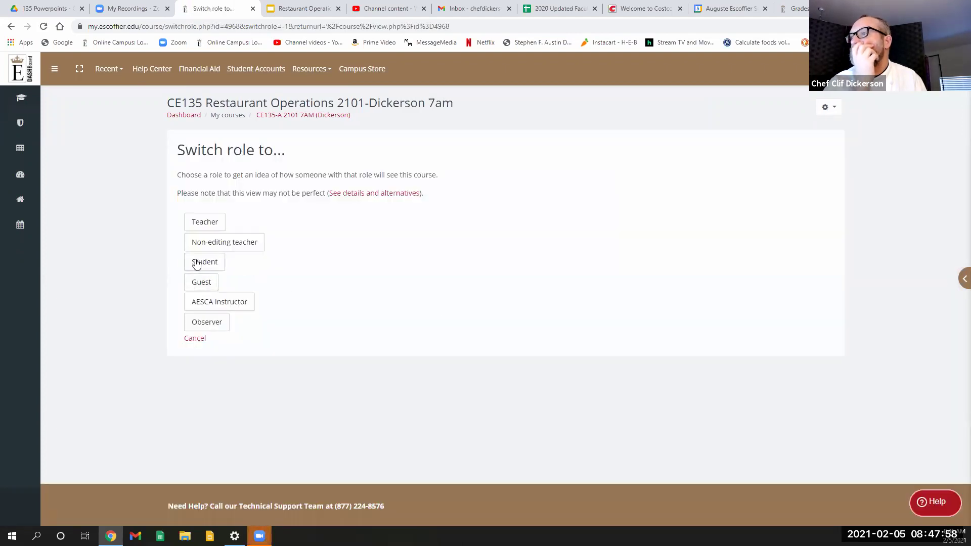
pyautogui.click(197, 265)
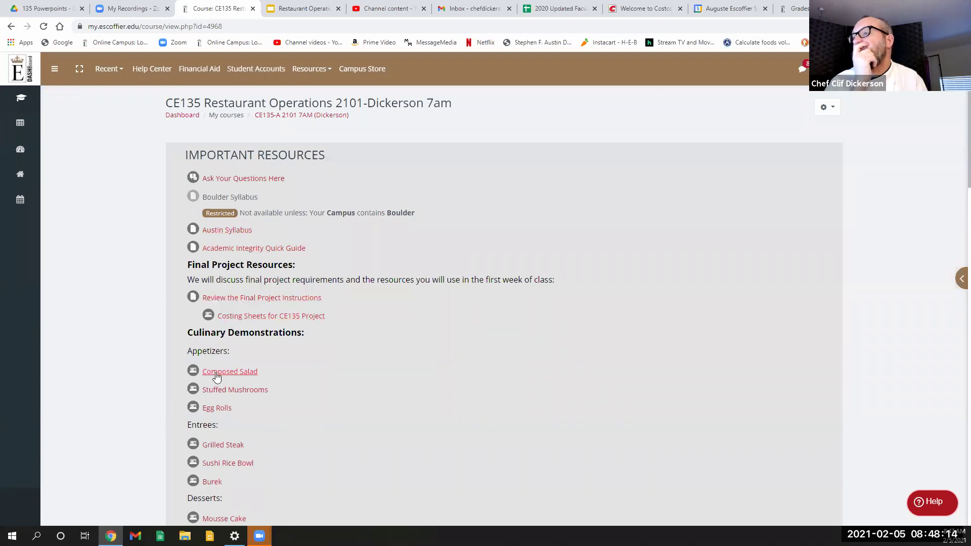
pyautogui.scroll(-4, 217, 377)
pyautogui.scroll(4, 217, 377)
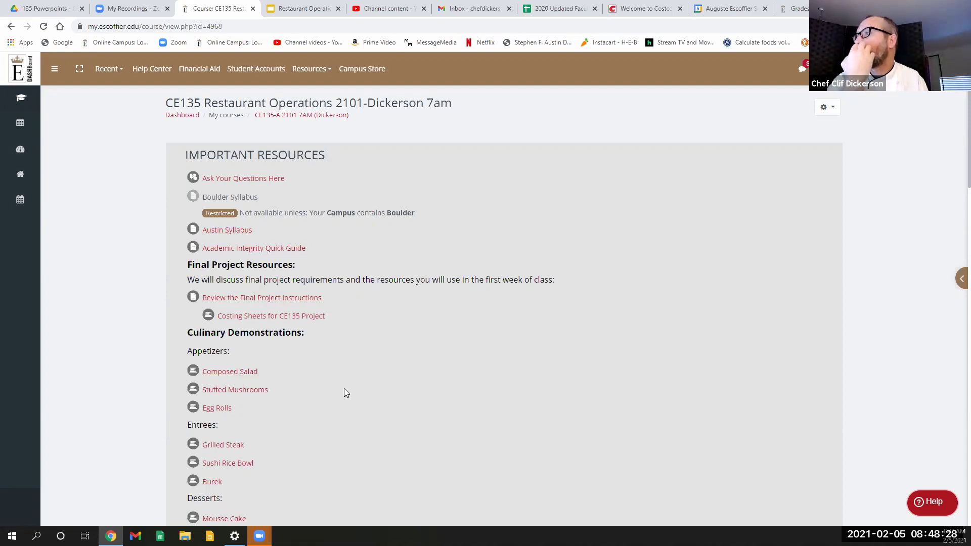
pyautogui.scroll(-2, 344, 393)
pyautogui.scroll(-2, 344, 389)
pyautogui.scroll(4, 343, 390)
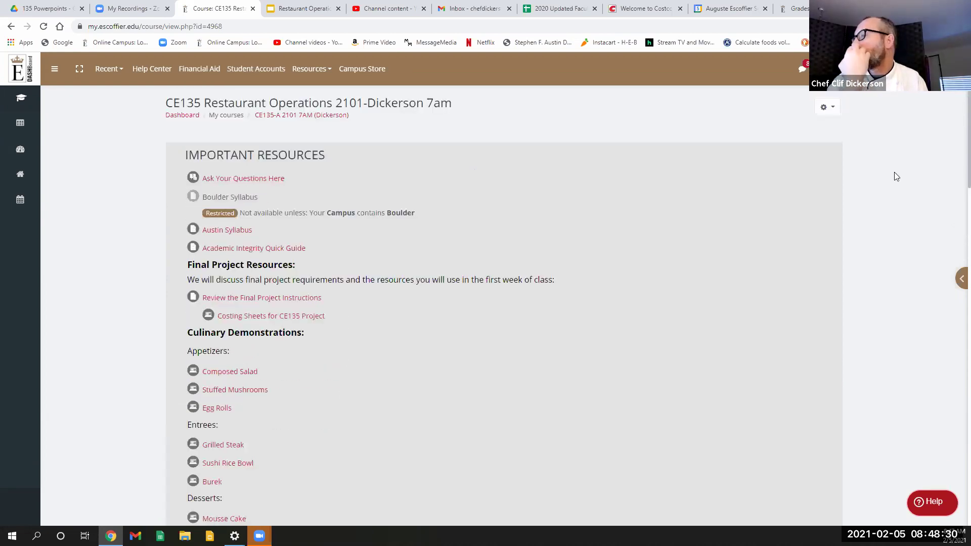
# Step: Check the course administration page available to the Student role, and return to the normal role
pyautogui.click(824, 107)
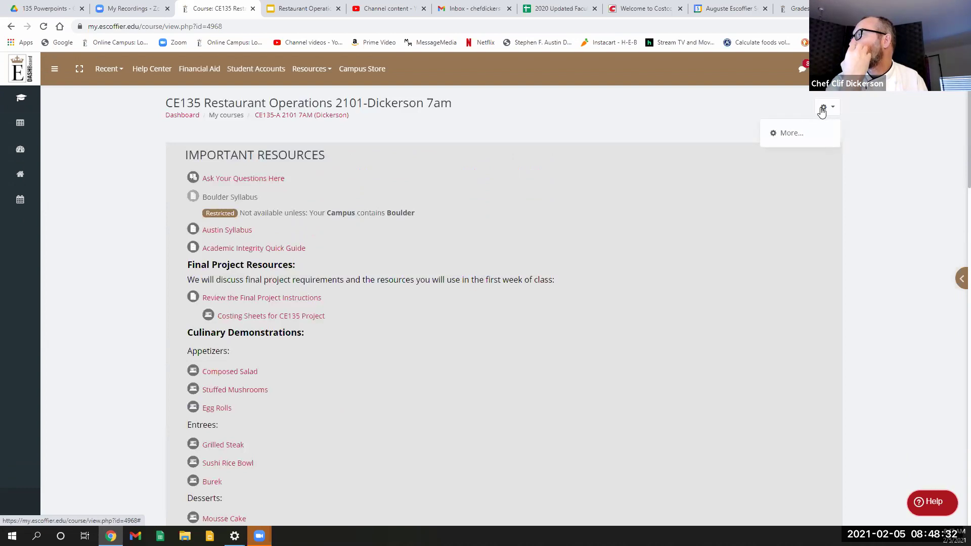
pyautogui.click(797, 135)
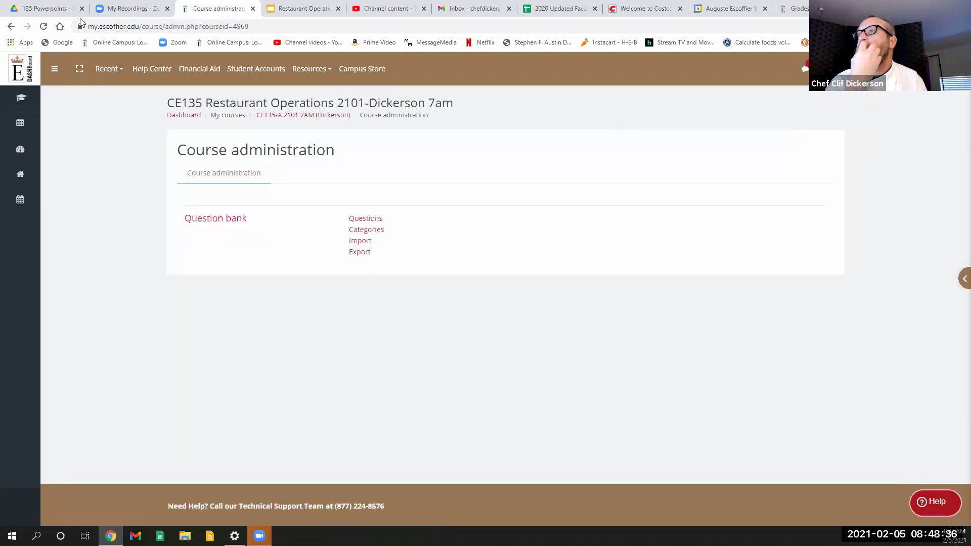
pyautogui.click(11, 27)
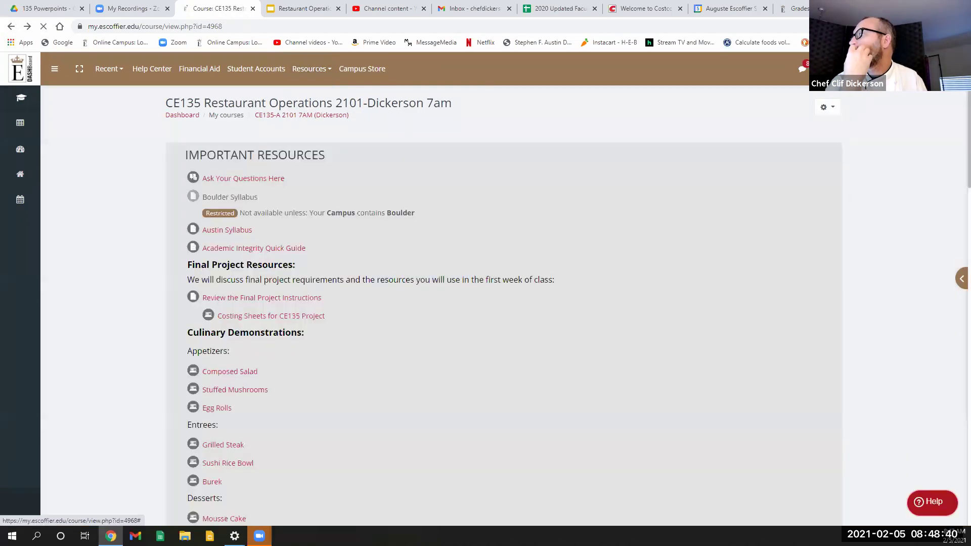
pyautogui.click(926, 68)
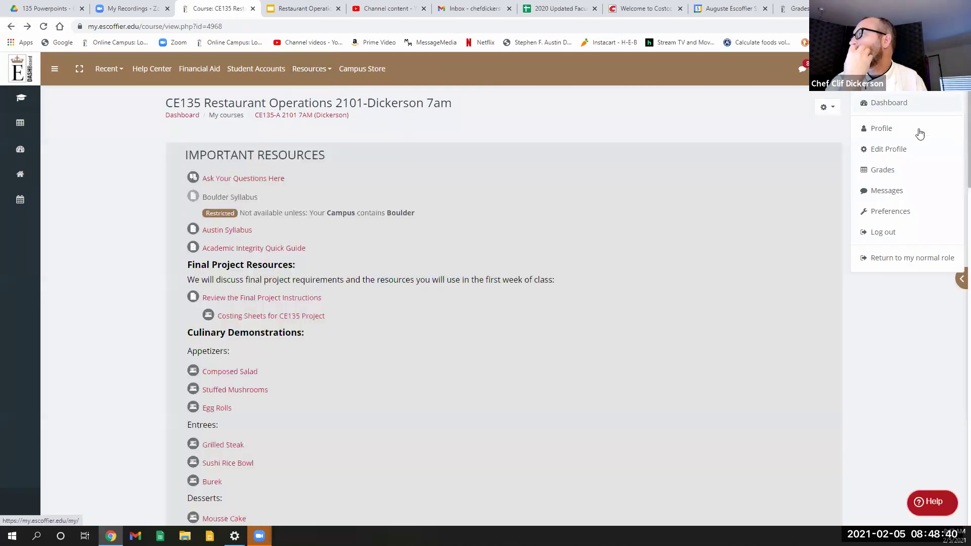
pyautogui.click(893, 262)
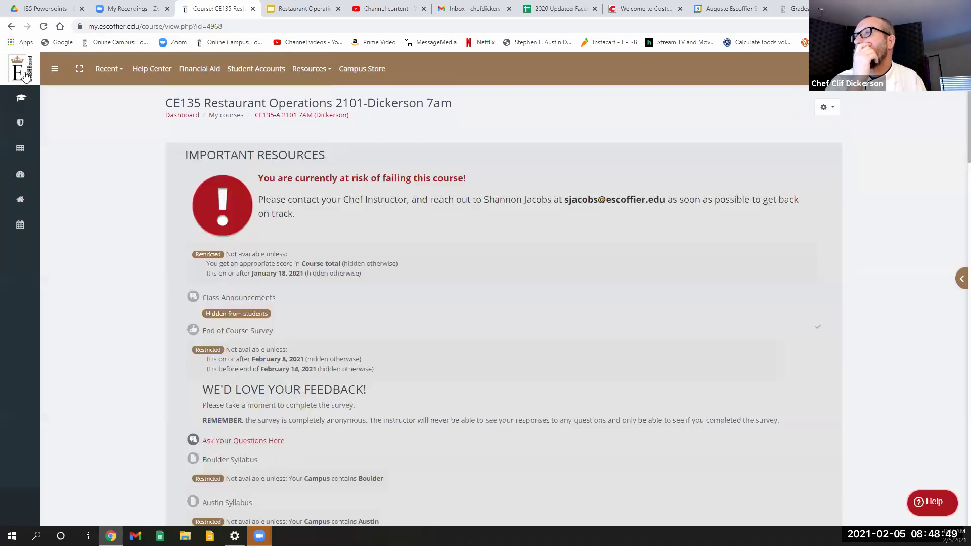
# Step: Open the dashboard and filter the course overview to Preview courses
pyautogui.click(25, 76)
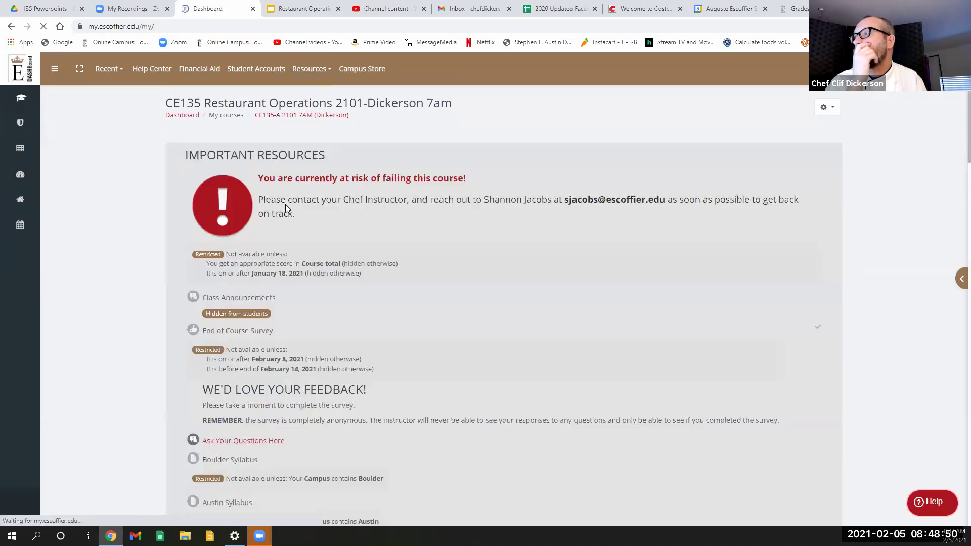
pyautogui.click(225, 253)
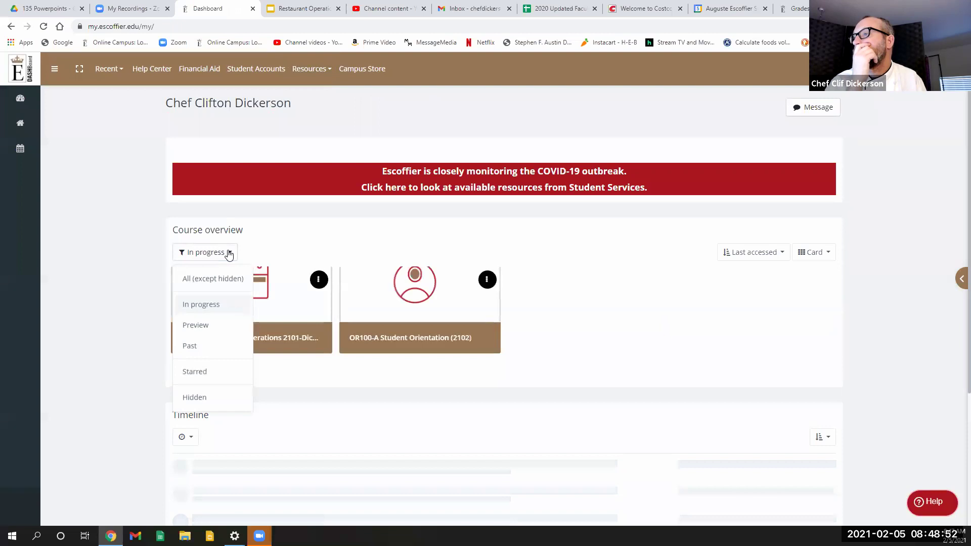
pyautogui.click(210, 327)
pyautogui.click(218, 261)
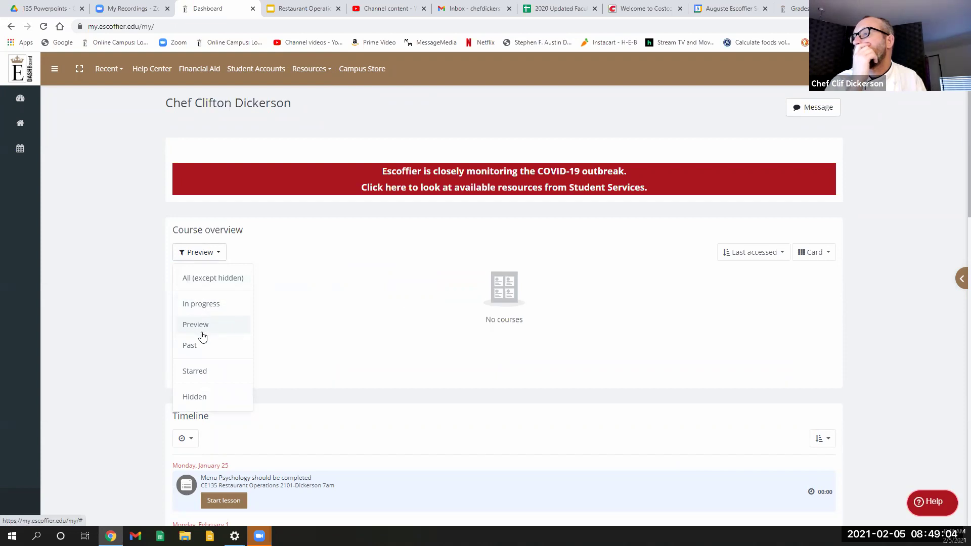
pyautogui.click(201, 331)
# Step: Filter the course overview to hidden courses and unhide OR100-A Student Orientation (2008)
pyautogui.click(215, 259)
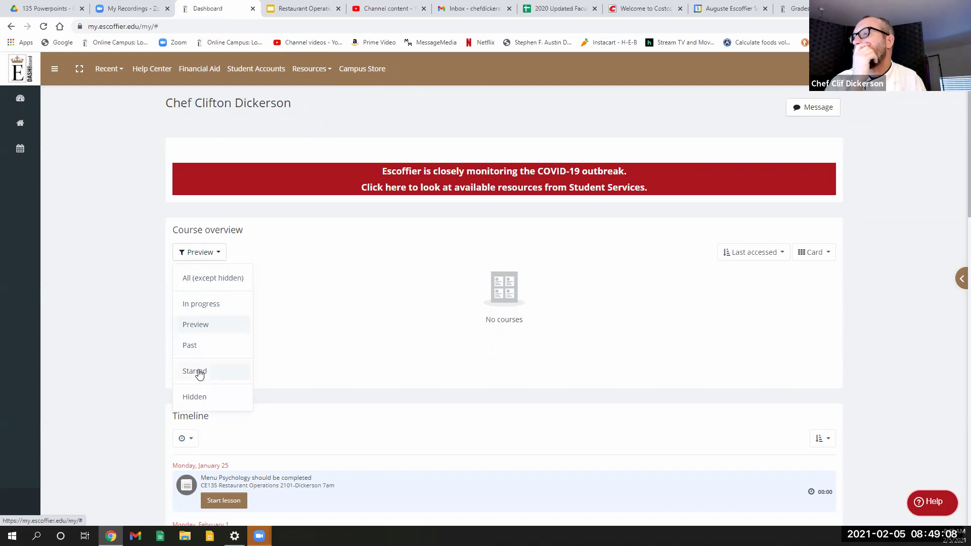
pyautogui.click(195, 398)
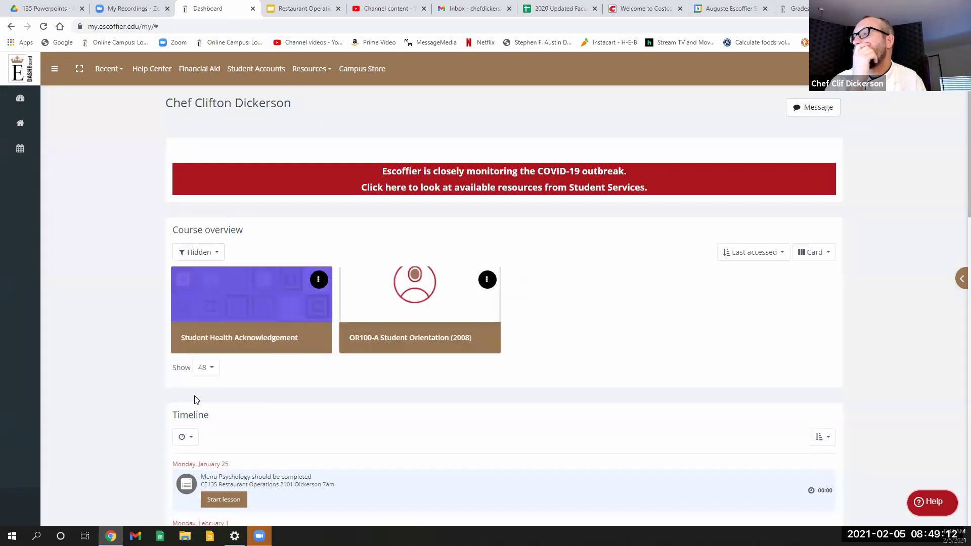
pyautogui.click(487, 281)
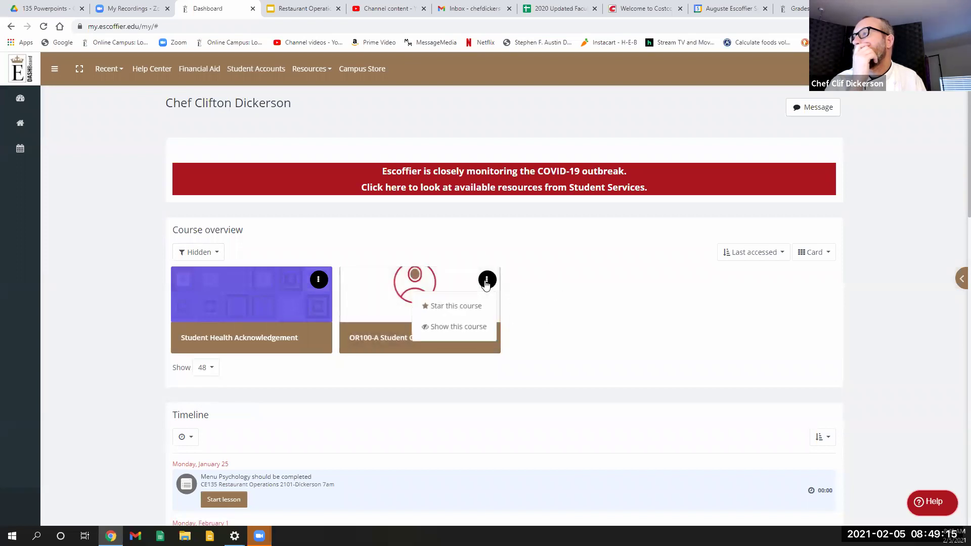
pyautogui.click(464, 331)
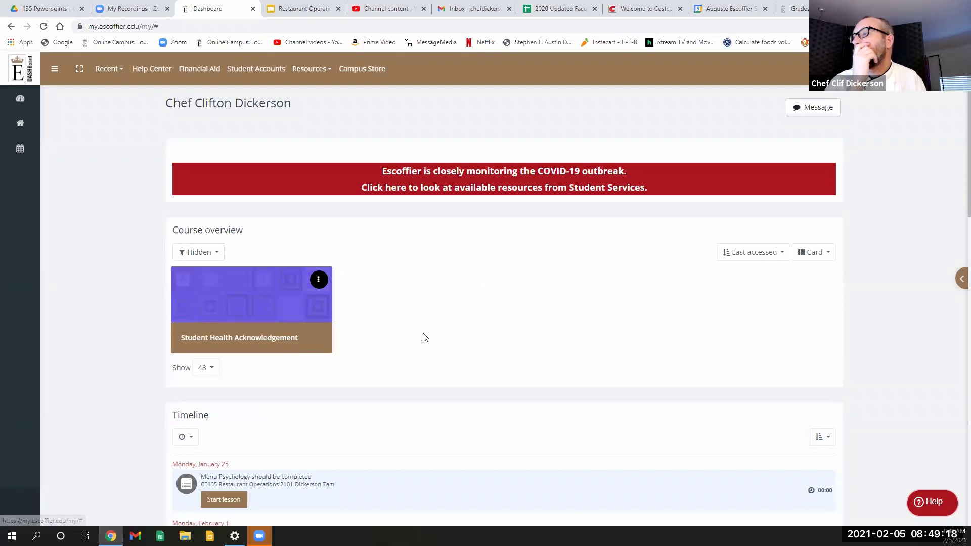
# Step: Check the course options of the hidden Student Health Acknowledgement course and the available course overview filters
pyautogui.click(319, 281)
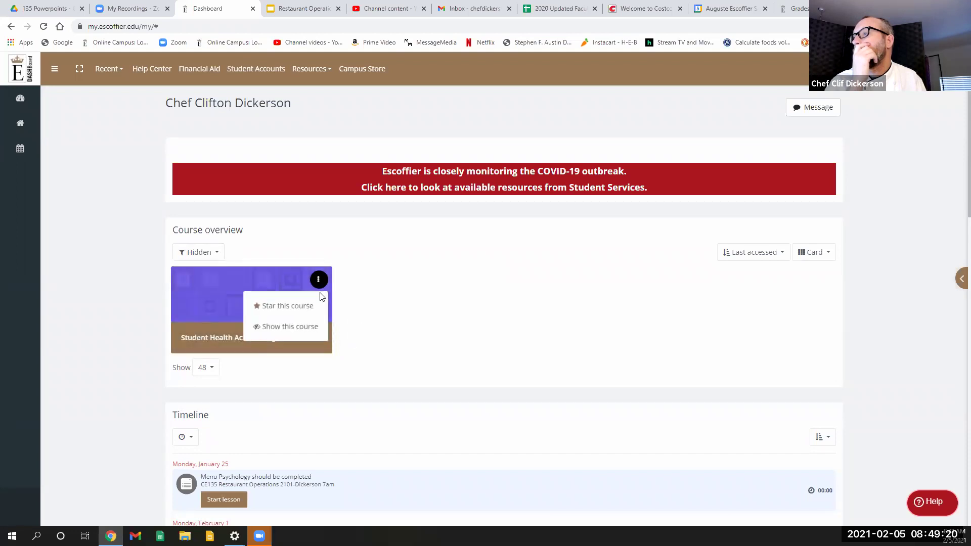
pyautogui.click(258, 244)
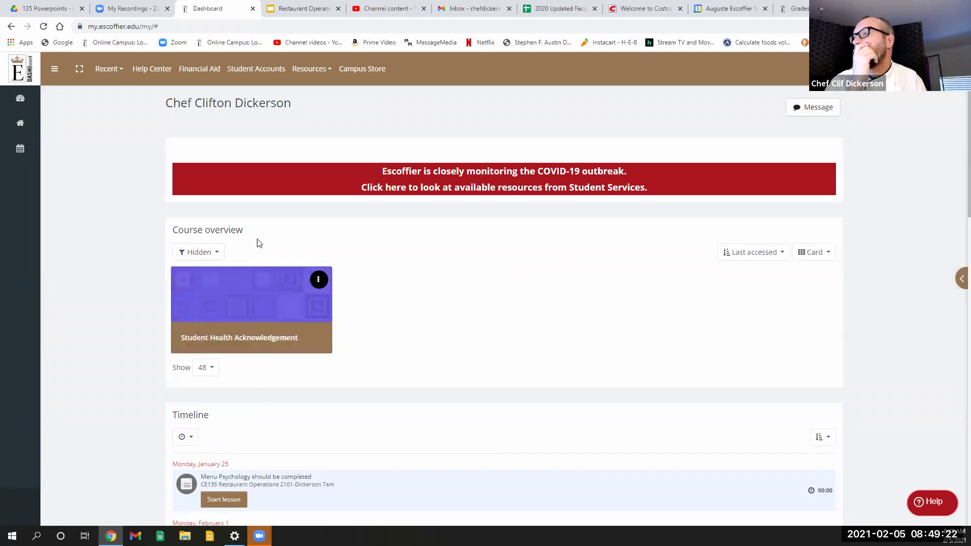
pyautogui.click(214, 257)
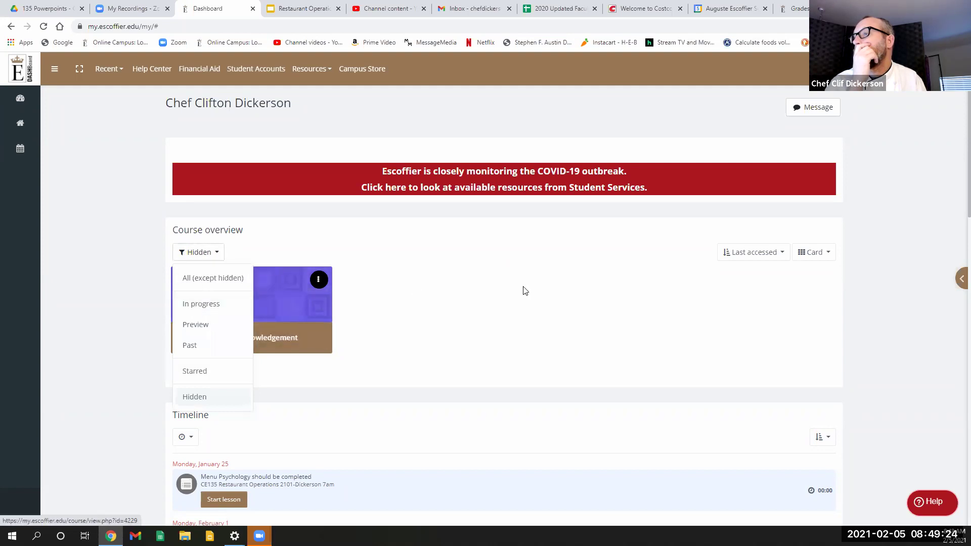
pyautogui.click(522, 289)
# Step: Check the Preview courses once more and set the course overview filter to In progress
pyautogui.click(218, 257)
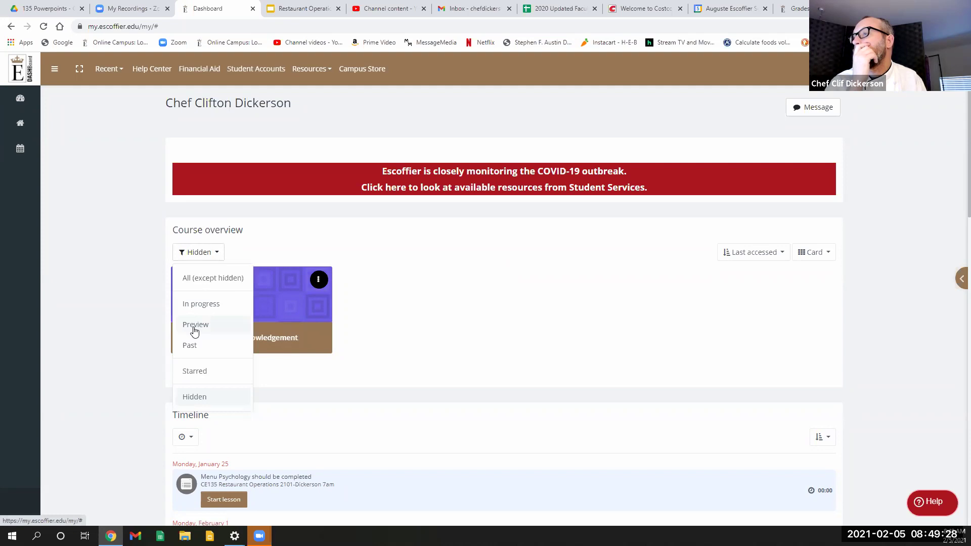
pyautogui.click(195, 327)
pyautogui.click(202, 258)
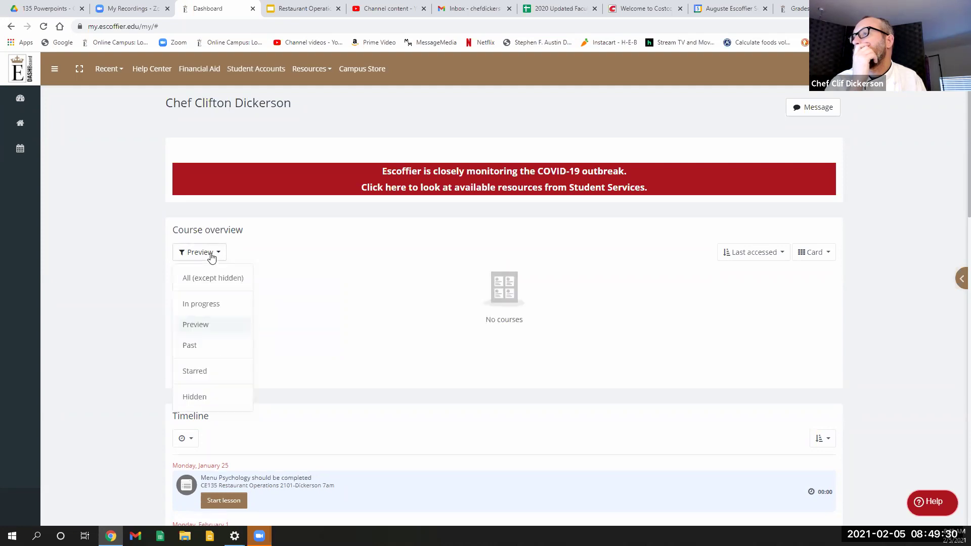
pyautogui.click(200, 304)
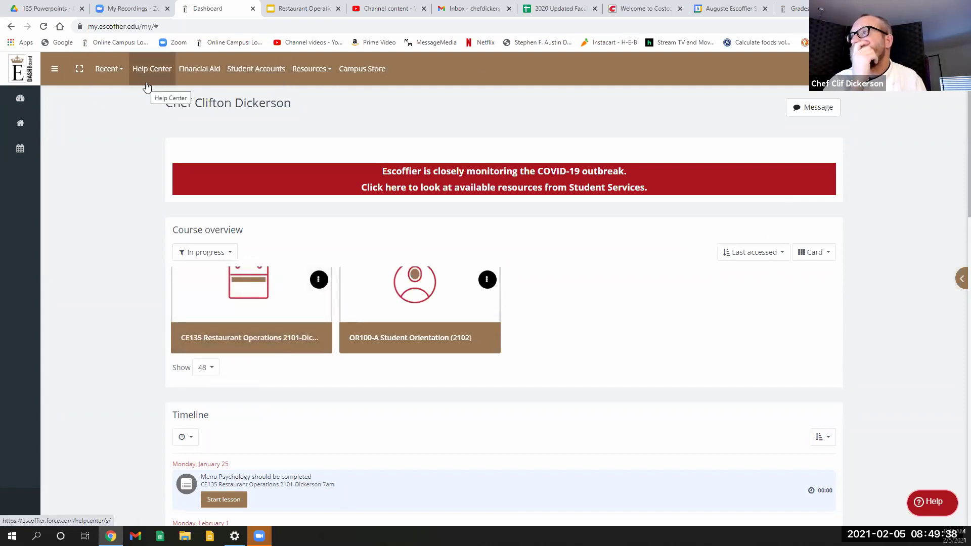
# Step: Open the CE135 Restaurant Operations 2101 7am course and check the access restrictions of the End of Course Survey
pyautogui.click(221, 282)
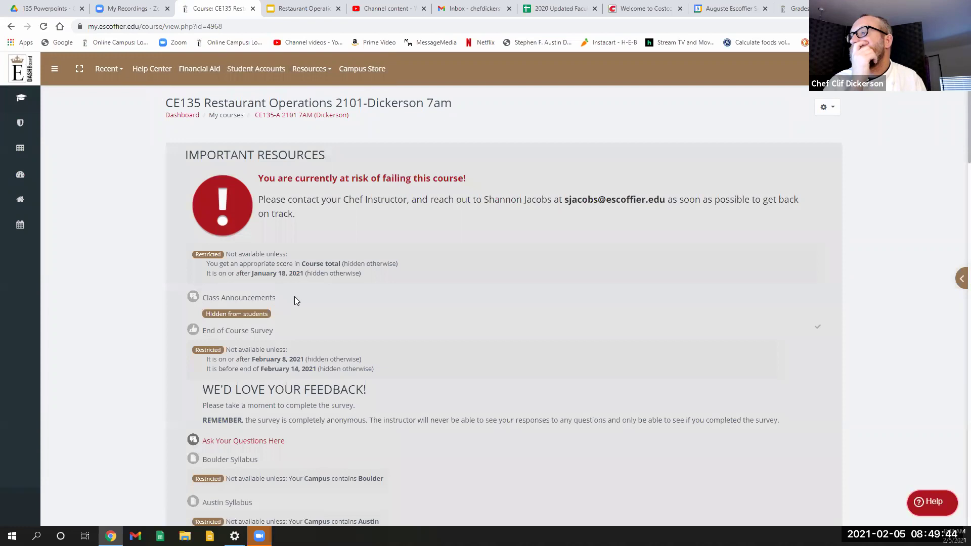
pyautogui.scroll(-2, 295, 298)
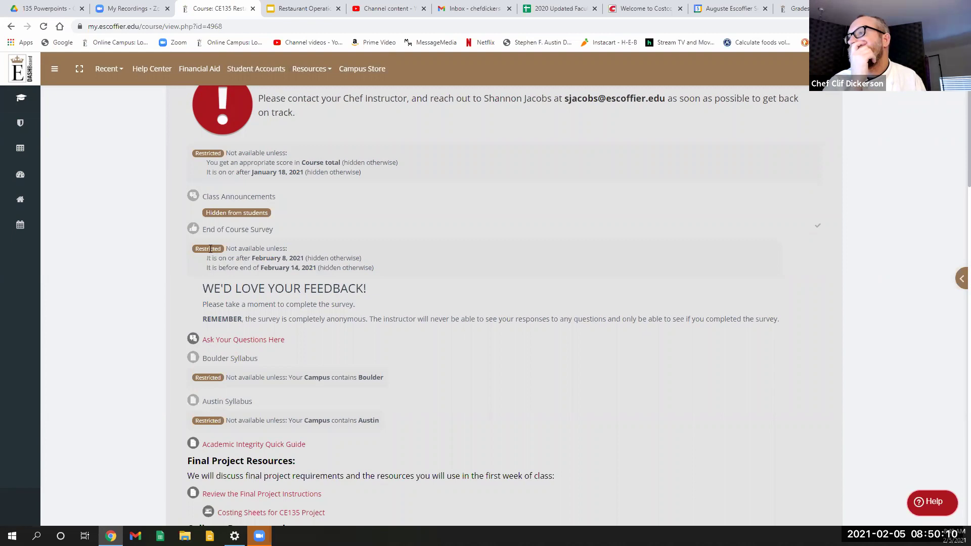
pyautogui.scroll(2, 817, 156)
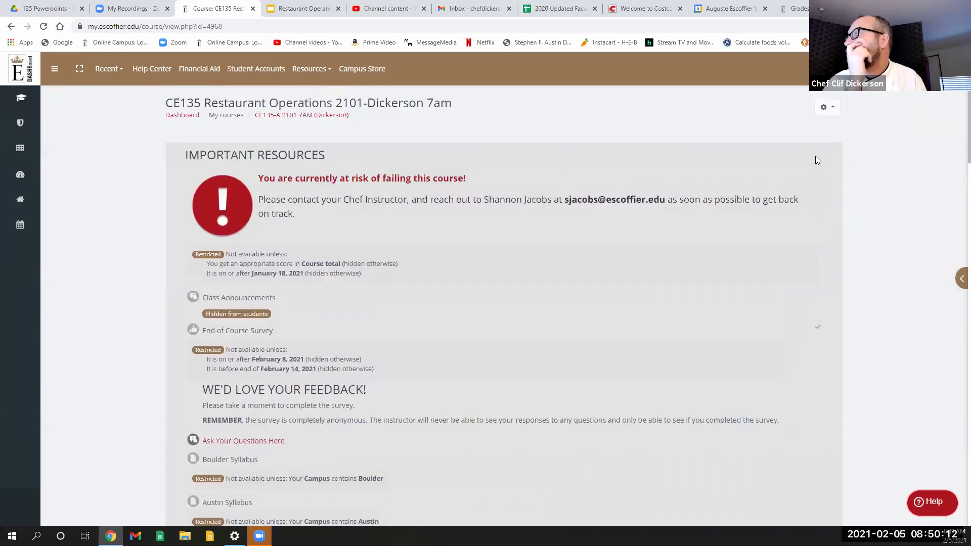
# Step: Turn course editing on to check the End of Course Survey's edit options, and turn editing off again
pyautogui.click(830, 107)
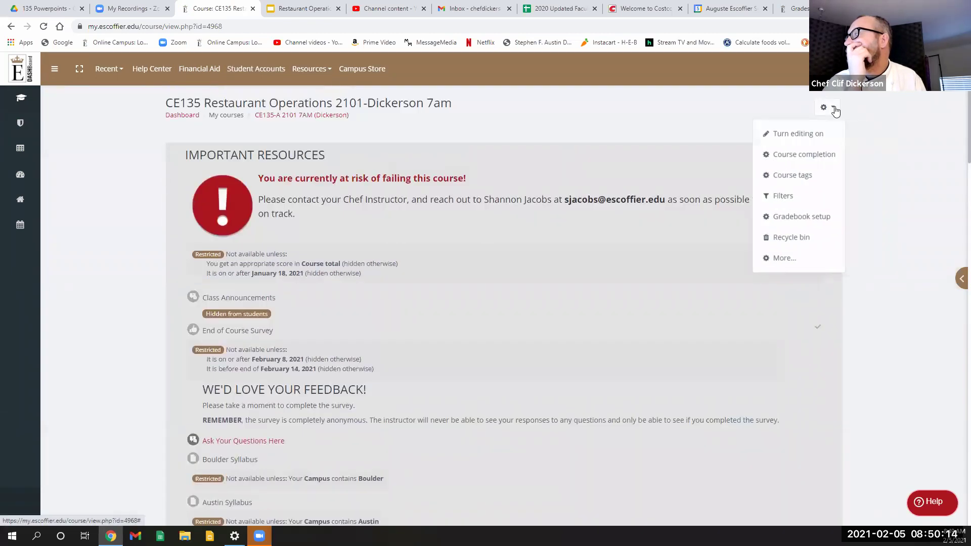
pyautogui.click(804, 134)
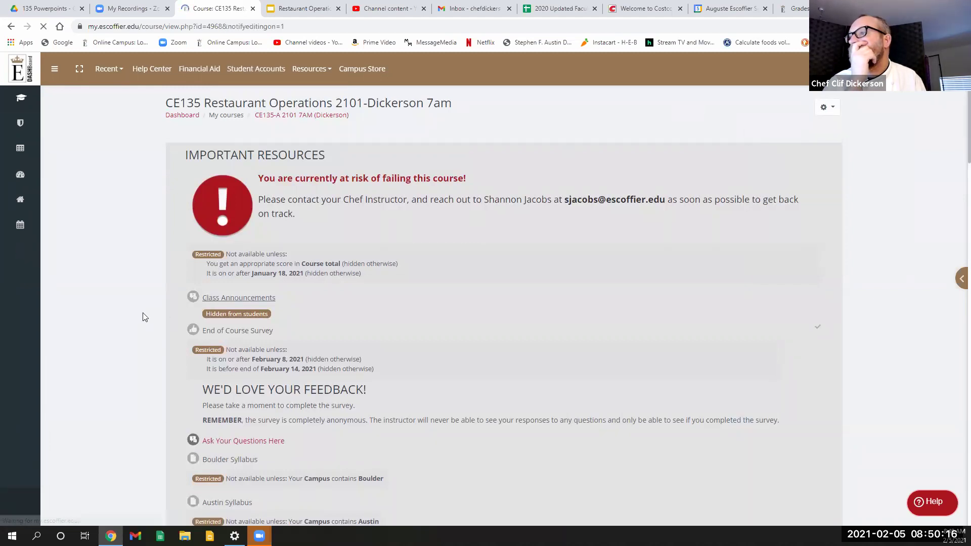
pyautogui.scroll(-2, 193, 338)
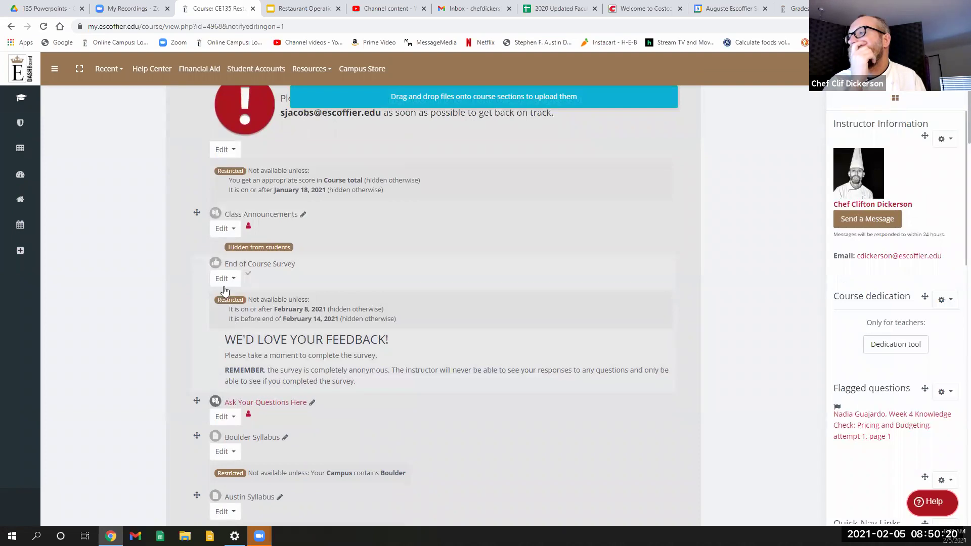
pyautogui.click(230, 280)
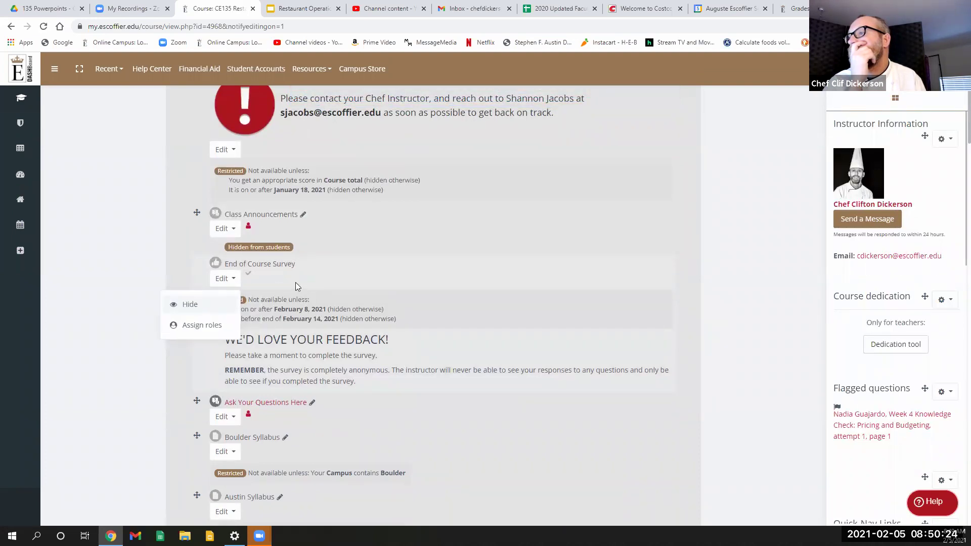
pyautogui.click(295, 282)
pyautogui.doubleClick(228, 302)
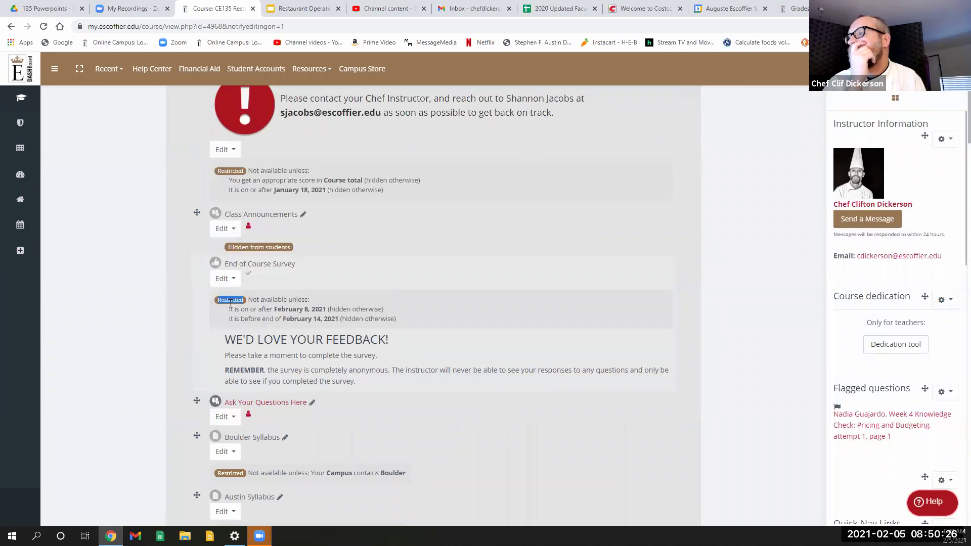
pyautogui.scroll(2, 570, 303)
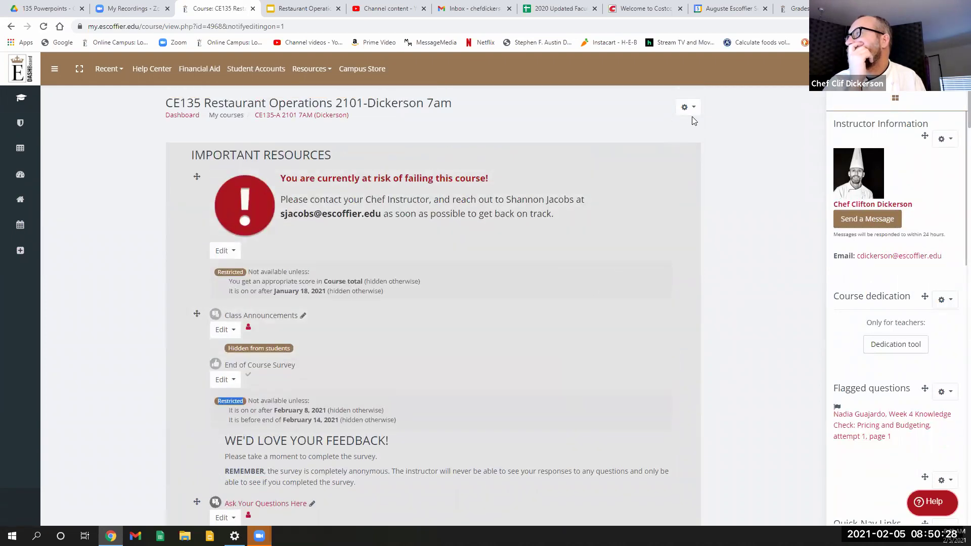
pyautogui.click(685, 108)
pyautogui.click(660, 133)
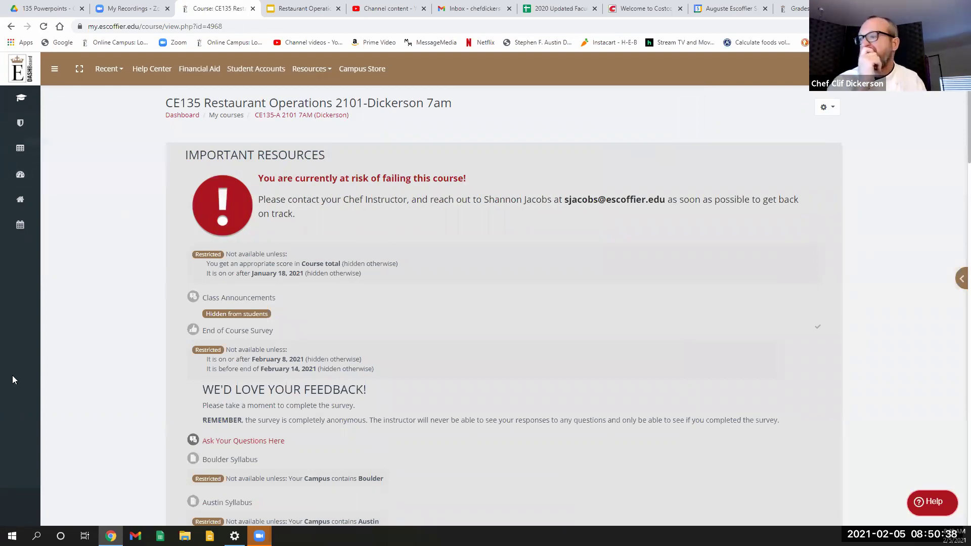
pyautogui.scroll(-4, 225, 316)
pyautogui.scroll(-4, 225, 316)
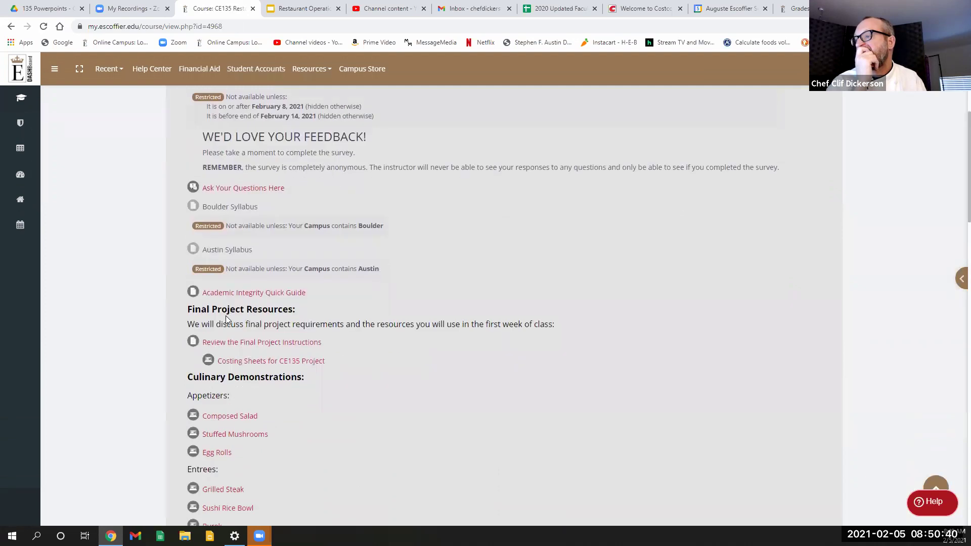
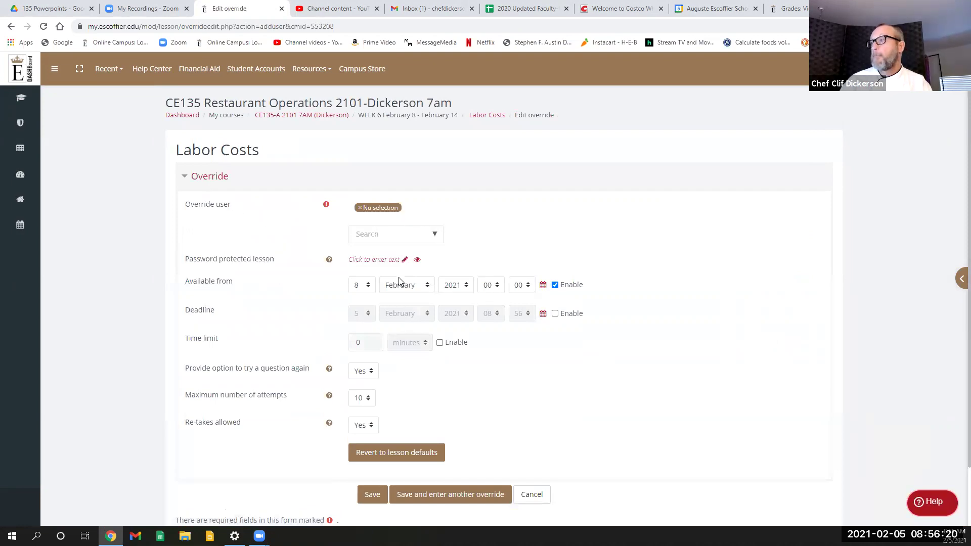
# Step: Save a Labor Costs override making the lesson available from 5 February 2021 for the first student in the user list
pyautogui.click(365, 286)
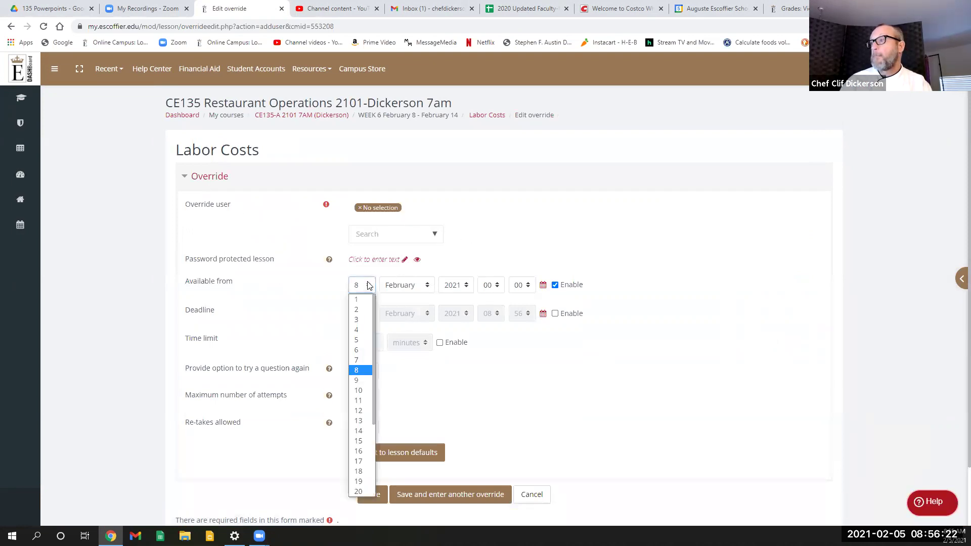
pyautogui.click(357, 341)
pyautogui.click(435, 238)
pyautogui.click(397, 261)
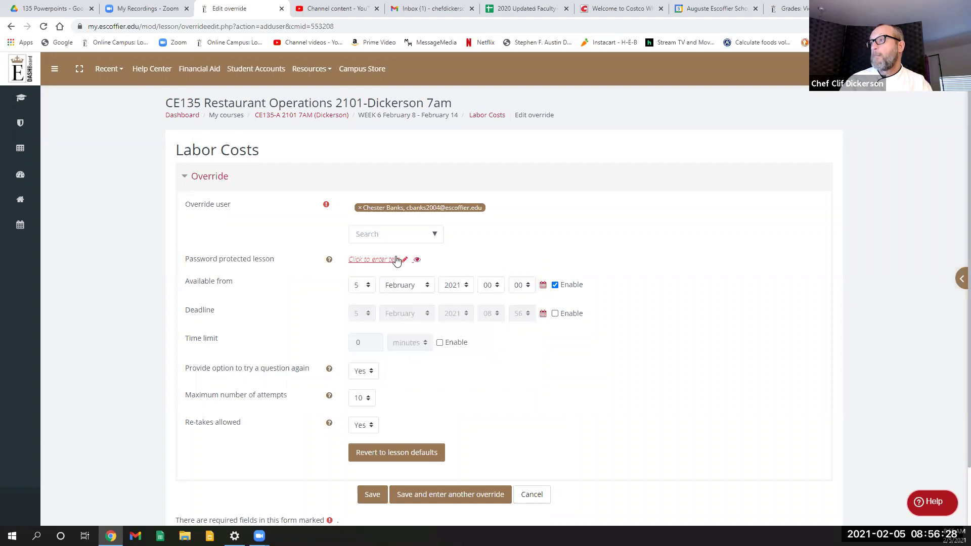
pyautogui.click(434, 500)
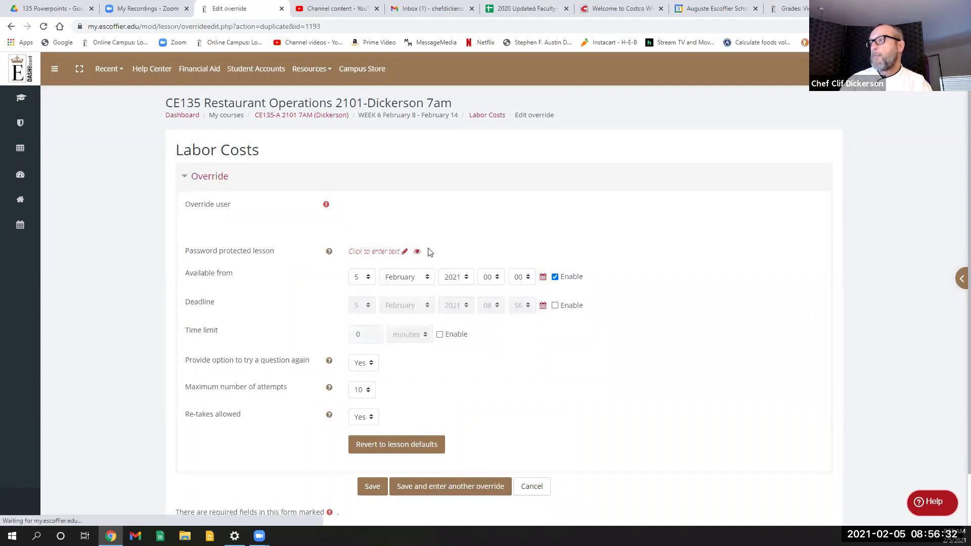
# Step: Save Labor Costs overrides with the same 5 February 2021 availability for the second and third students in the user list
pyautogui.click(434, 234)
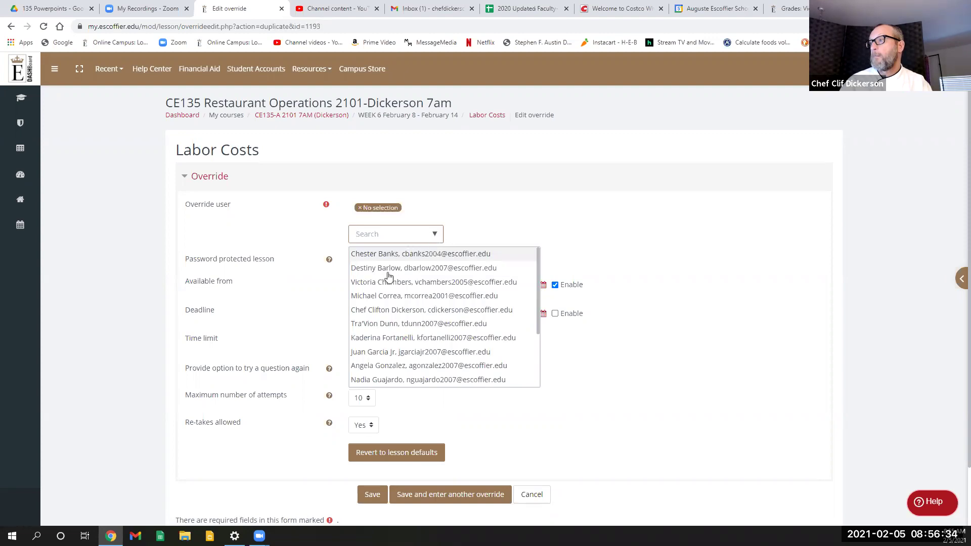
pyautogui.click(388, 269)
pyautogui.click(415, 496)
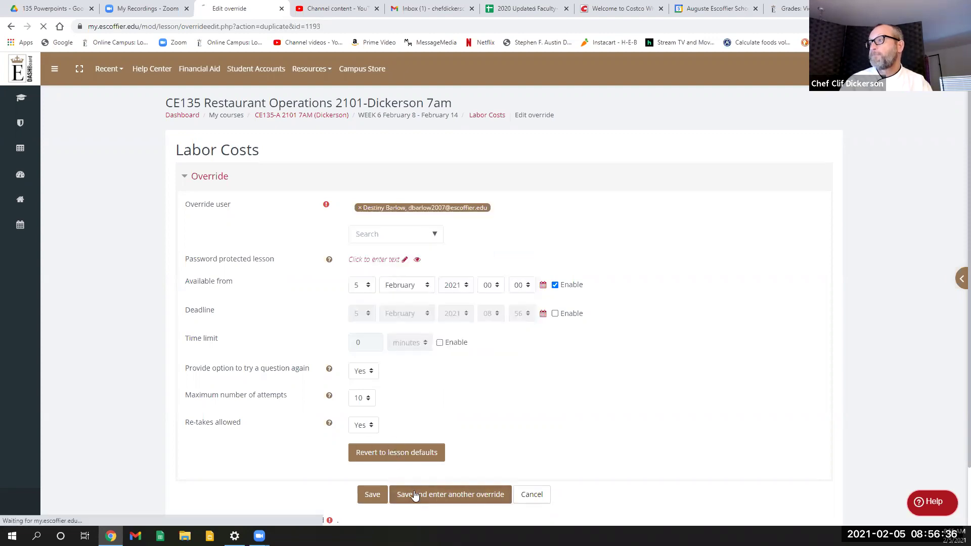
pyautogui.click(436, 236)
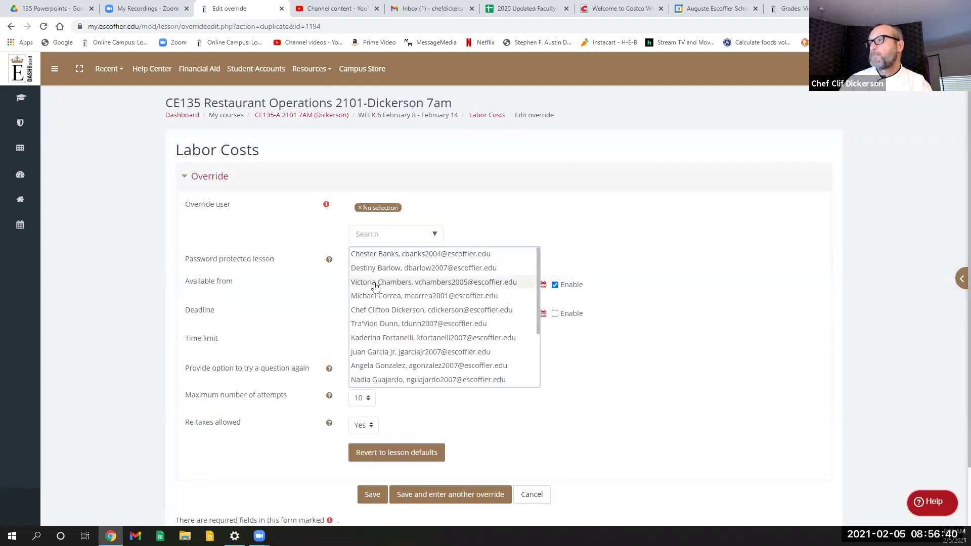
pyautogui.click(375, 283)
pyautogui.click(453, 495)
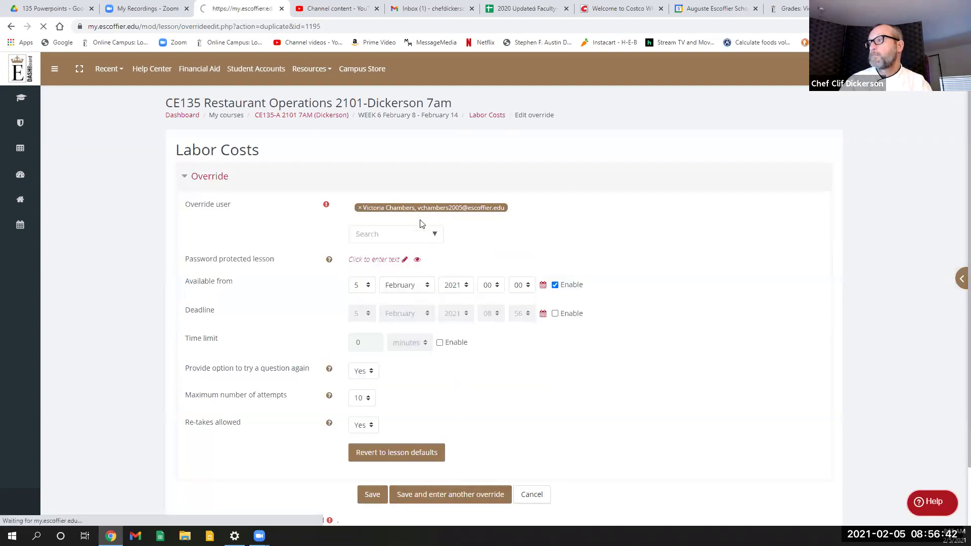
# Step: Save Labor Costs overrides available from 5 February 2021 for the fourth and sixth users listed, skipping the instructor
pyautogui.click(434, 236)
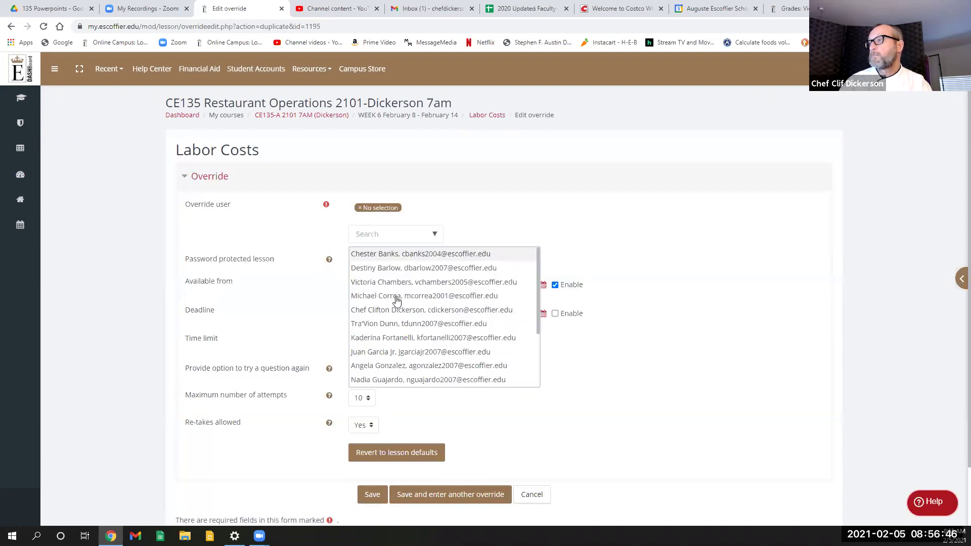
pyautogui.click(396, 298)
pyautogui.click(440, 495)
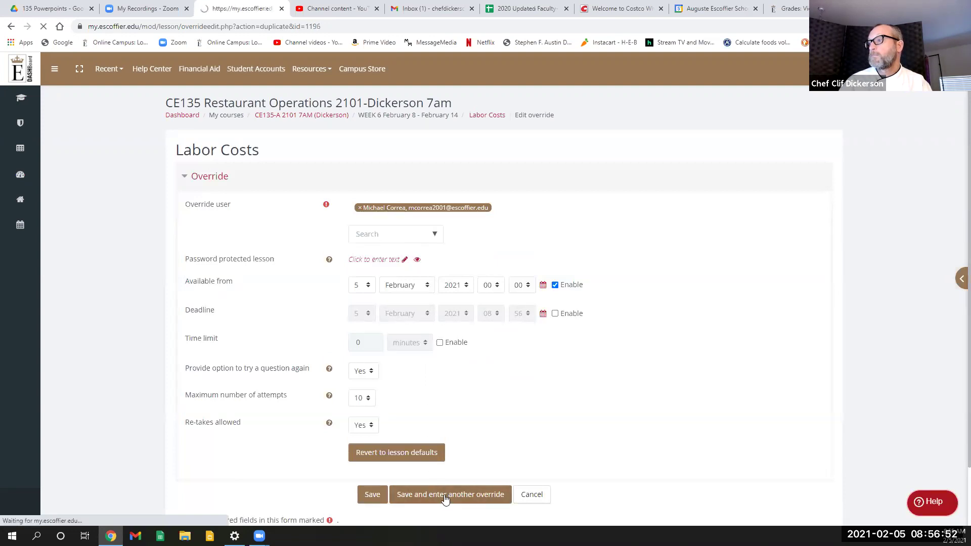
pyautogui.click(435, 235)
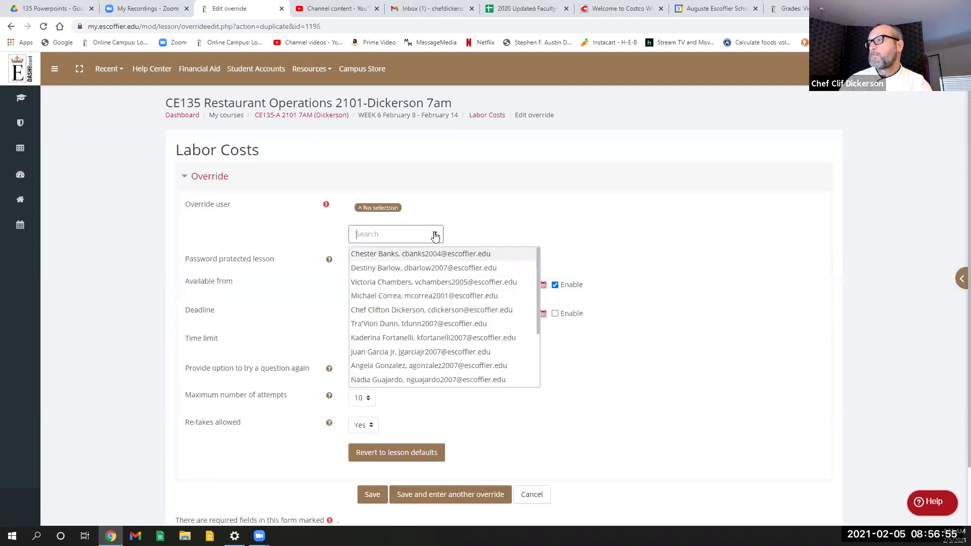
pyautogui.click(384, 325)
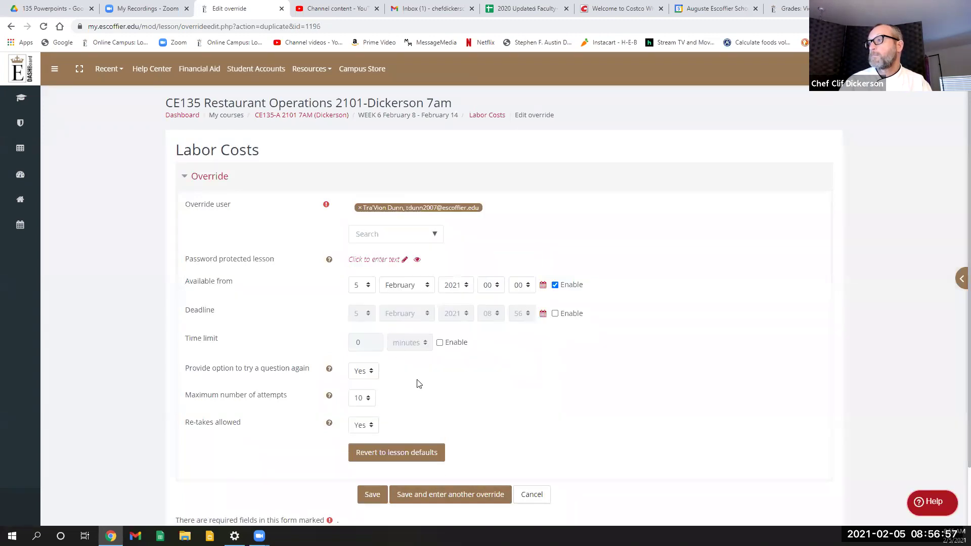
pyautogui.click(441, 501)
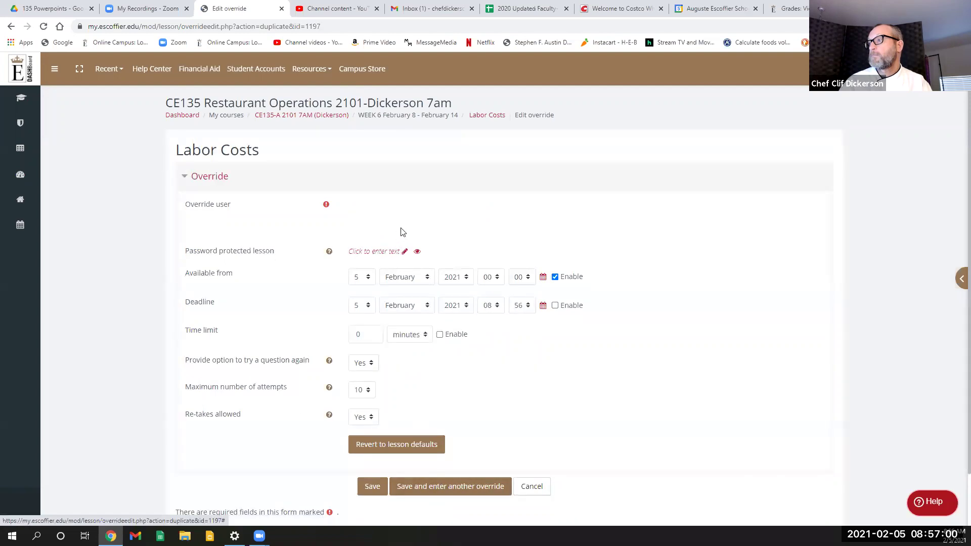
# Step: Save Labor Costs overrides available from 5 February 2021 for the seventh and eighth users in the list
pyautogui.click(436, 235)
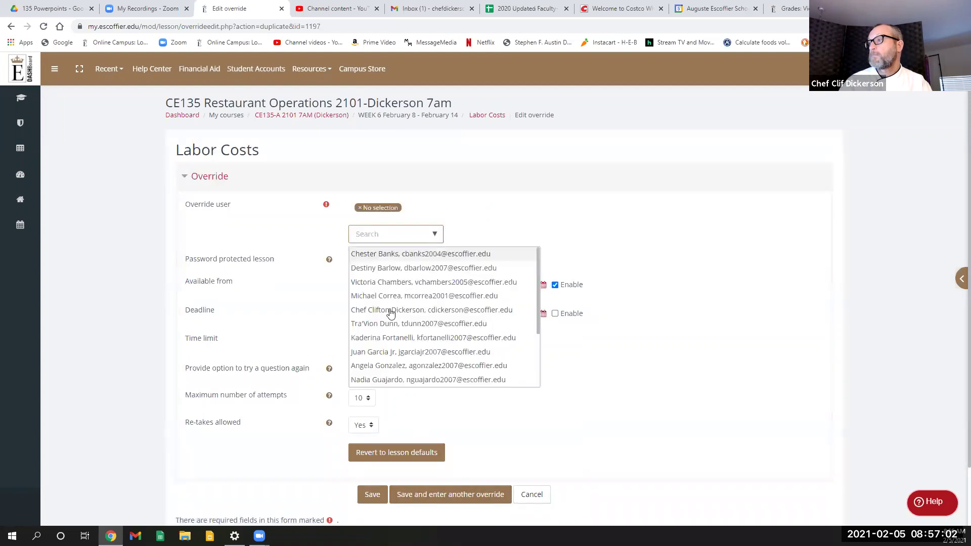
pyautogui.click(381, 338)
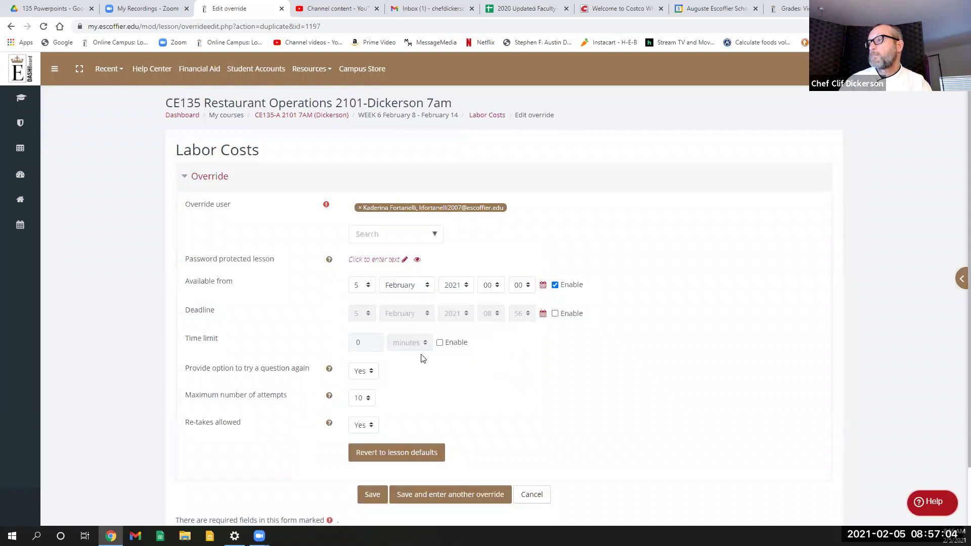
pyautogui.click(436, 496)
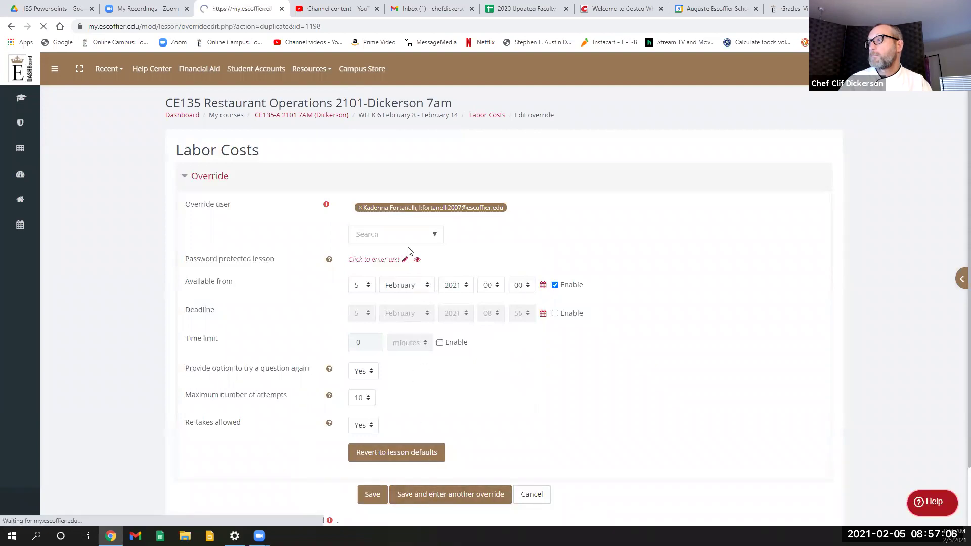
pyautogui.click(433, 236)
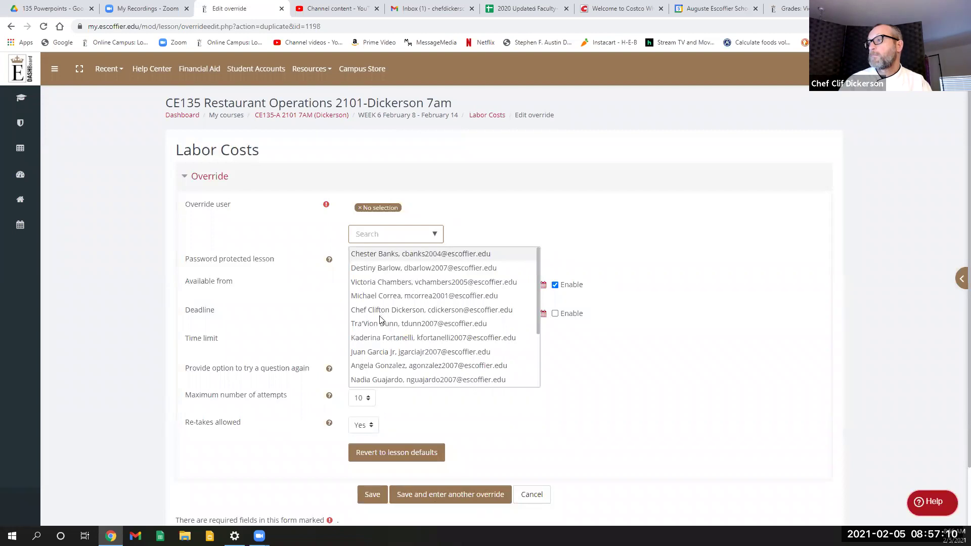
pyautogui.click(369, 352)
pyautogui.click(438, 495)
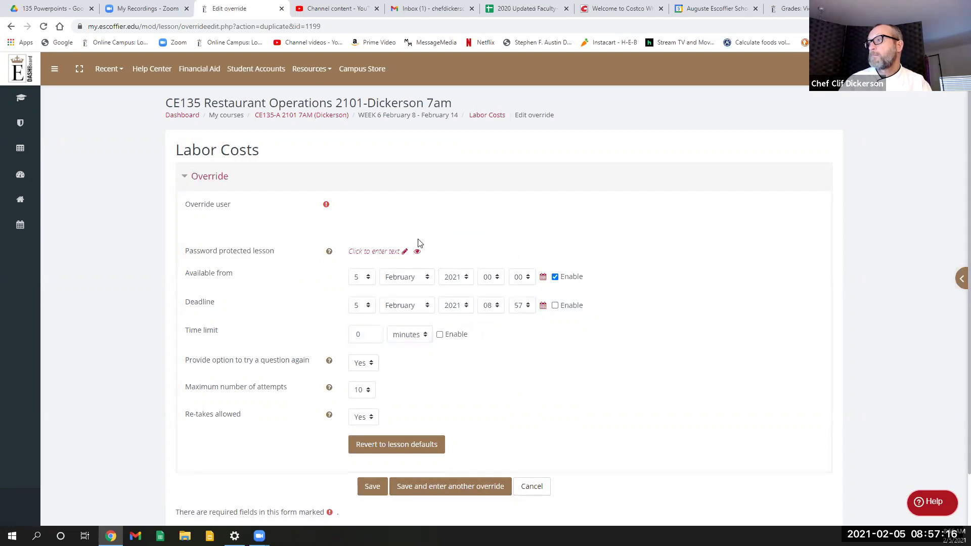
# Step: Save Labor Costs overrides available from 5 February 2021 for the ninth and tenth users in the list
pyautogui.click(432, 234)
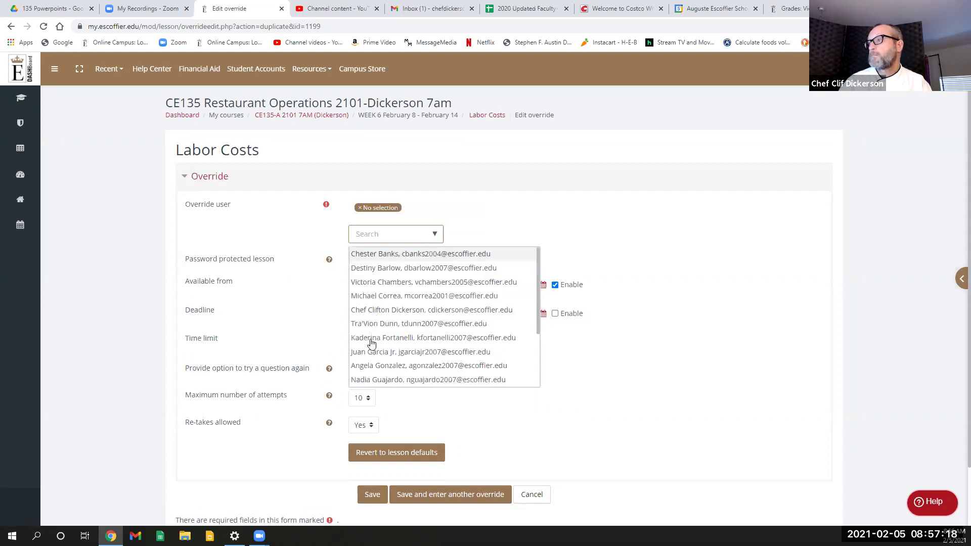
pyautogui.click(374, 366)
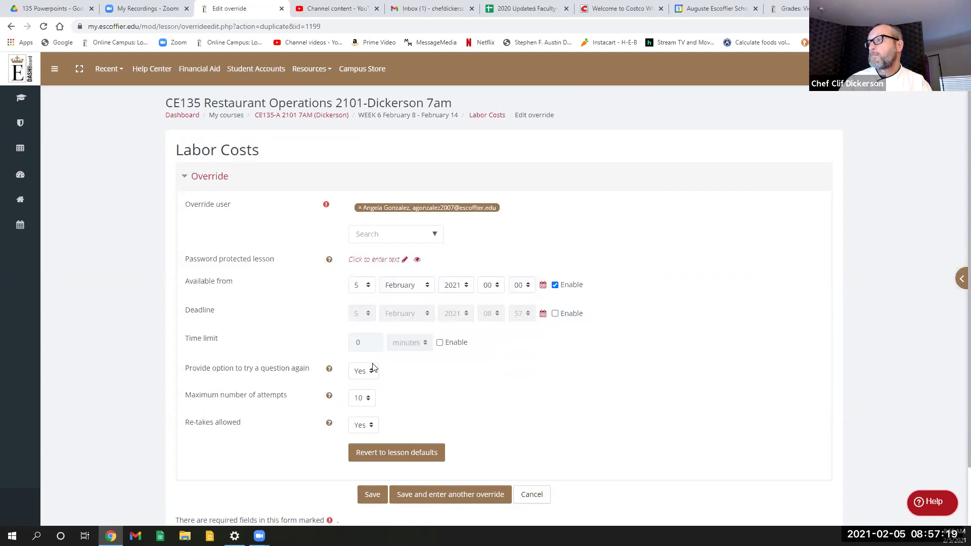
pyautogui.click(428, 494)
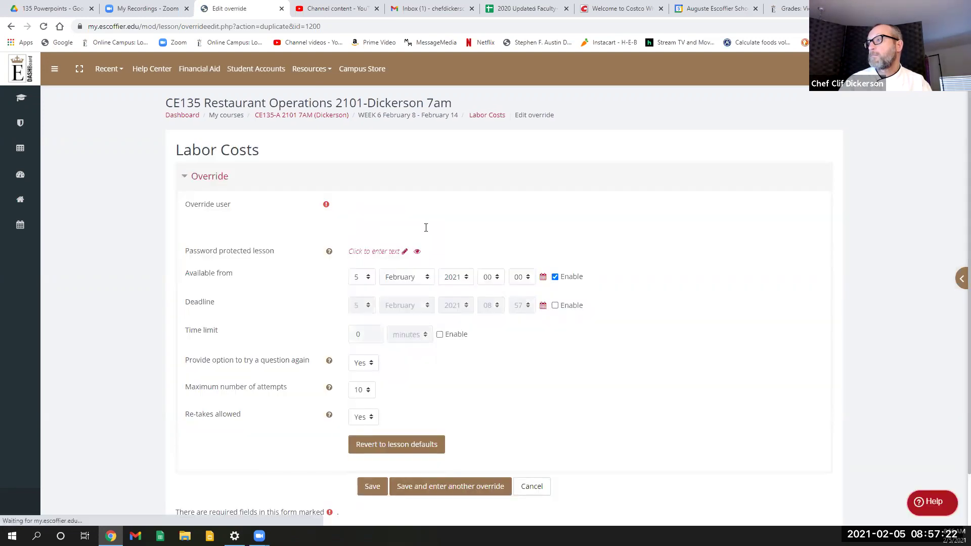
pyautogui.click(435, 235)
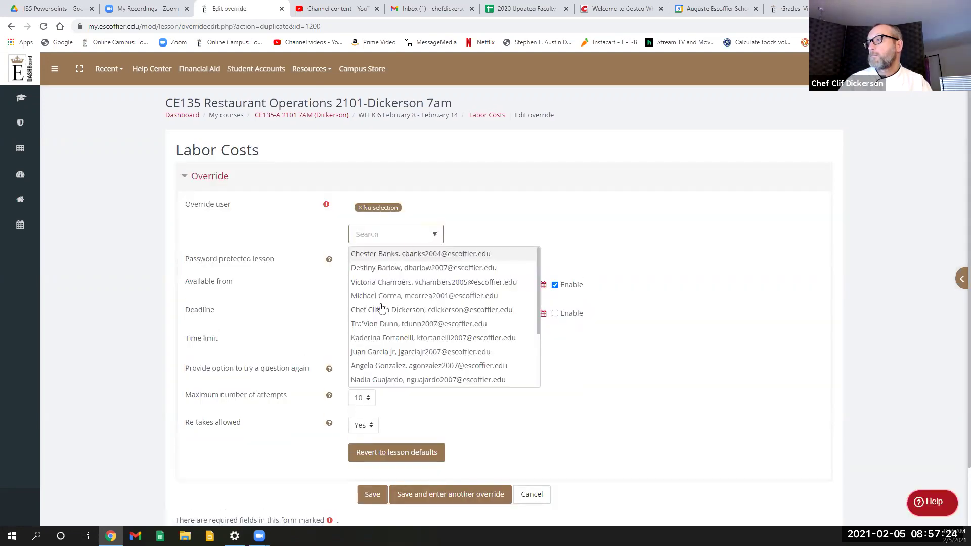
pyautogui.click(370, 383)
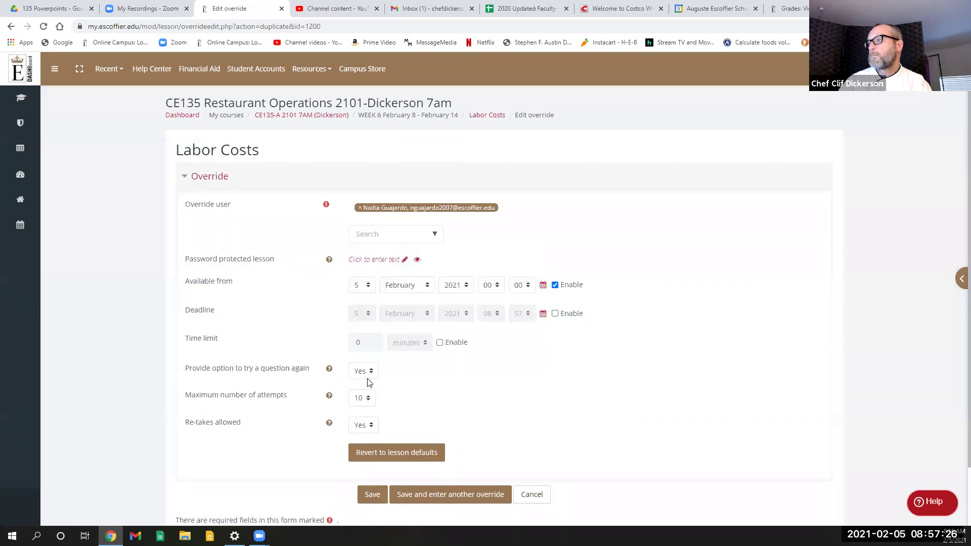
pyautogui.click(417, 498)
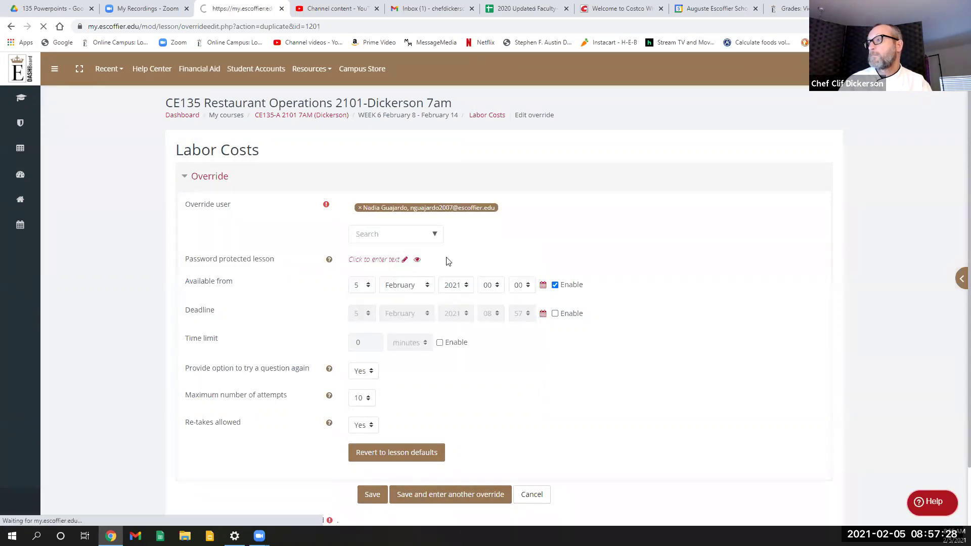
# Step: Save a Labor Costs override available from 5 February 2021 for the eleventh user in the list
pyautogui.click(433, 238)
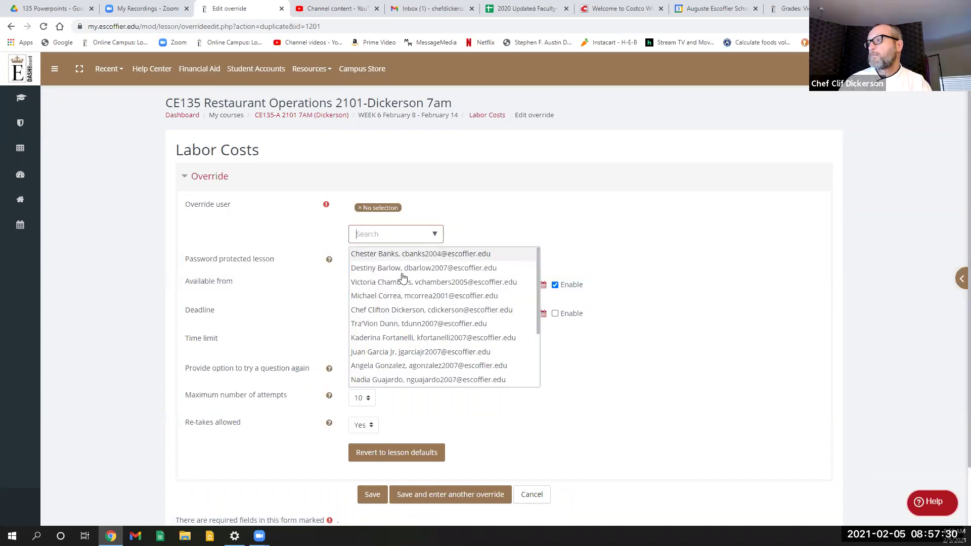
pyautogui.scroll(-3, 398, 322)
pyautogui.scroll(-1, 398, 321)
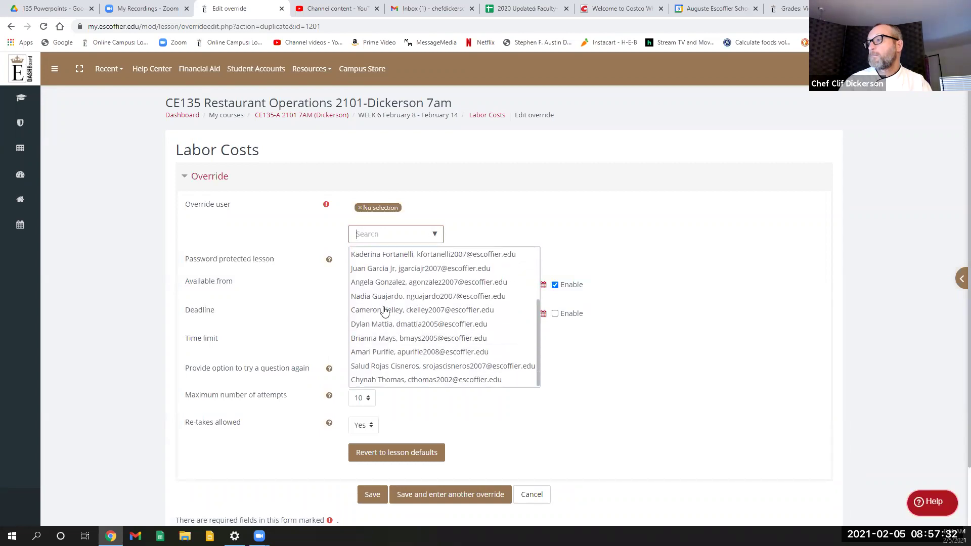
pyautogui.click(385, 310)
pyautogui.click(436, 501)
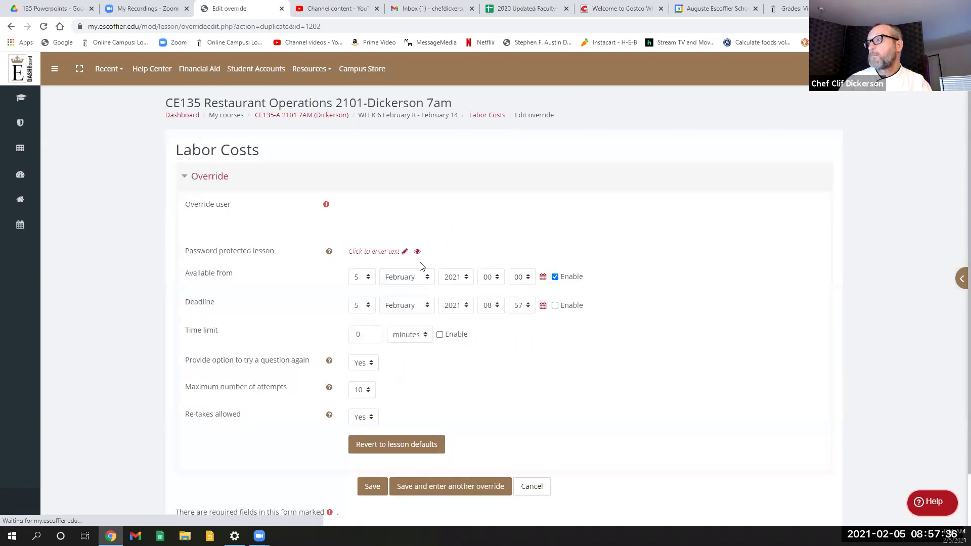
# Step: Save a Labor Costs override with the same 5 February 2021 availability for the twelfth user in the list
pyautogui.click(432, 237)
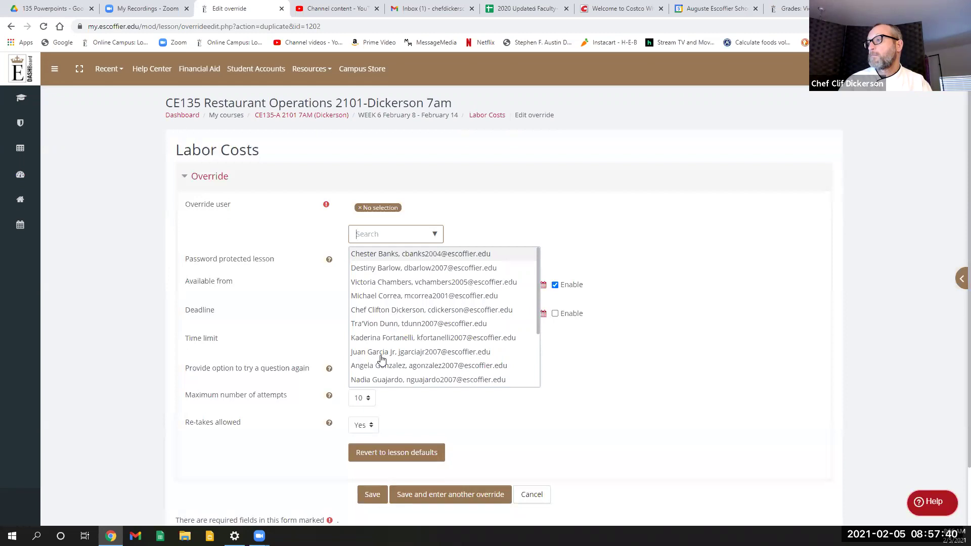
pyautogui.scroll(-2, 382, 360)
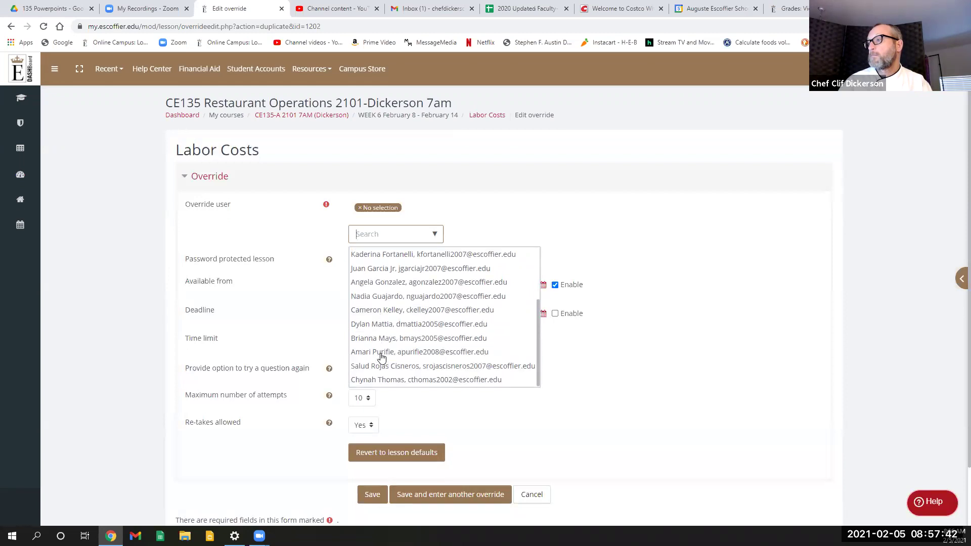
pyautogui.scroll(-2, 366, 323)
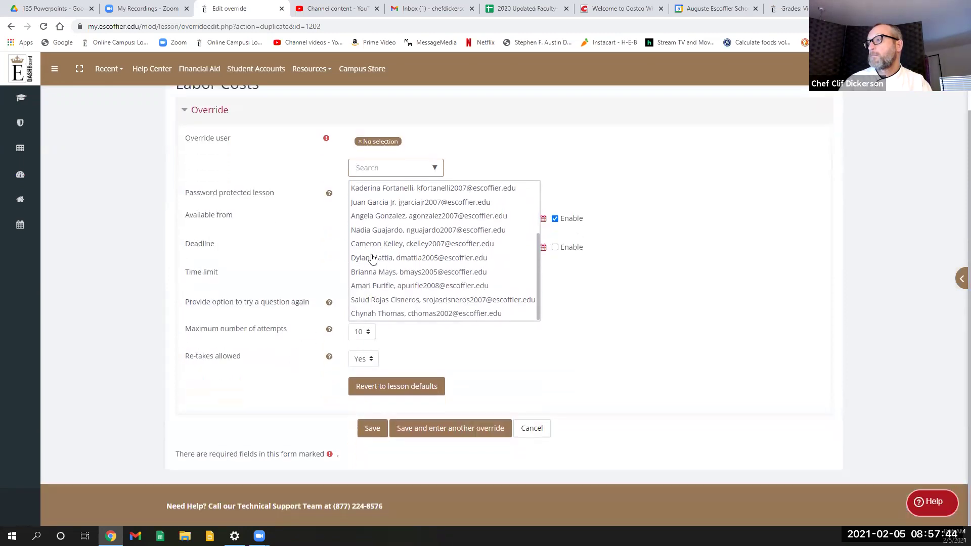
pyautogui.scroll(1, 387, 252)
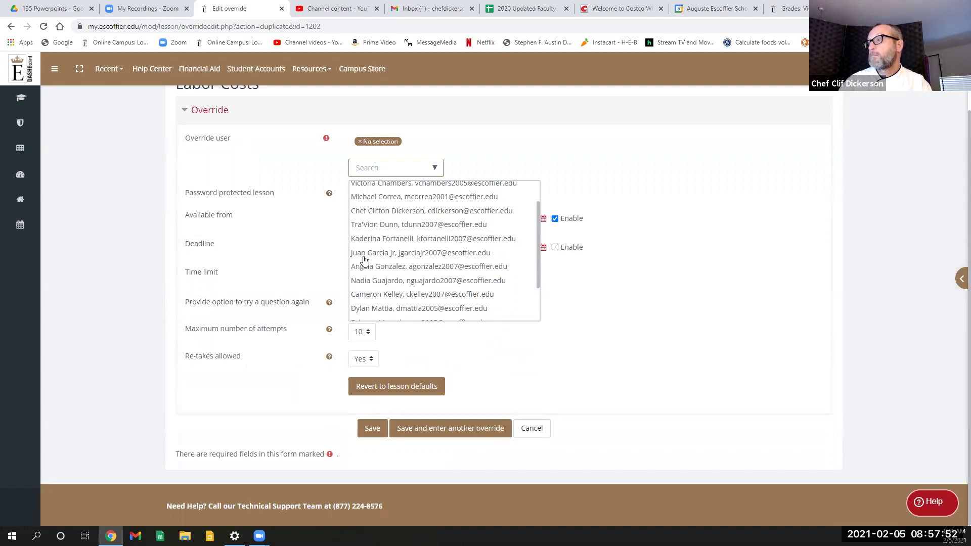
pyautogui.scroll(-1, 364, 261)
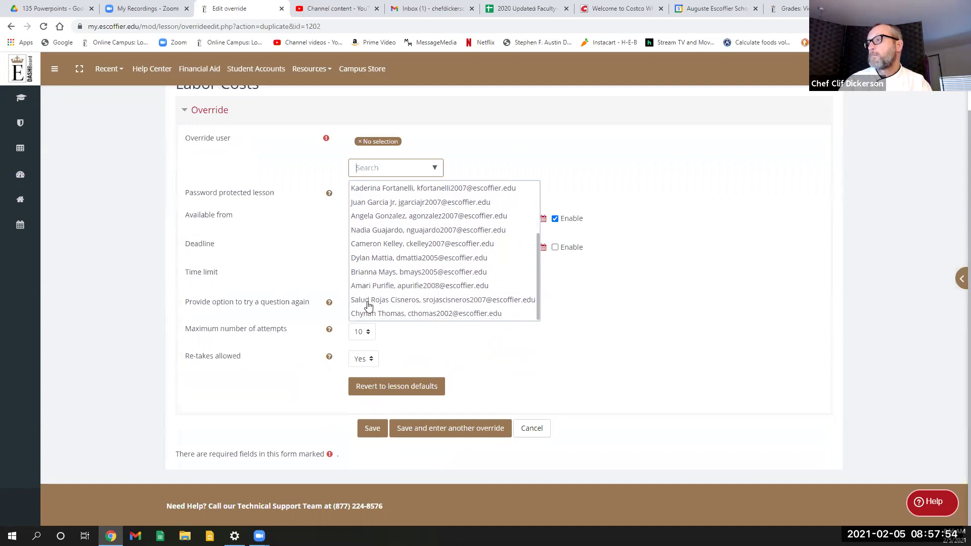
pyautogui.click(362, 261)
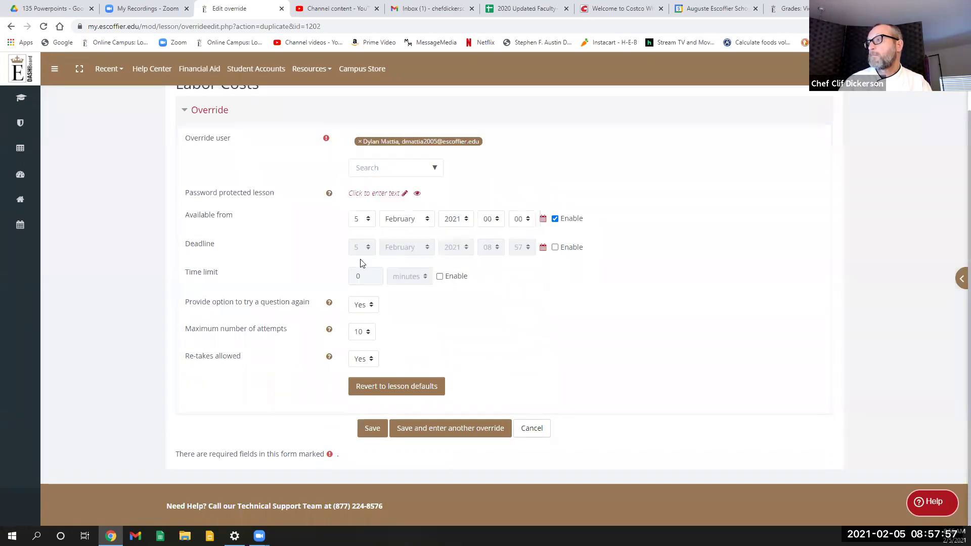
pyautogui.click(420, 428)
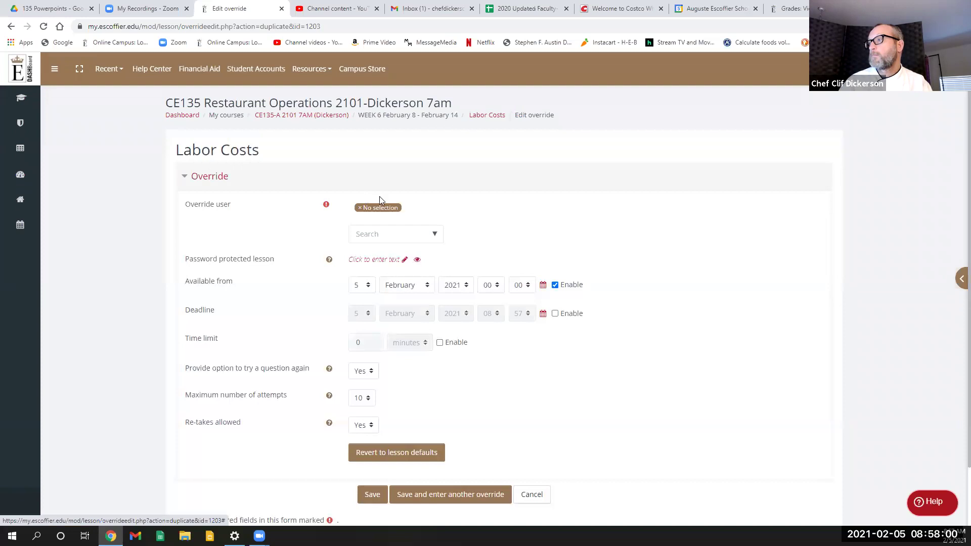
# Step: Save a Labor Costs override available from 5 February 2021 for the thirteenth user in the list
pyautogui.click(437, 242)
pyautogui.click(438, 240)
pyautogui.scroll(-2, 387, 301)
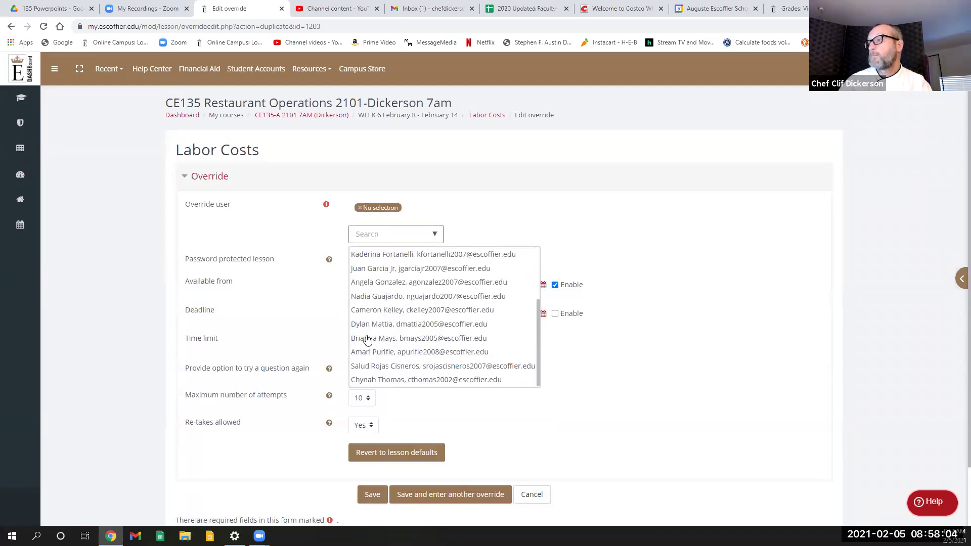
pyautogui.click(367, 344)
pyautogui.click(367, 344)
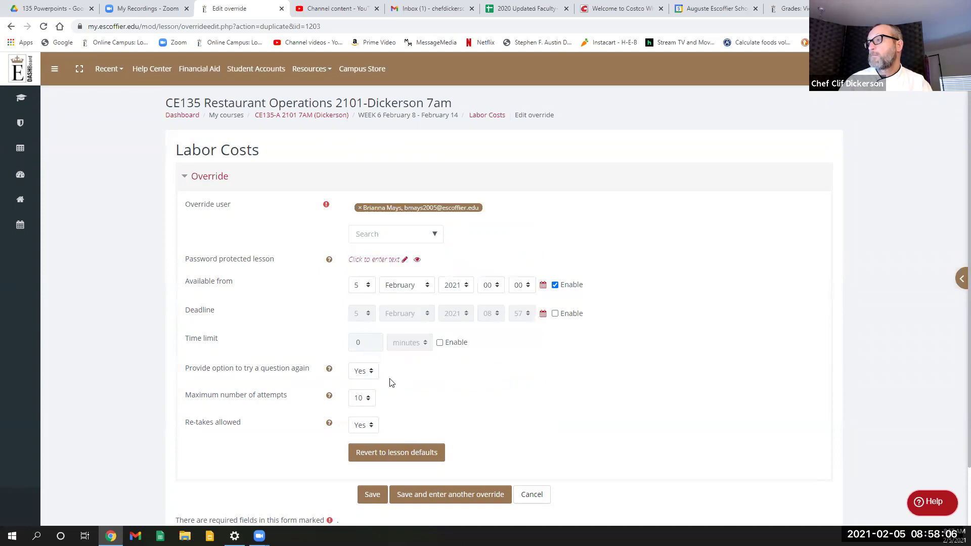
pyautogui.click(435, 496)
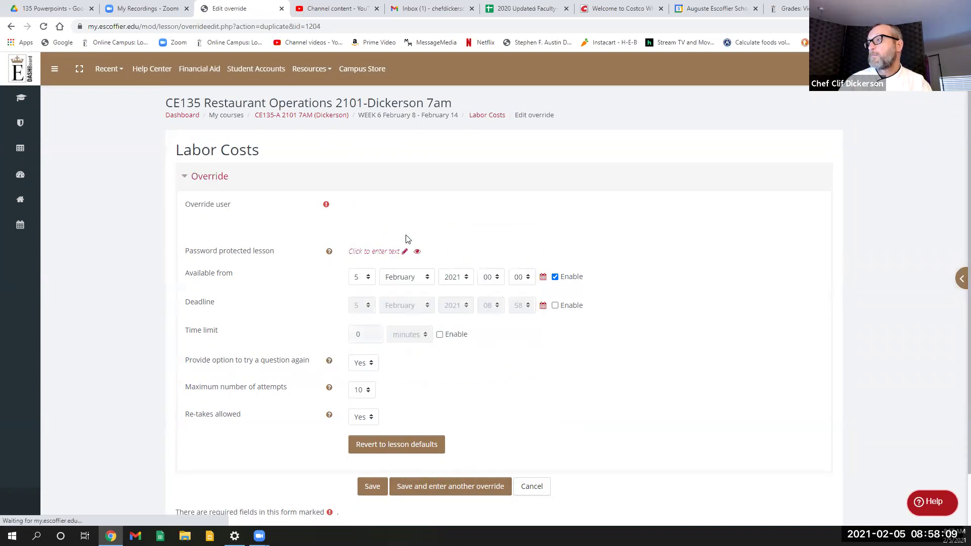
# Step: Save Labor Costs overrides available from 5 February 2021 for the fourteenth and fifteenth users in the list
pyautogui.click(434, 234)
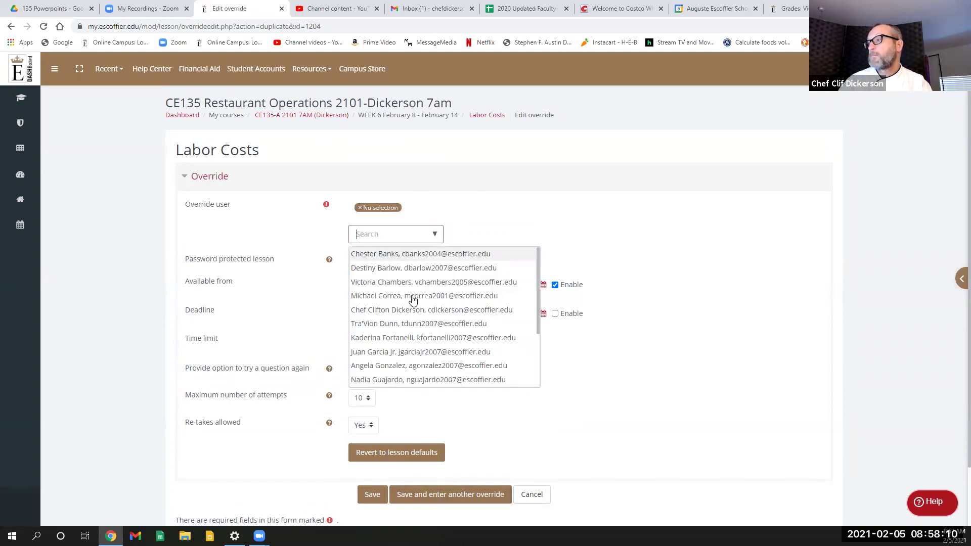
pyautogui.scroll(-3, 399, 350)
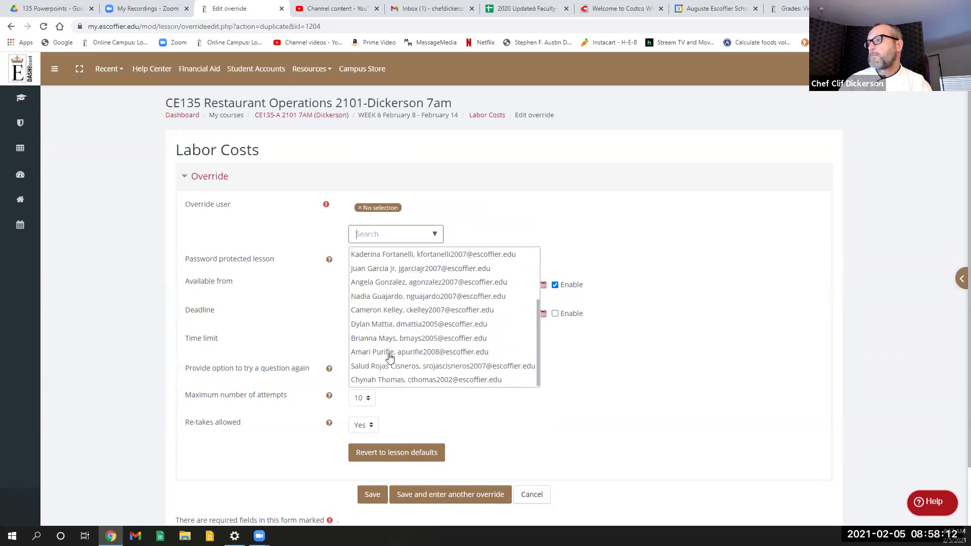
pyautogui.click(389, 354)
pyautogui.click(438, 494)
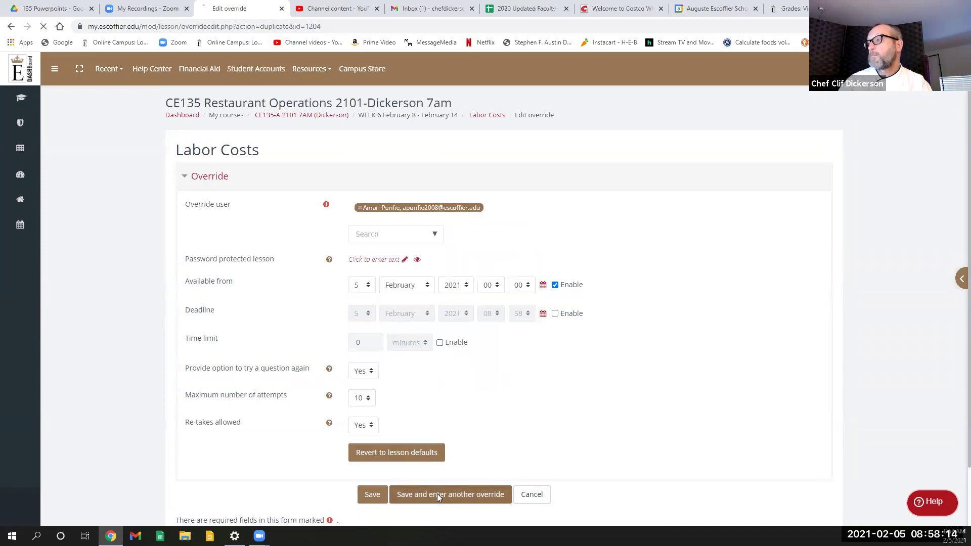
pyautogui.click(434, 228)
pyautogui.scroll(-3, 382, 348)
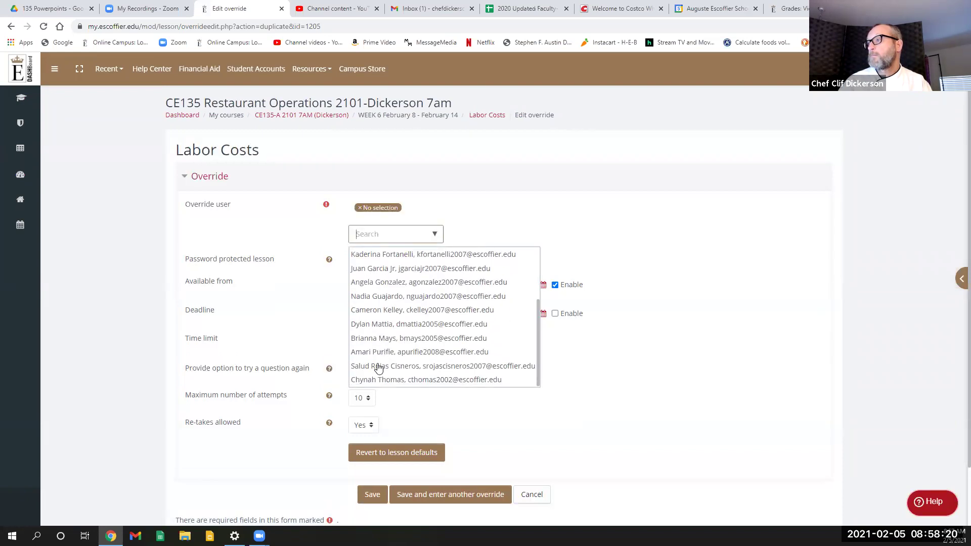
pyautogui.click(379, 366)
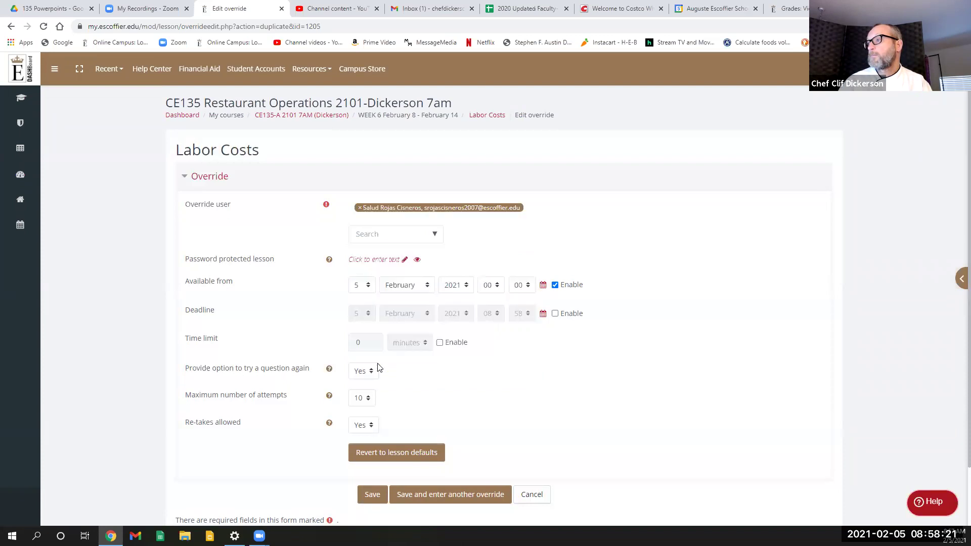
pyautogui.click(431, 499)
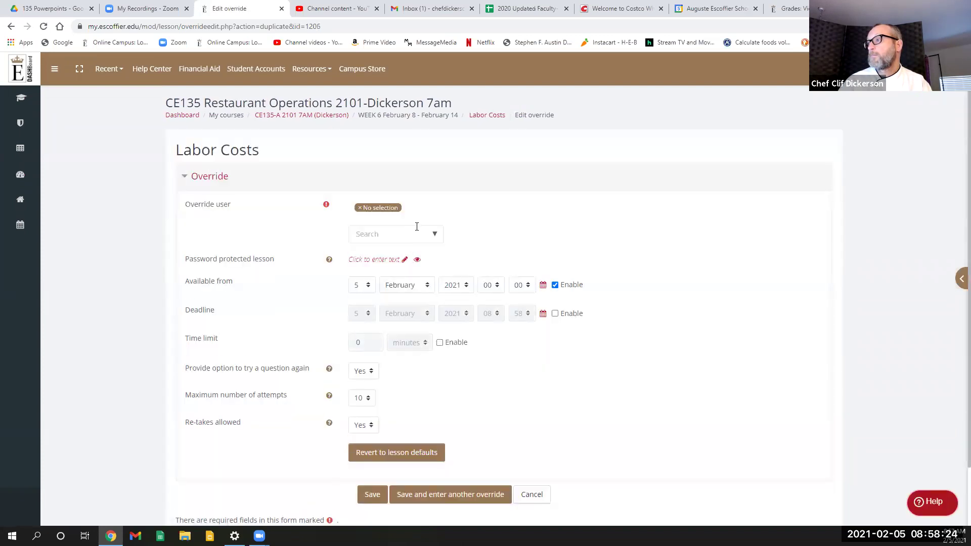
# Step: Save a Labor Costs override available from 5 February 2021 for the last user in the list
pyautogui.click(433, 238)
pyautogui.scroll(-3, 402, 308)
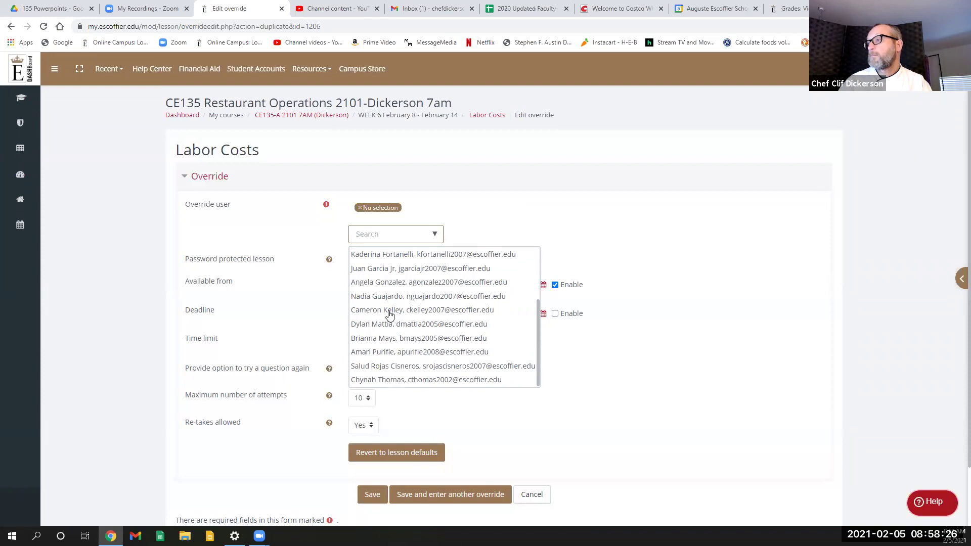
pyautogui.scroll(-1, 392, 308)
pyautogui.click(383, 314)
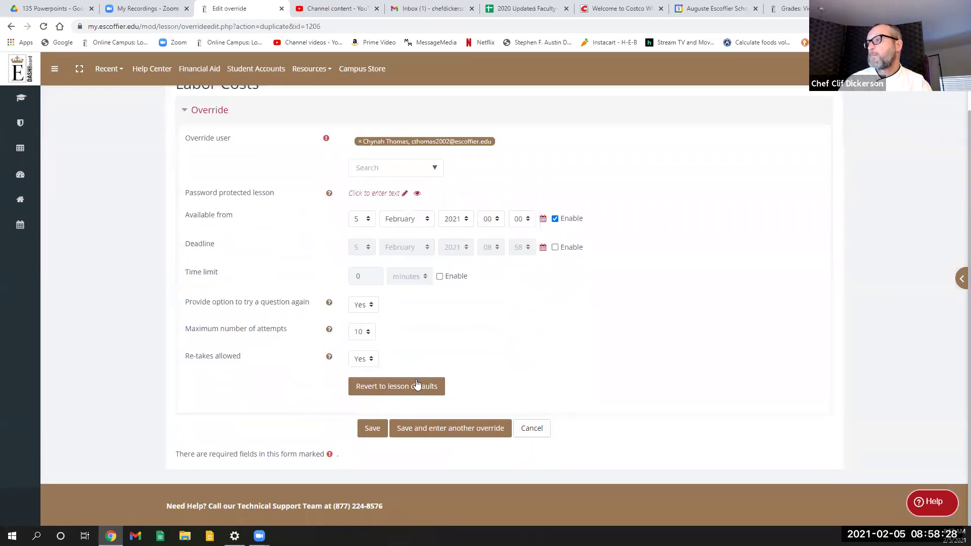
pyautogui.click(437, 429)
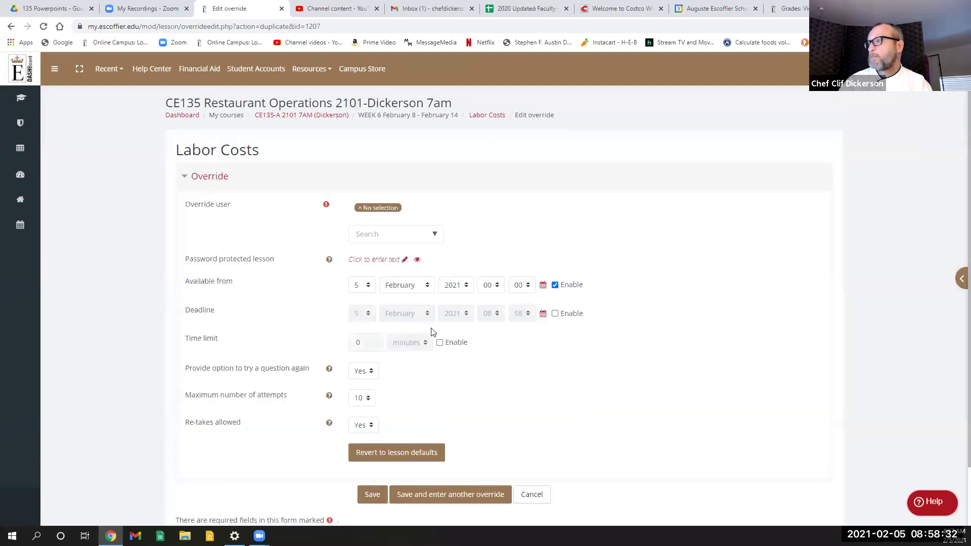
# Step: Return to the CE135-A 2101 7AM course page, expand the Week 6 section and look over its activities
pyautogui.scroll(-2, 414, 344)
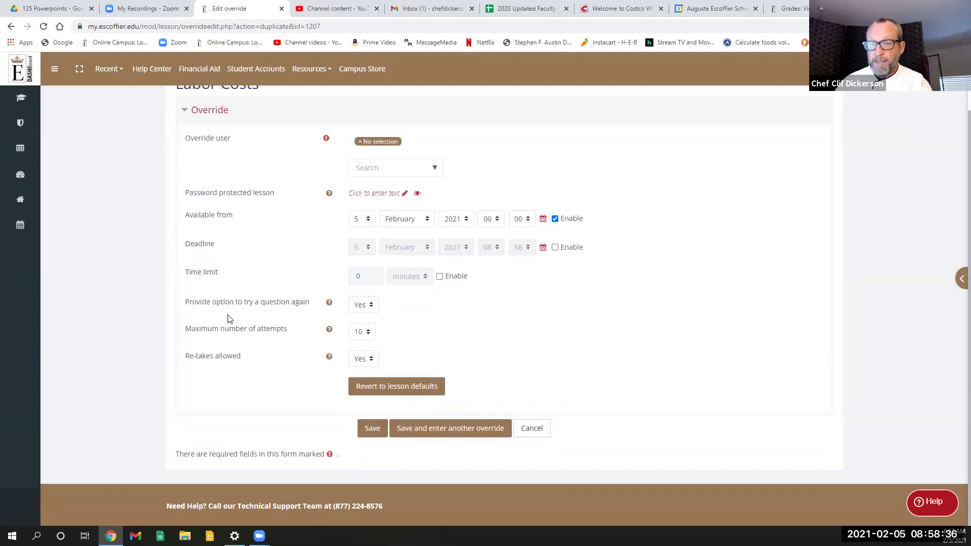
pyautogui.scroll(2, 263, 345)
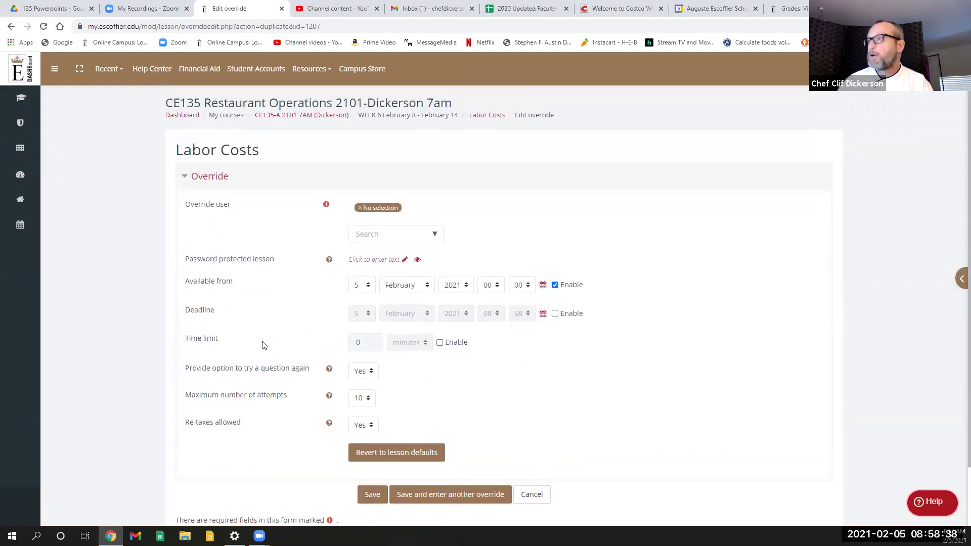
pyautogui.click(301, 115)
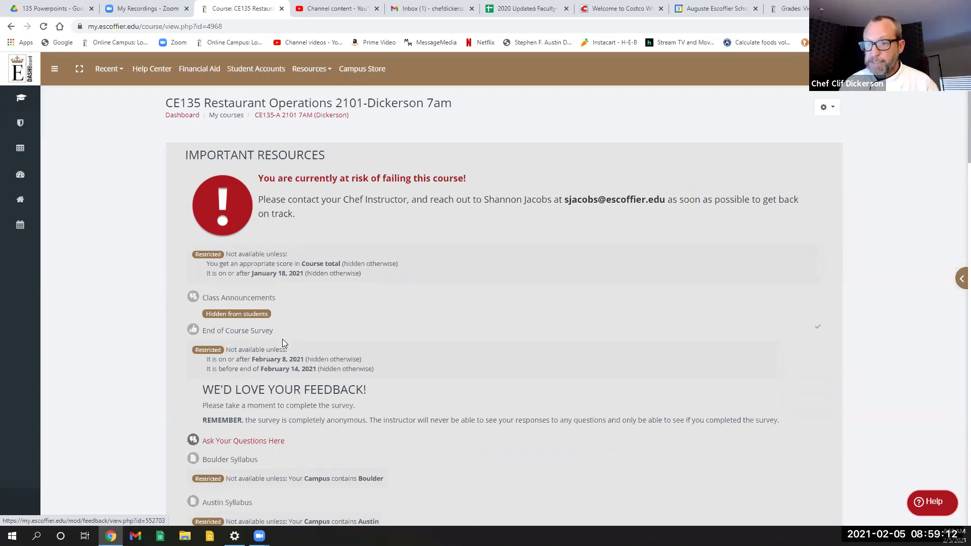
pyautogui.scroll(-15, 366, 371)
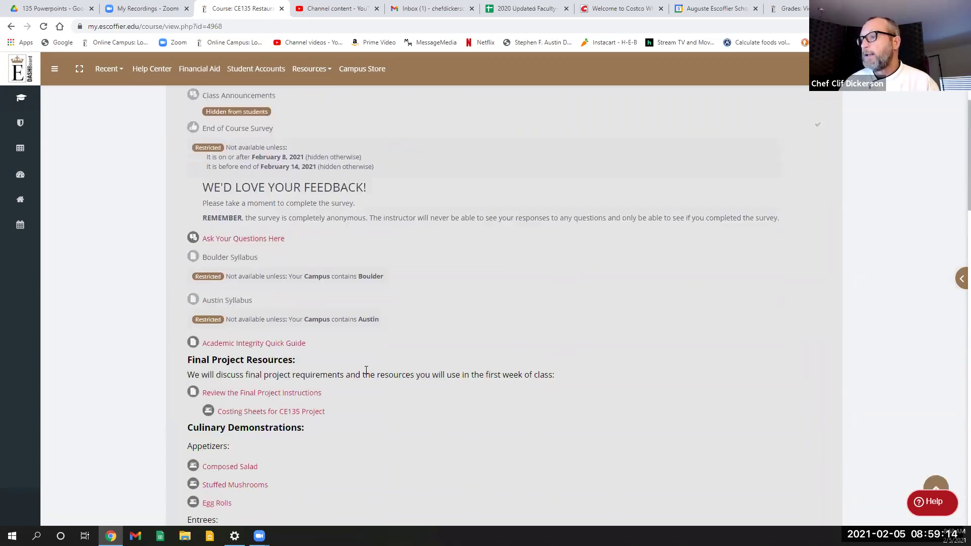
pyautogui.scroll(-15, 356, 389)
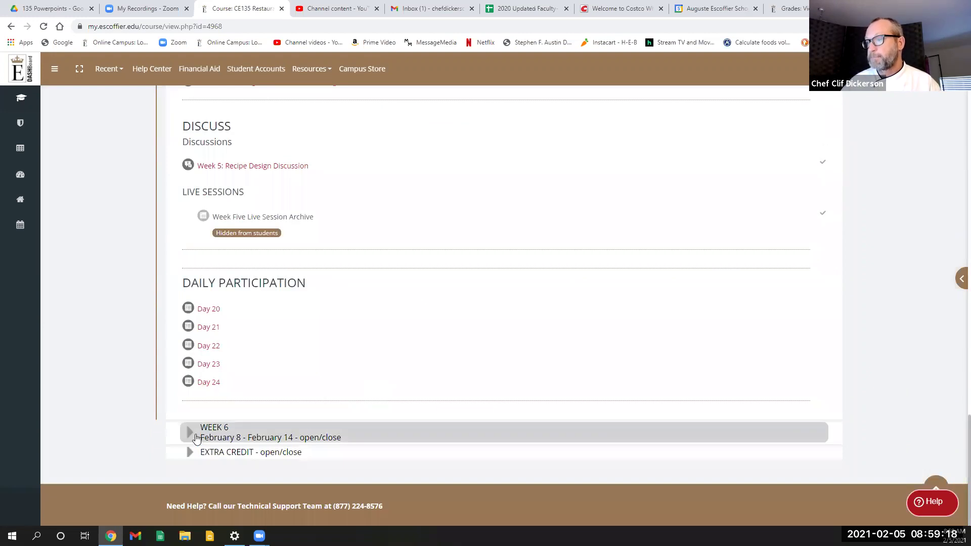
pyautogui.click(196, 438)
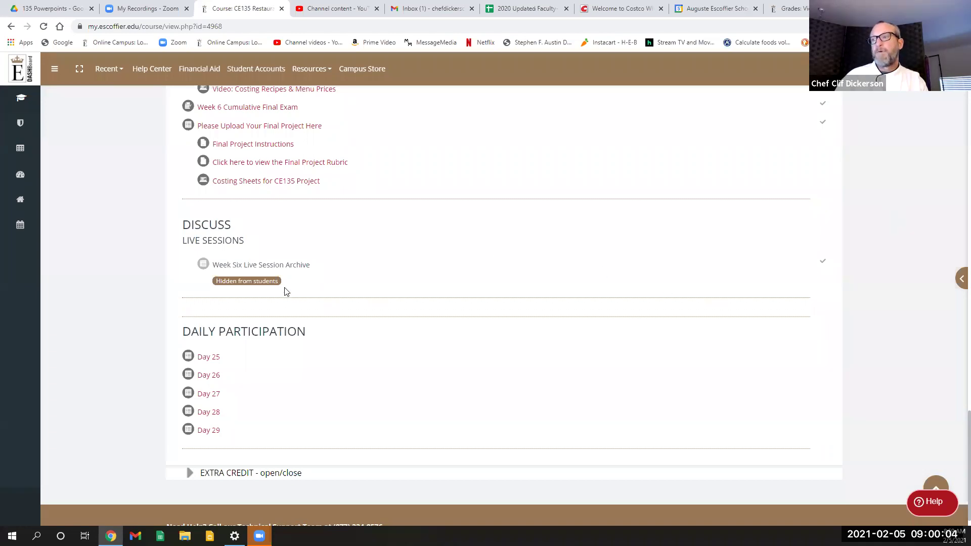
pyautogui.scroll(3, 280, 299)
pyautogui.scroll(8, 247, 263)
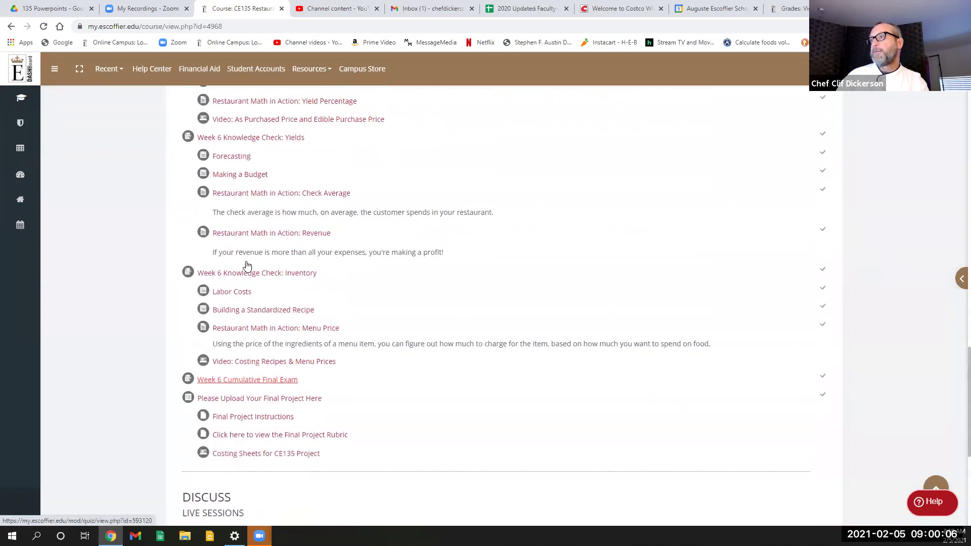
pyautogui.scroll(-11, 247, 265)
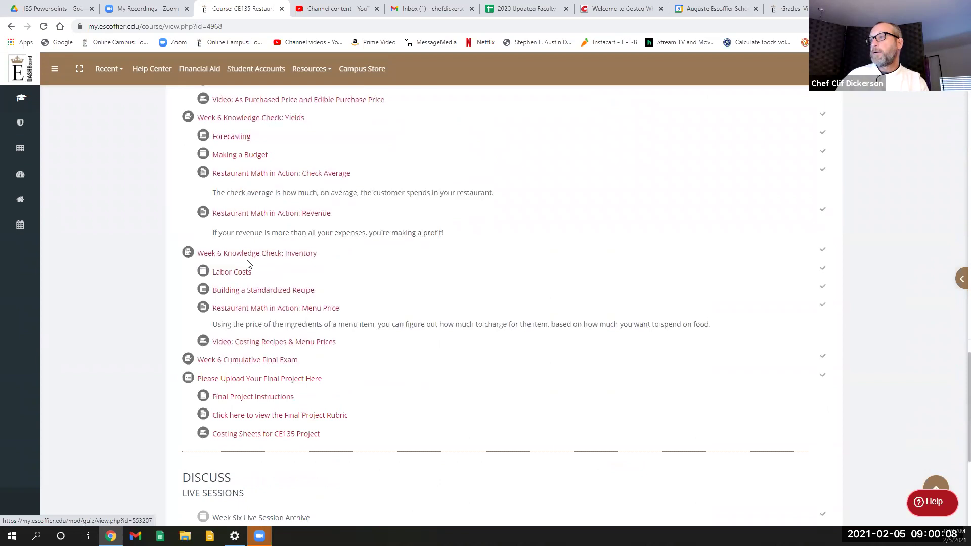
pyautogui.scroll(2, 208, 344)
pyautogui.scroll(11, 205, 337)
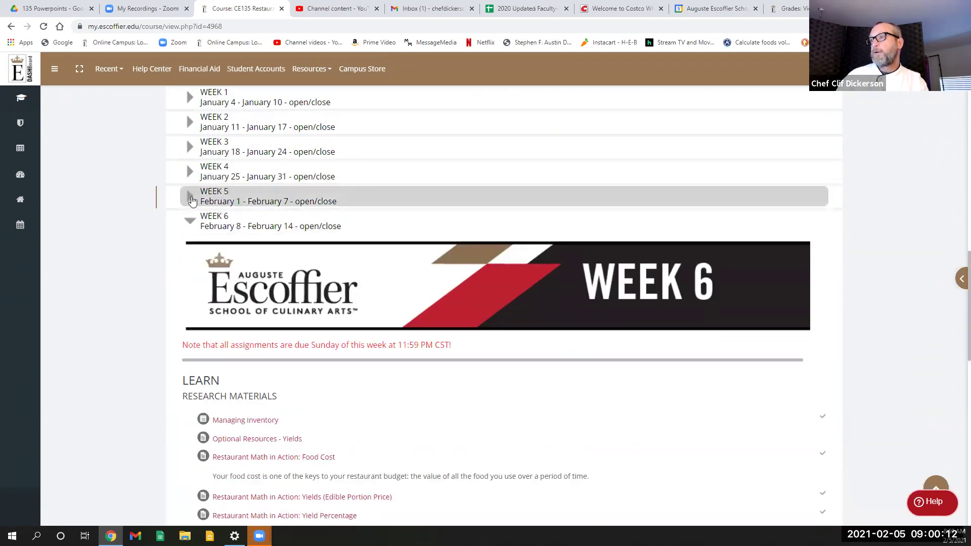
# Step: Open the Day 21 daily participation page in Week 5 and its Google Docs link under example Menus
pyautogui.click(190, 196)
pyautogui.scroll(-9, 299, 297)
pyautogui.scroll(-5, 299, 297)
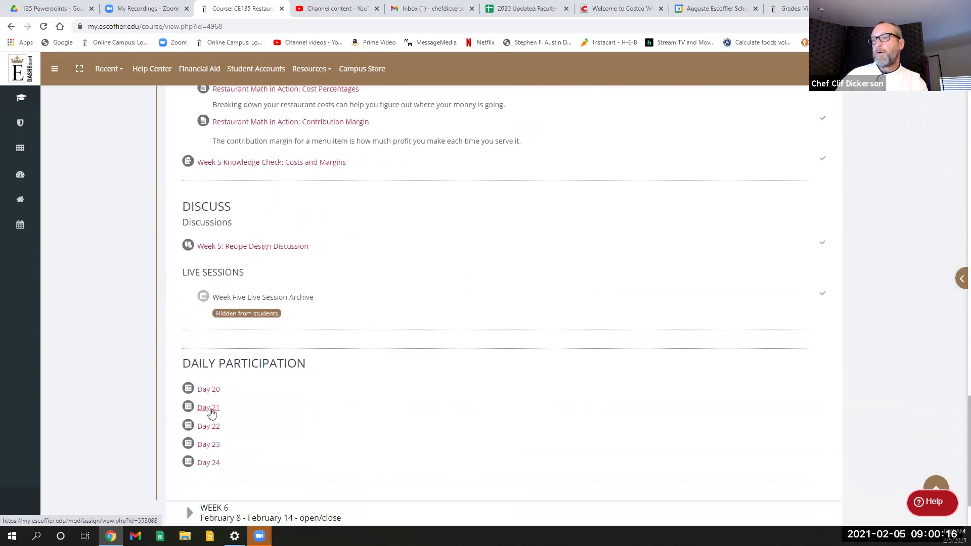
pyautogui.click(210, 408)
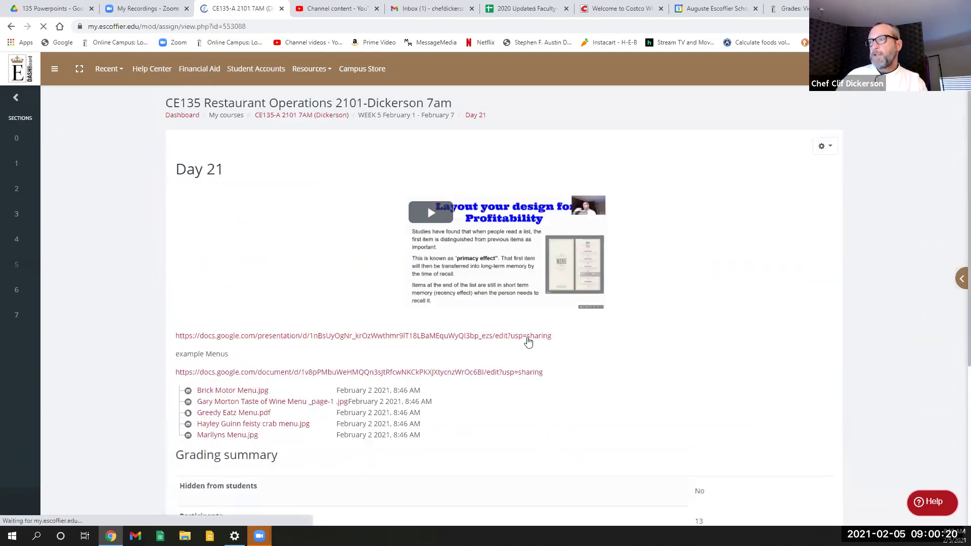
pyautogui.scroll(-3, 161, 364)
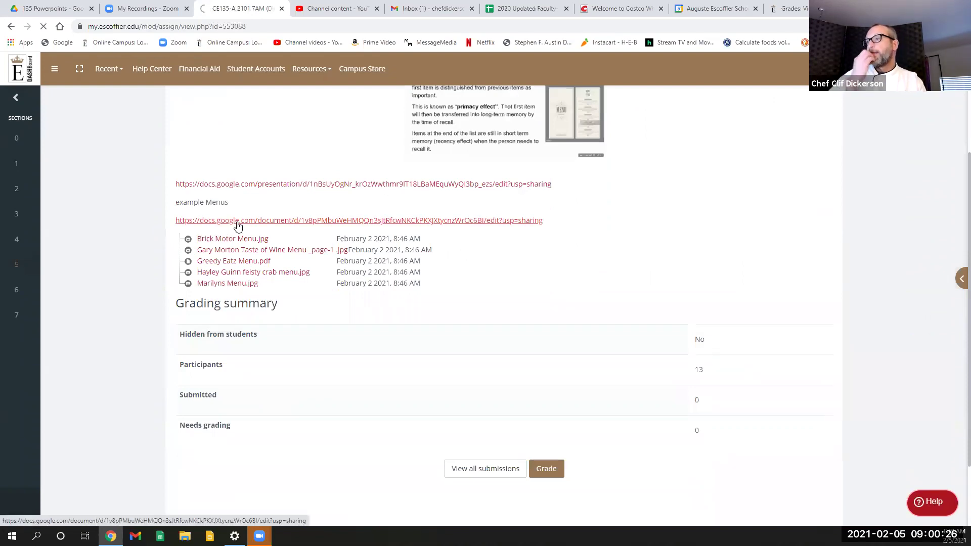
pyautogui.click(238, 222)
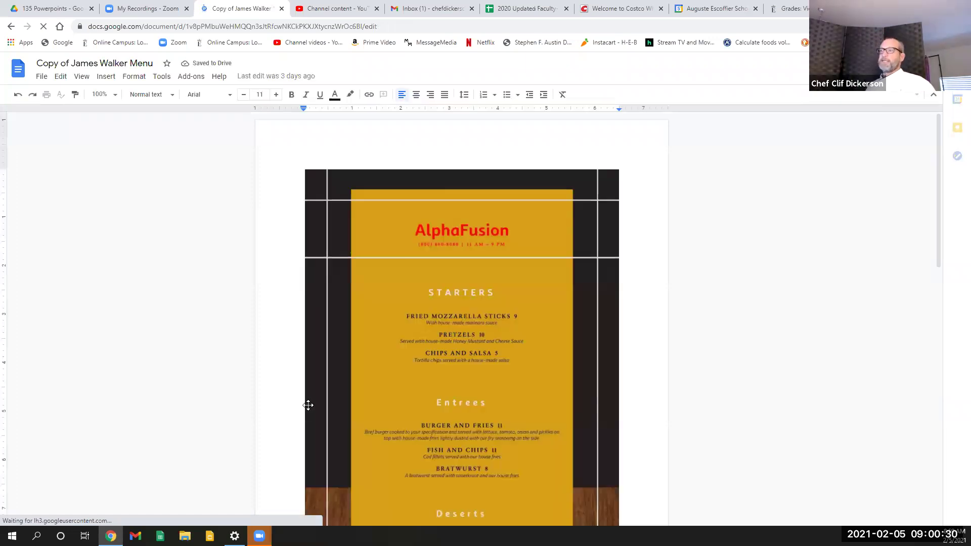
# Step: Look over the AlphaFusion example menu, and open the MustHaveMenus website in a new browser tab
pyautogui.scroll(-3, 308, 405)
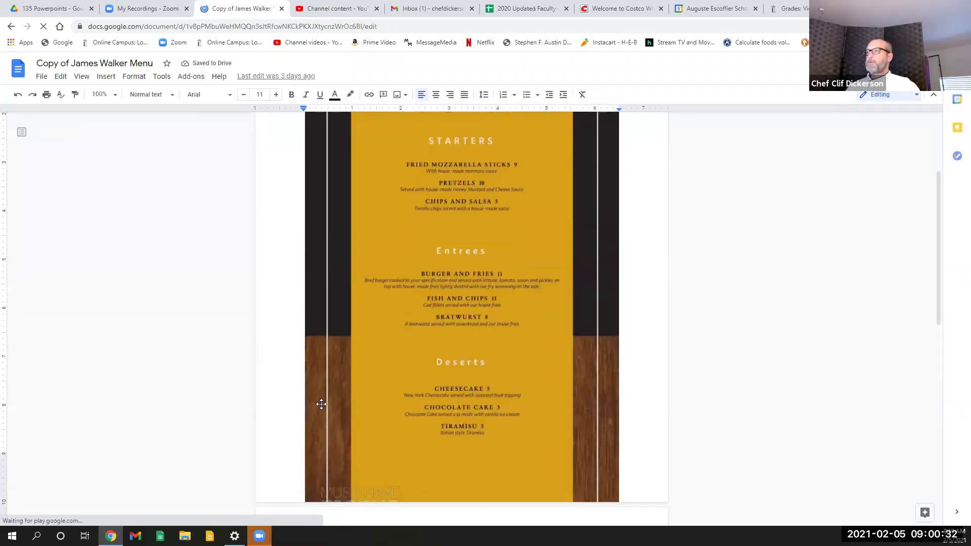
pyautogui.scroll(1, 334, 420)
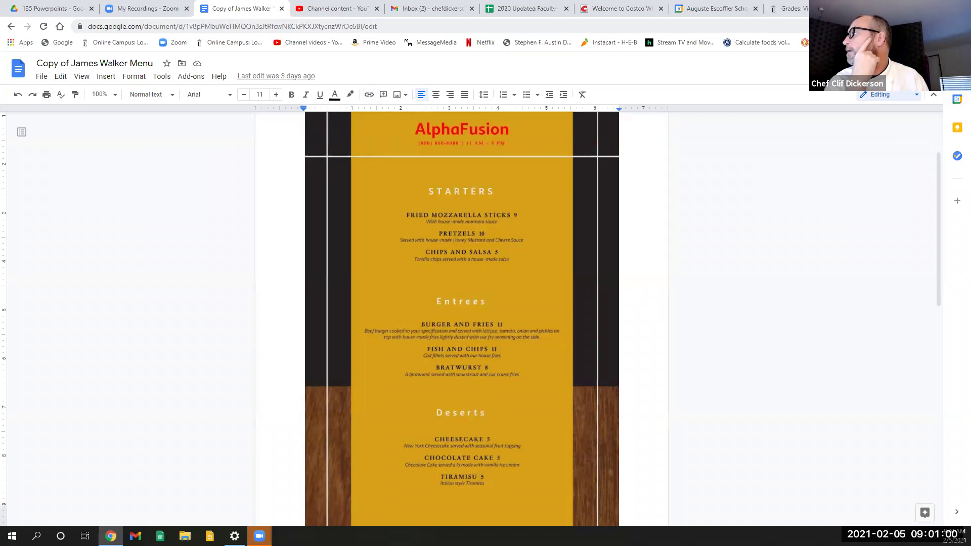
pyautogui.click(962, 42)
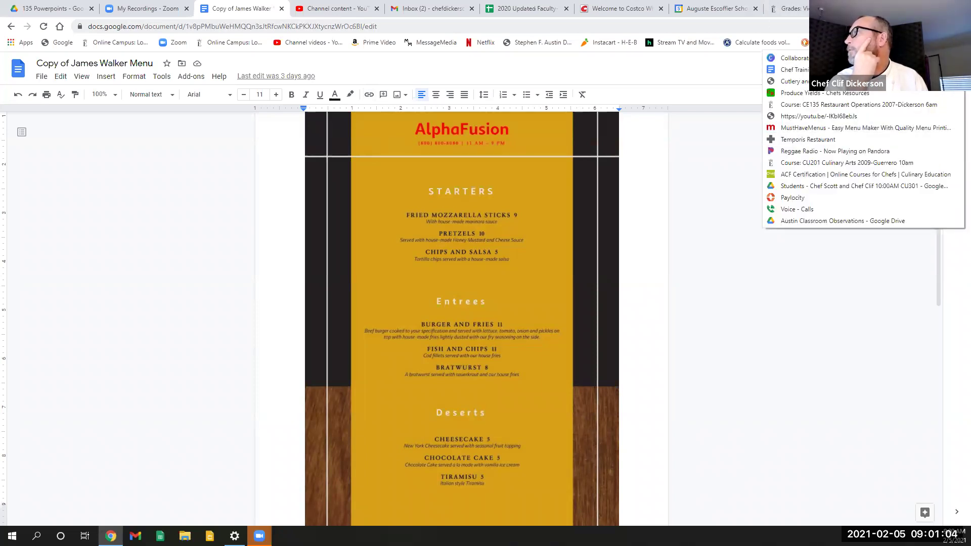
pyautogui.hotkey('ctrl', 't')
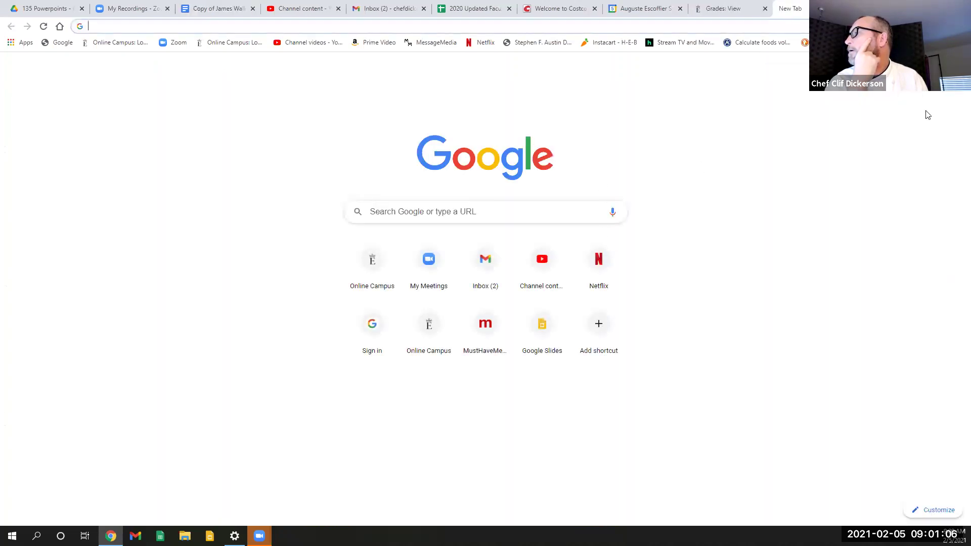
pyautogui.click(487, 337)
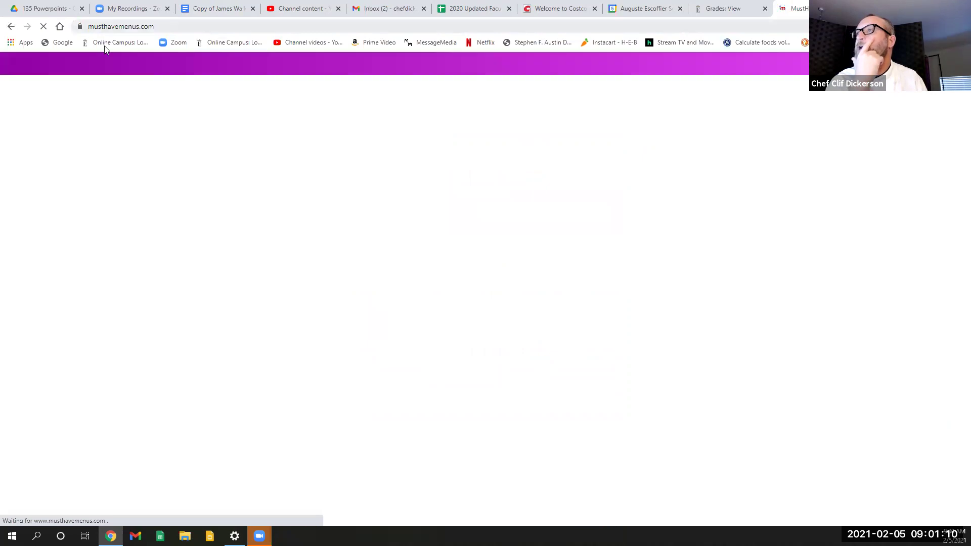
# Step: Copy the musthavemenus.com web address and switch to the Zoom meeting
pyautogui.click(163, 26)
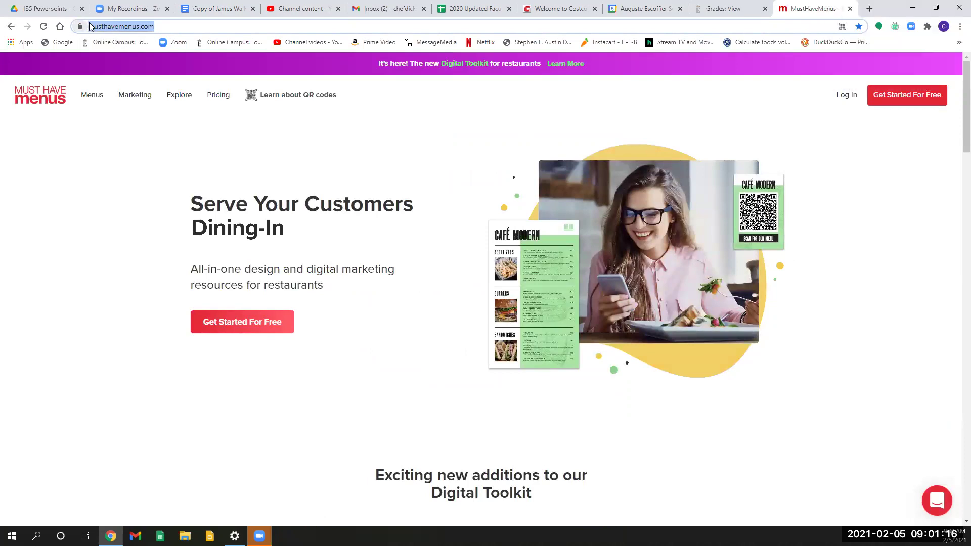
pyautogui.rightClick(104, 27)
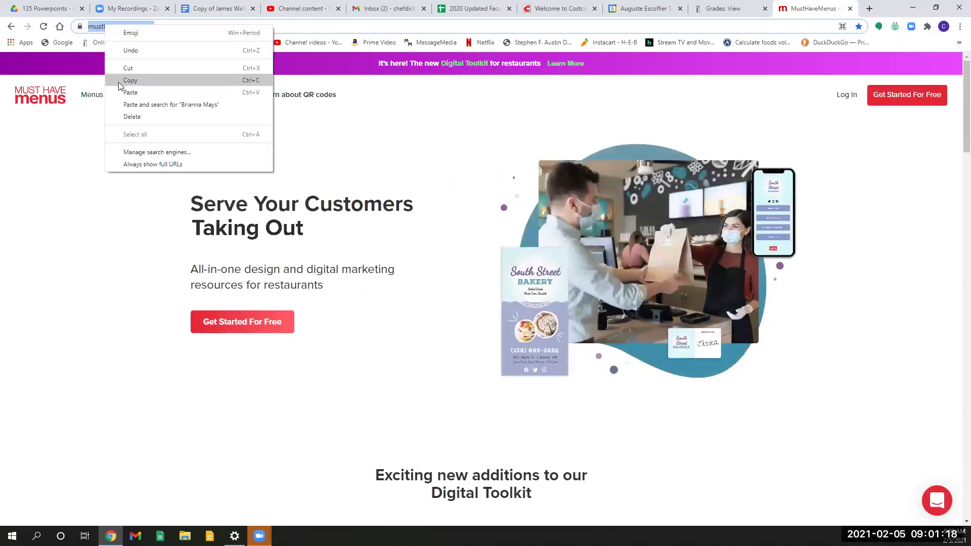
pyautogui.click(131, 80)
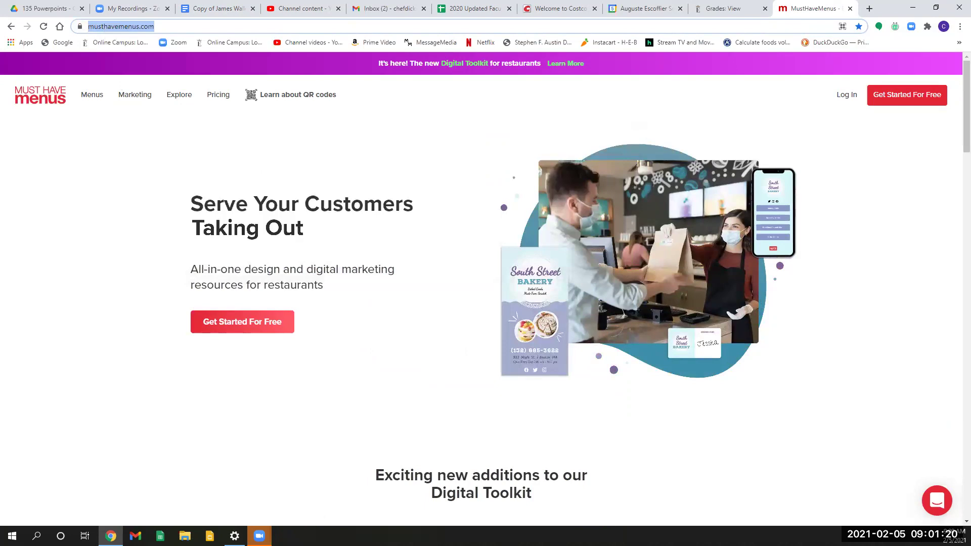
pyautogui.hotkey('alt', 'Tab')
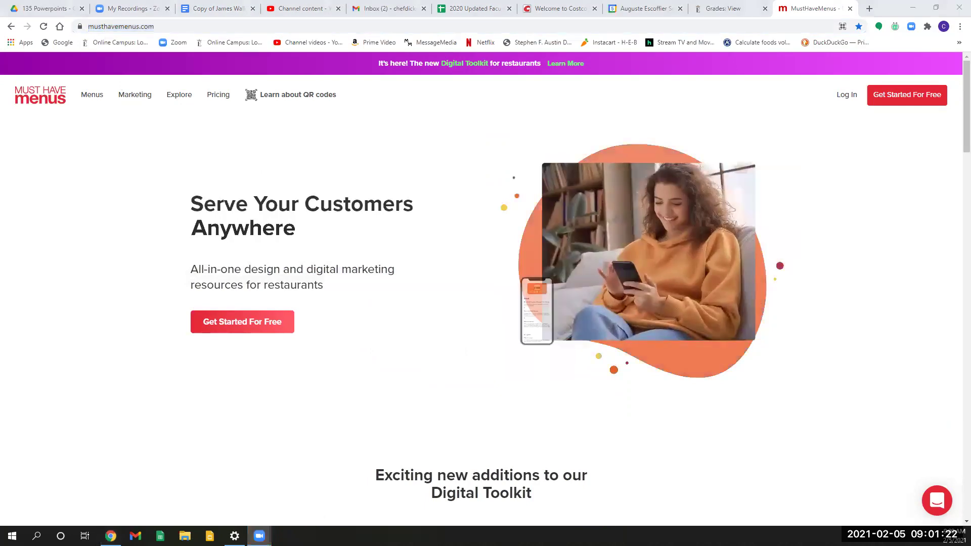